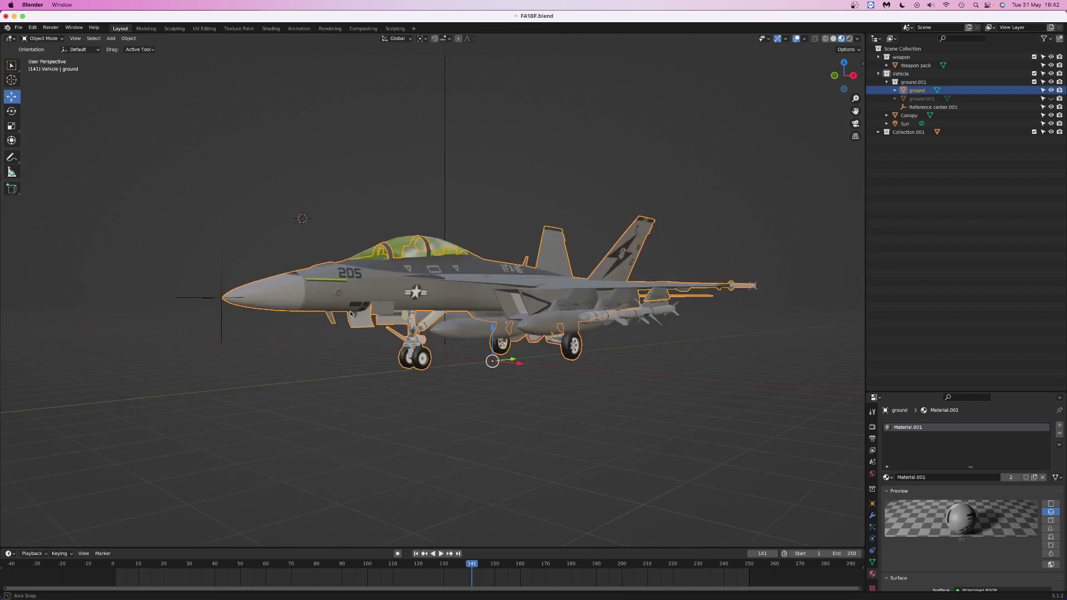
Select all linked faces of both main wheels and their struts on the ground mesh, delimited by seam.
{"action": "mouse_move", "coordinate": [389, 367]}
{"action": "middle_mouse_down"}
{"action": "mouse_move", "coordinate": [440, 372]}
{"action": "mouse_move", "coordinate": [466, 406]}
{"action": "middle_mouse_up"}
{"action": "scroll", "coordinate": [444, 405], "scroll_direction": "up", "scroll_amount": 3}
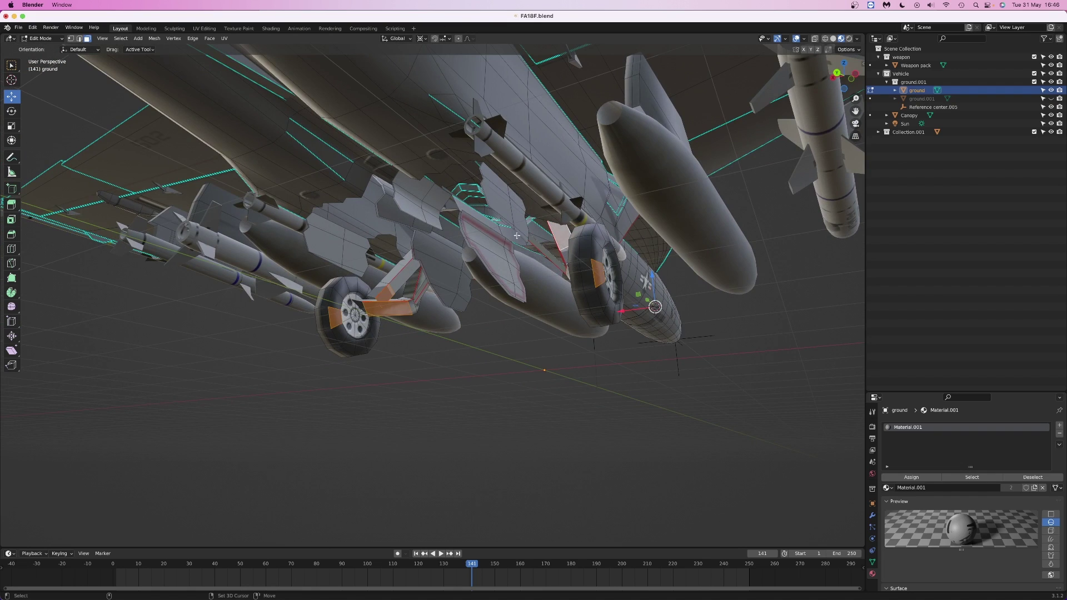
{"action": "middle_click_drag", "start_coordinate": [517, 236], "coordinate": [563, 259]}
{"action": "key", "text": "ctrl+l"}
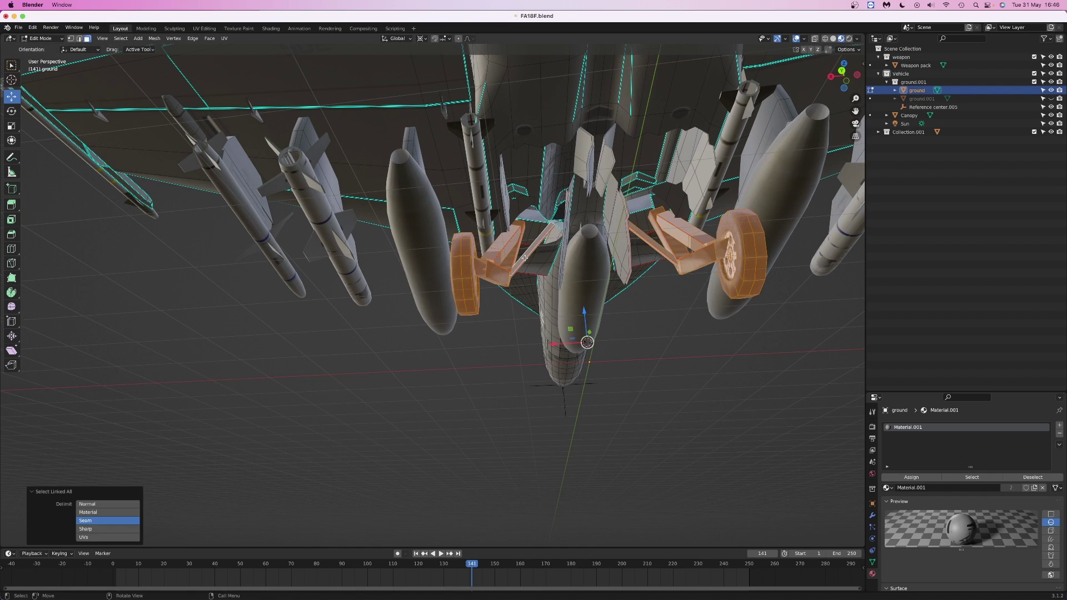
Select the linked faces of a landing gear door and rotate it about the global Y axis in back view to close it.
{"action": "left_click", "coordinate": [525, 259]}
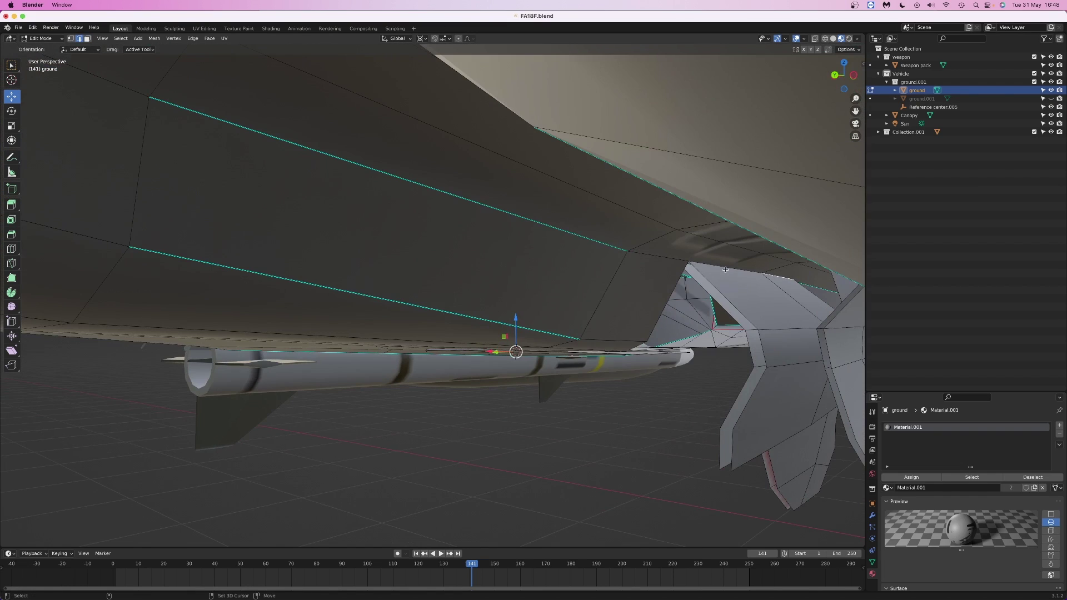
{"action": "key", "text": "shift+s"}
{"action": "left_click", "coordinate": [745, 330]}
{"action": "left_click", "coordinate": [746, 337]}
{"action": "key", "text": "ctrl+l"}
{"action": "key", "text": "ctrl+KP_1"}
{"action": "key", "text": "r"}
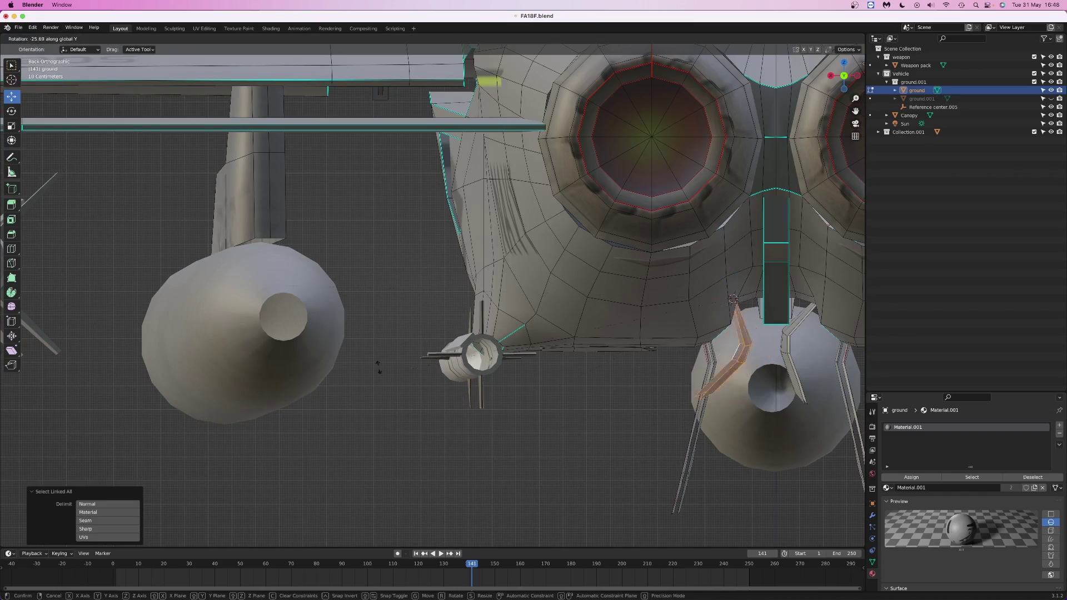
{"action": "left_click", "coordinate": [637, 420]}
{"action": "key", "text": "r"}
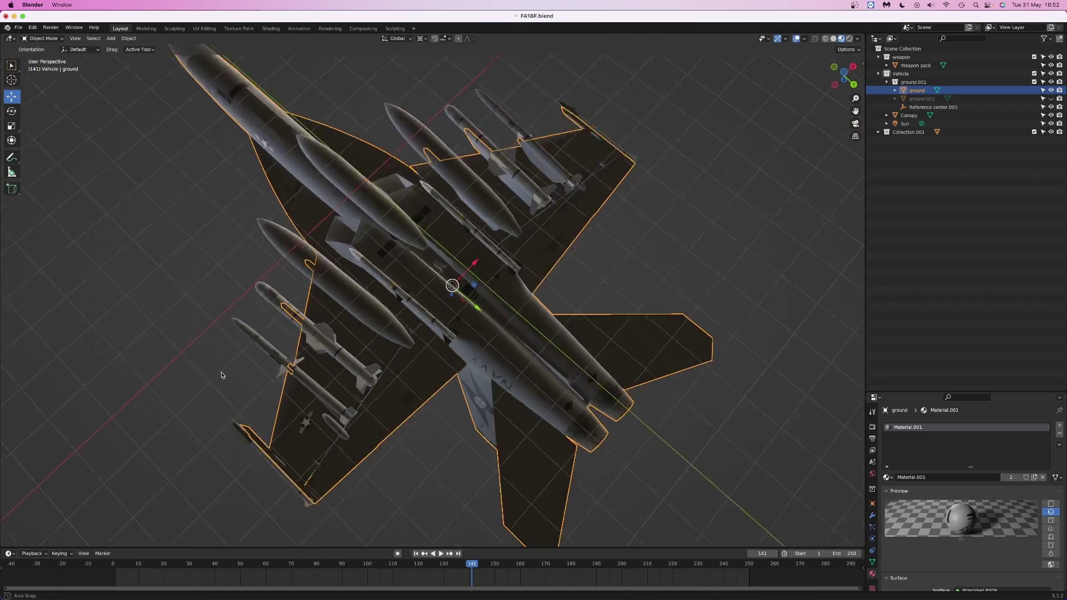
{"action": "middle_click_drag", "start_coordinate": [222, 369], "coordinate": [219, 401]}
{"action": "scroll", "coordinate": [218, 444], "scroll_direction": "up", "scroll_amount": 5}
{"action": "middle_click_drag", "start_coordinate": [218, 444], "coordinate": [248, 469]}
{"action": "scroll", "coordinate": [376, 410], "scroll_direction": "up", "scroll_amount": 5}
{"action": "scroll", "coordinate": [376, 409], "scroll_direction": "down", "scroll_amount": 8}
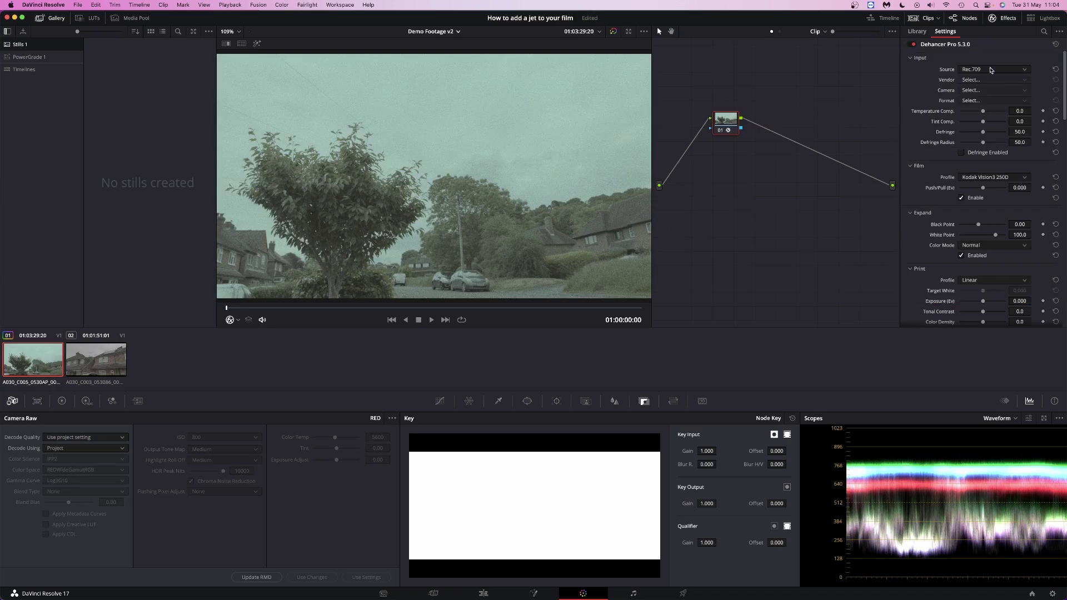
{"action": "left_click", "coordinate": [993, 69]}
{"action": "left_click", "coordinate": [973, 82]}
{"action": "left_click", "coordinate": [973, 82]}
{"action": "left_click", "coordinate": [976, 140]}
{"action": "left_click", "coordinate": [978, 92]}
{"action": "left_click", "coordinate": [979, 131]}
{"action": "left_click", "coordinate": [978, 102]}
{"action": "left_click", "coordinate": [977, 120]}
{"action": "scroll", "coordinate": [940, 181], "scroll_direction": "down", "scroll_amount": 2}
{"action": "scroll", "coordinate": [939, 180], "scroll_direction": "down", "scroll_amount": 10}
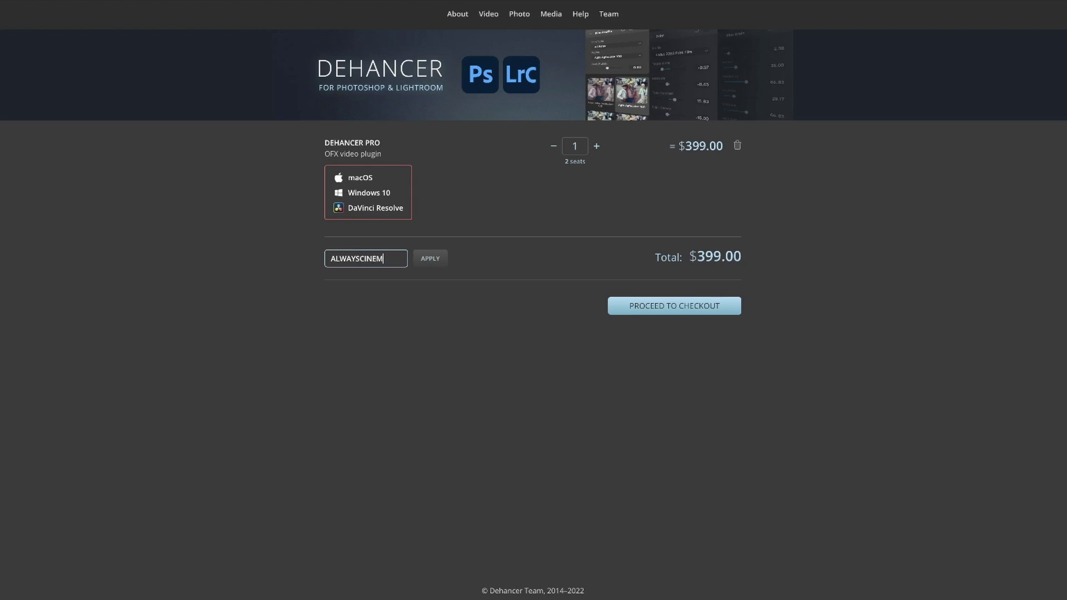
Apply the entered promo code to the Dehancer Pro order in the web shop cart.
{"action": "left_click", "coordinate": [429, 259]}
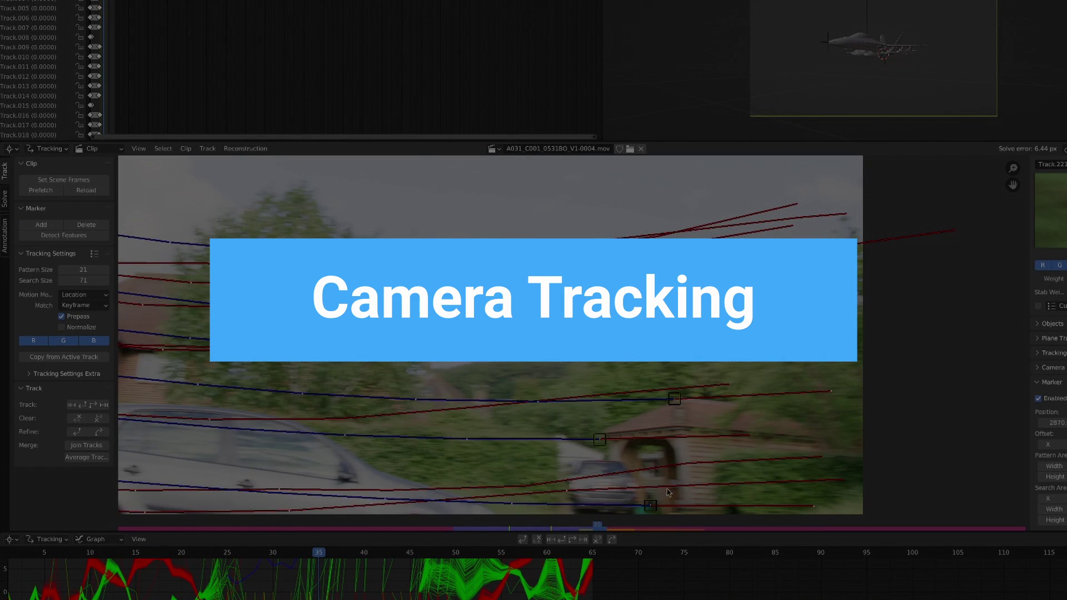
Select a tracking marker, advance one frame and move the marker onto its feature in the footage.
{"action": "left_click", "coordinate": [605, 456], "text": "ctrl"}
{"action": "key", "text": "Right"}
{"action": "key", "text": "g"}
{"action": "left_click", "coordinate": [470, 456]}
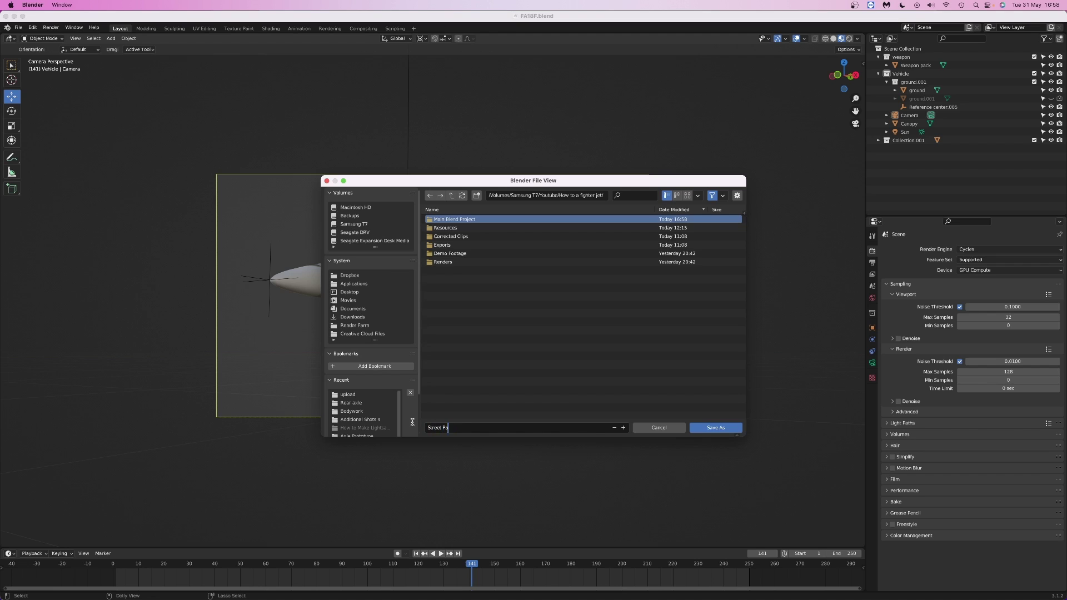
Save the project as Street Panning Shot v1.blend and add the VFX Motion Tracking workspace.
{"action": "left_click", "coordinate": [719, 426]}
{"action": "left_click", "coordinate": [415, 31]}
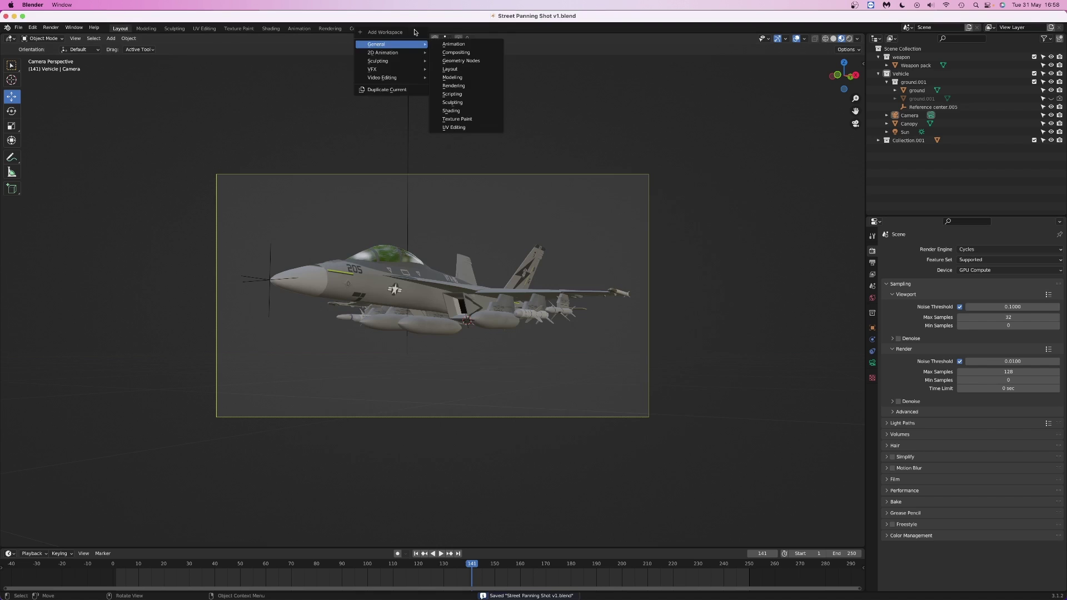
{"action": "mouse_move", "coordinate": [428, 70]}
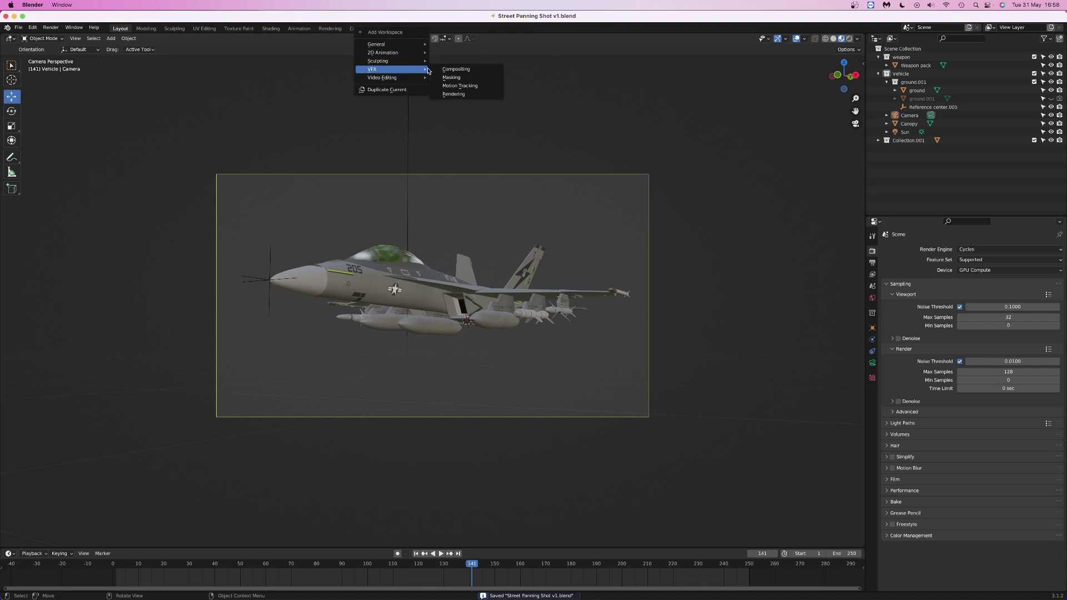
{"action": "left_click", "coordinate": [456, 86]}
Load the clip A030_C005_0530AP_V1-0001.mov, scrub through it and match the scene frame range to the footage.
{"action": "left_click", "coordinate": [445, 204]}
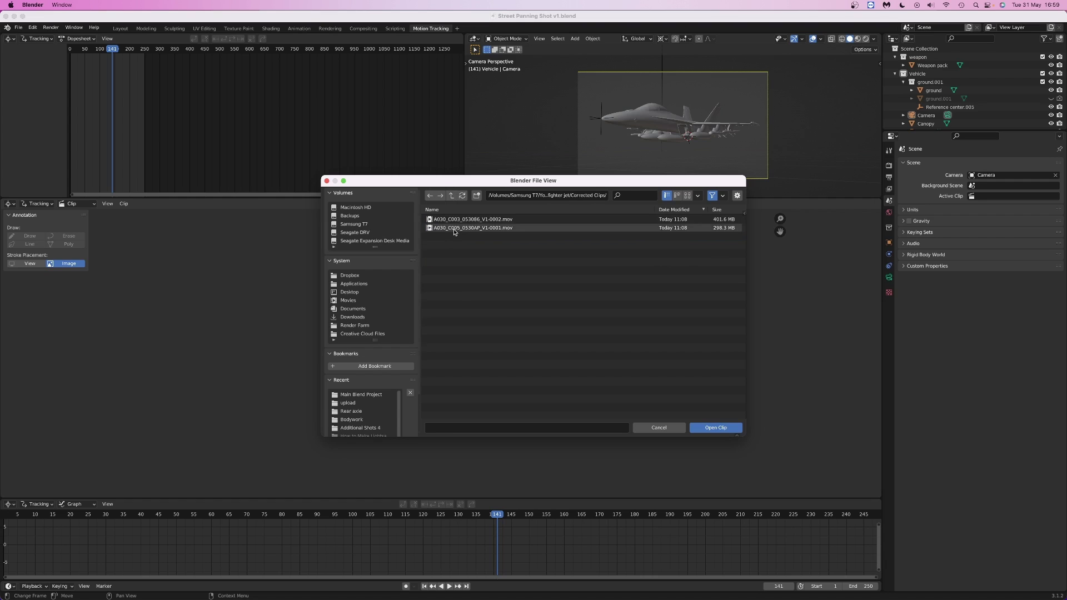
{"action": "double_click", "coordinate": [453, 228]}
{"action": "left_click_drag", "start_coordinate": [228, 494], "coordinate": [144, 489]}
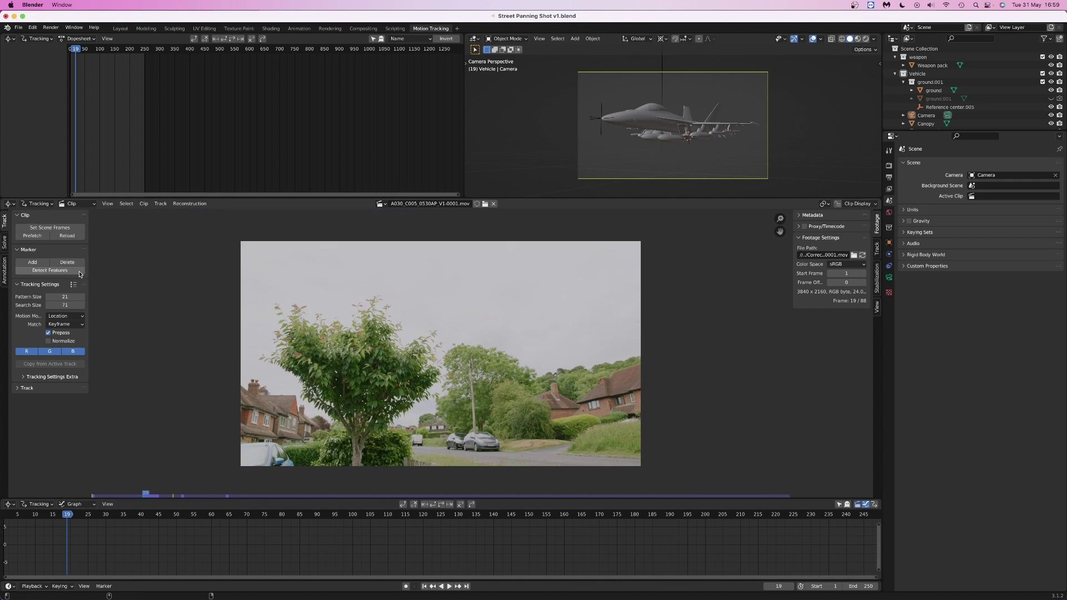
{"action": "left_click", "coordinate": [53, 233]}
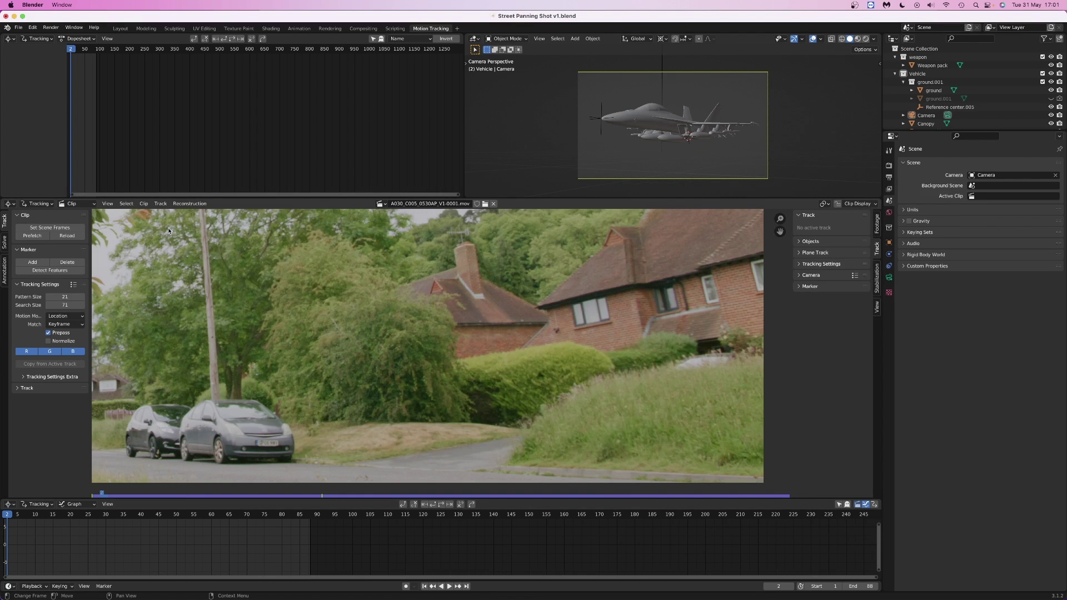
Add a tracking marker on the lower corner of the brick house's window, track it forward and step back through the frames.
{"action": "left_click", "coordinate": [31, 264]}
{"action": "scroll", "coordinate": [556, 321], "scroll_direction": "up", "scroll_amount": 4}
{"action": "left_click", "coordinate": [482, 340]}
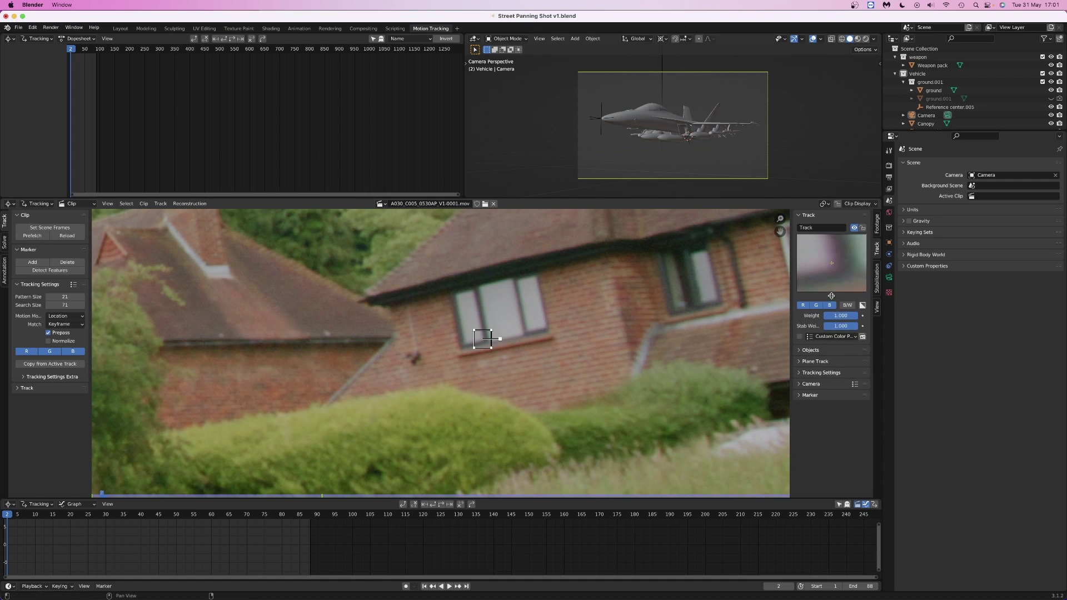
{"action": "key", "text": "ctrl+t"}
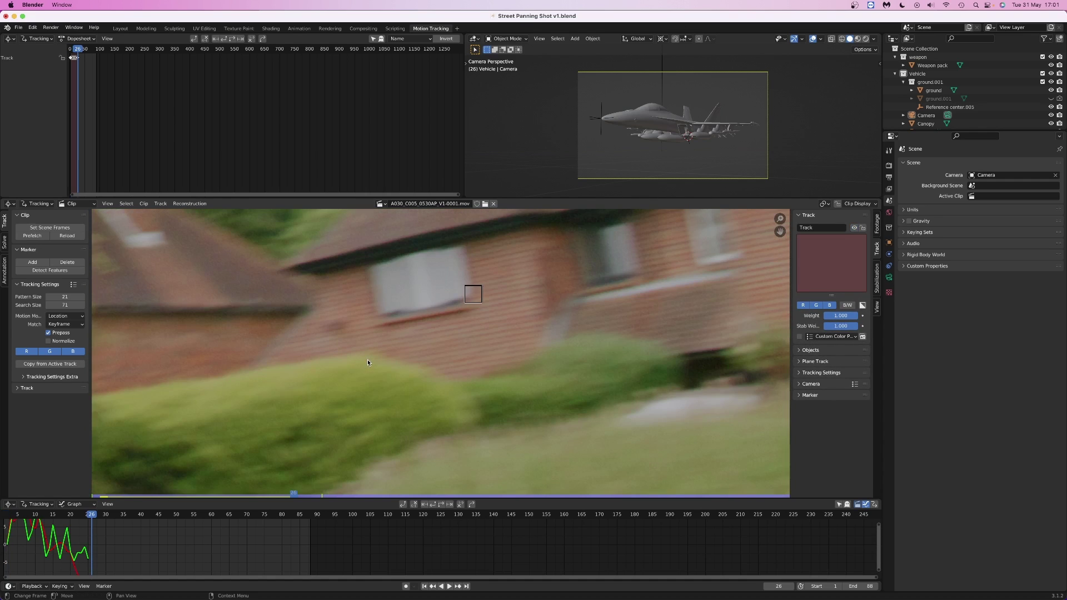
{"action": "key", "text": "Left"}
{"action": "key", "text": "Left"}
{"action": "key", "text": "Left"}
{"action": "key", "text": "Left"}
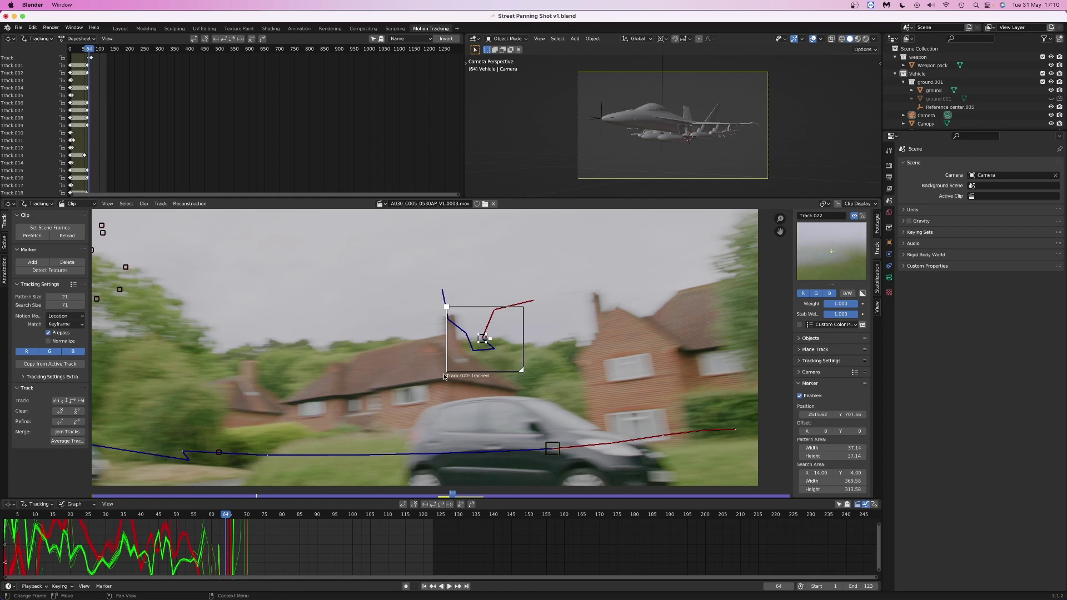
Move the Track.022 marker onto the chimney at frame 64 and track it forward.
{"action": "key", "text": "g"}
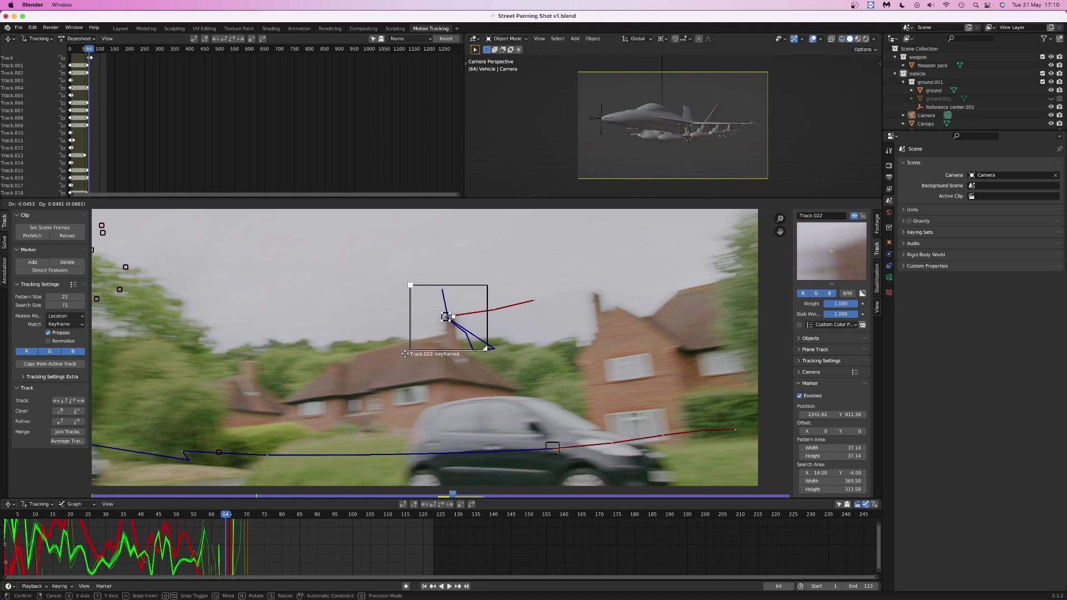
{"action": "left_click", "coordinate": [405, 354]}
{"action": "key", "text": "ctrl+t"}
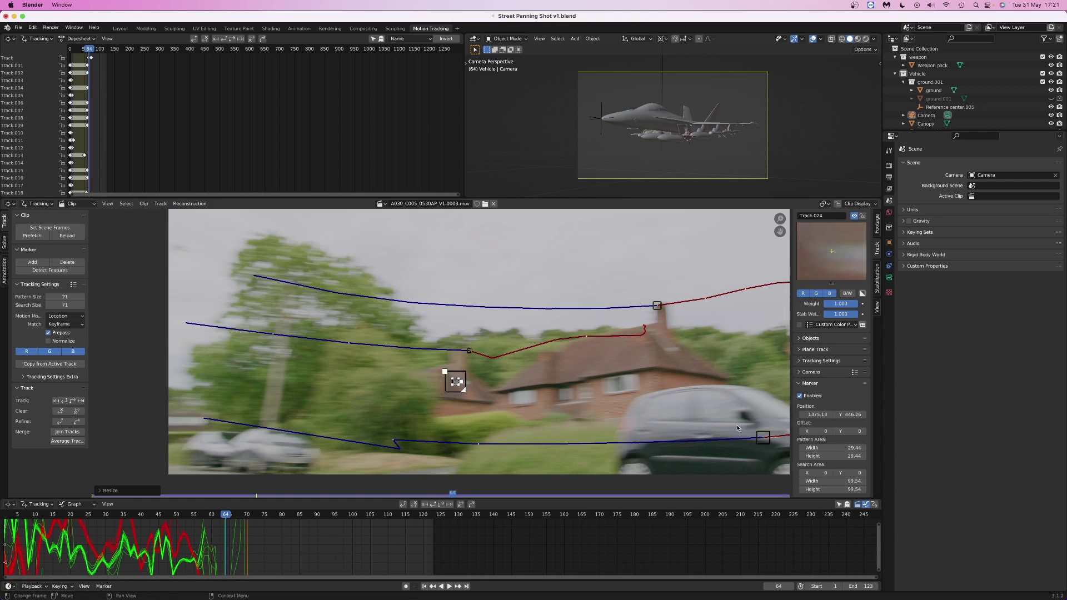
Enlarge Track.024's search area to about 352 by 240, track it forward and reposition the slipped marker.
{"action": "left_click_drag", "start_coordinate": [465, 392], "coordinate": [490, 405]}
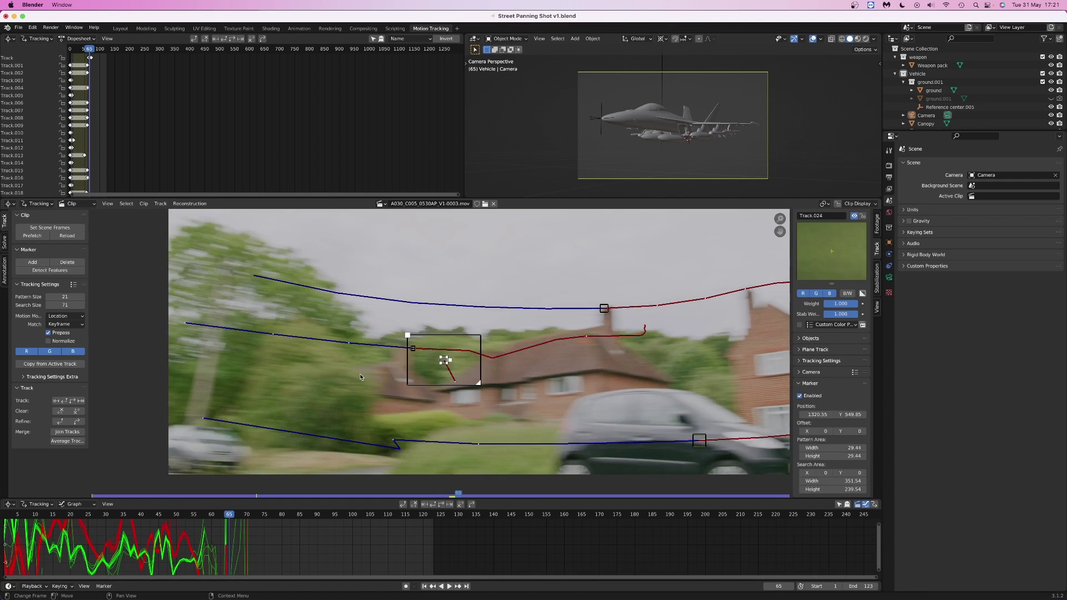
{"action": "key", "text": "ctrl+t"}
{"action": "key", "text": "Left"}
{"action": "key", "text": "g"}
{"action": "left_click", "coordinate": [369, 384]}
Continue tracking Track.024 forward with another position correction, and track it backward frame by frame to frame 61.
{"action": "key", "text": "ctrl+t"}
{"action": "key", "text": "Left"}
{"action": "key", "text": "g"}
{"action": "left_click", "coordinate": [351, 382]}
{"action": "key", "text": "ctrl+t"}
{"action": "key", "text": "Left"}
{"action": "key", "text": "alt+Left"}
{"action": "key", "text": "alt+Left"}
{"action": "key", "text": "alt+Left"}
{"action": "key", "text": "alt+Left"}
{"action": "key", "text": "alt+Left"}
{"action": "key", "text": "alt+Left"}
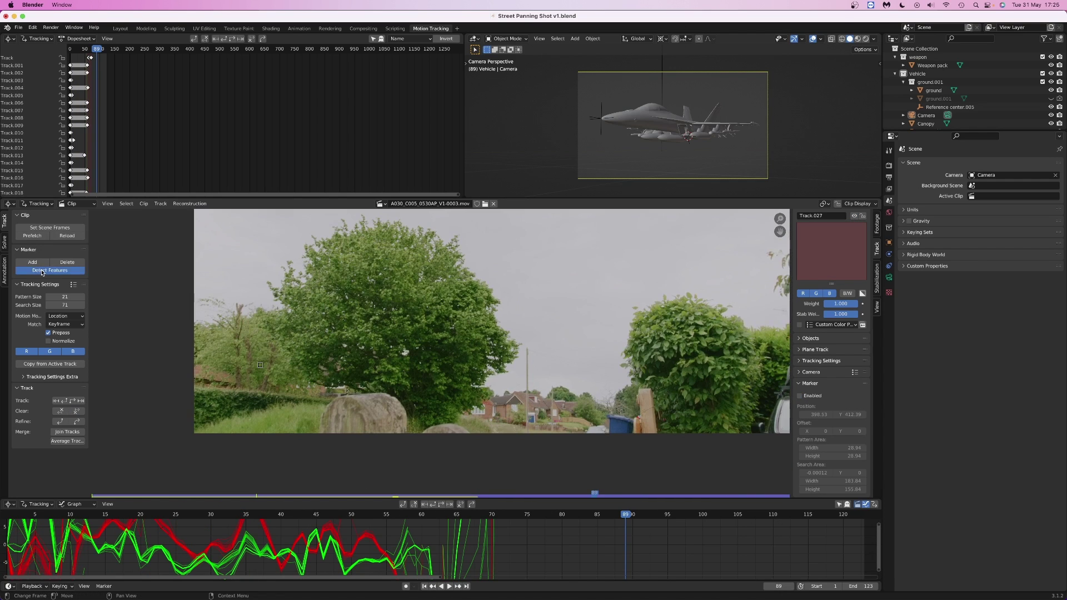
Detect features in the current frame and track the detected markers forward.
{"action": "left_click", "coordinate": [49, 270]}
{"action": "key", "text": "ctrl+t"}
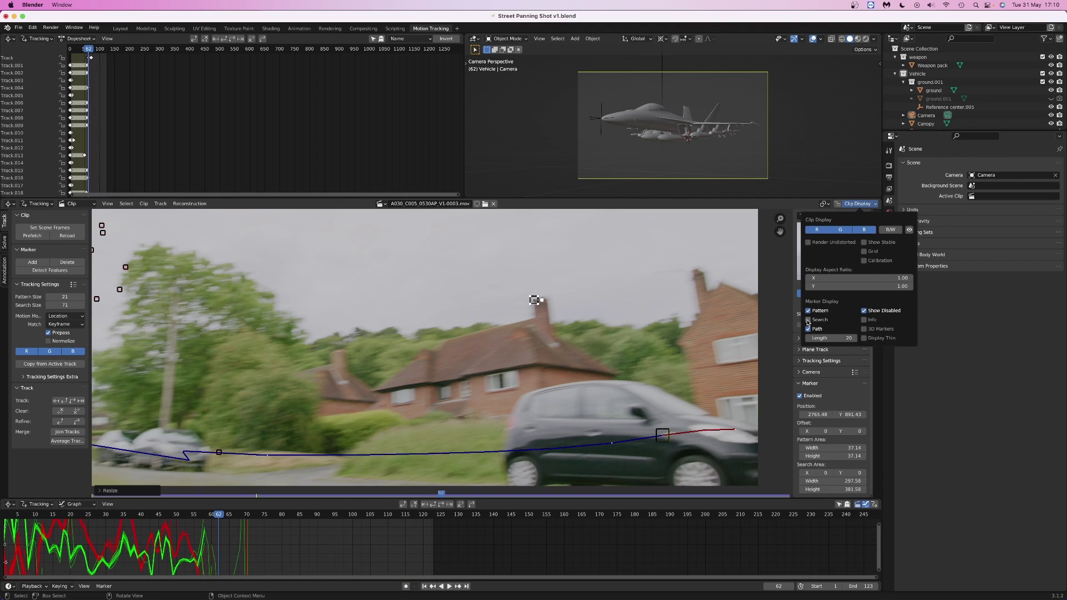
Enable the Search and Info options for the marker display.
{"action": "left_click", "coordinate": [808, 321]}
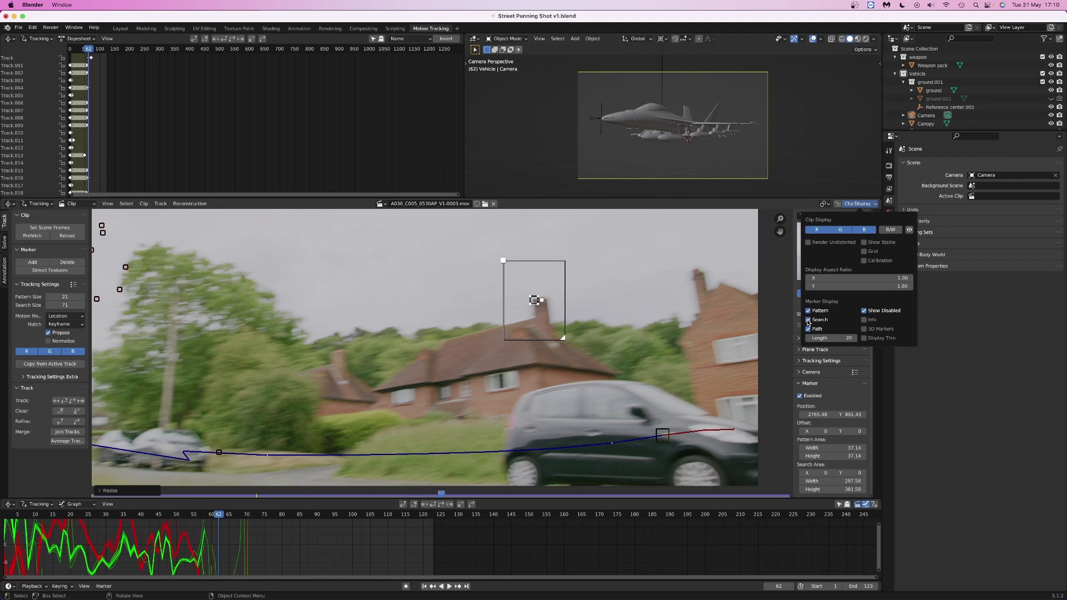
{"action": "left_click", "coordinate": [864, 320]}
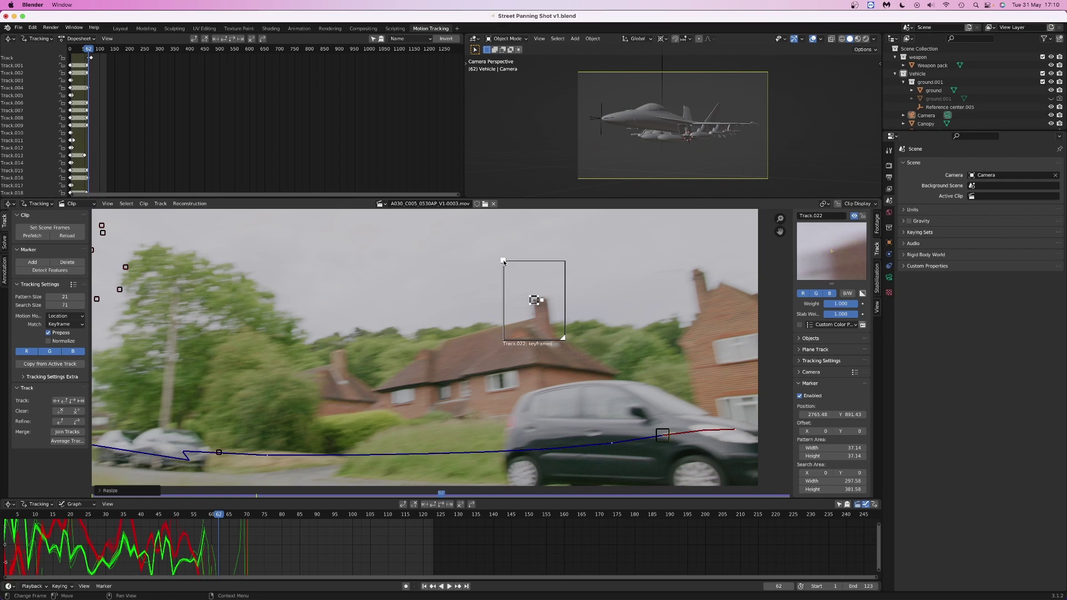
Shift Track.022's search area to an offset of X 14, Y -4 and undo the additional marker move.
{"action": "left_click_drag", "start_coordinate": [504, 263], "coordinate": [507, 262]}
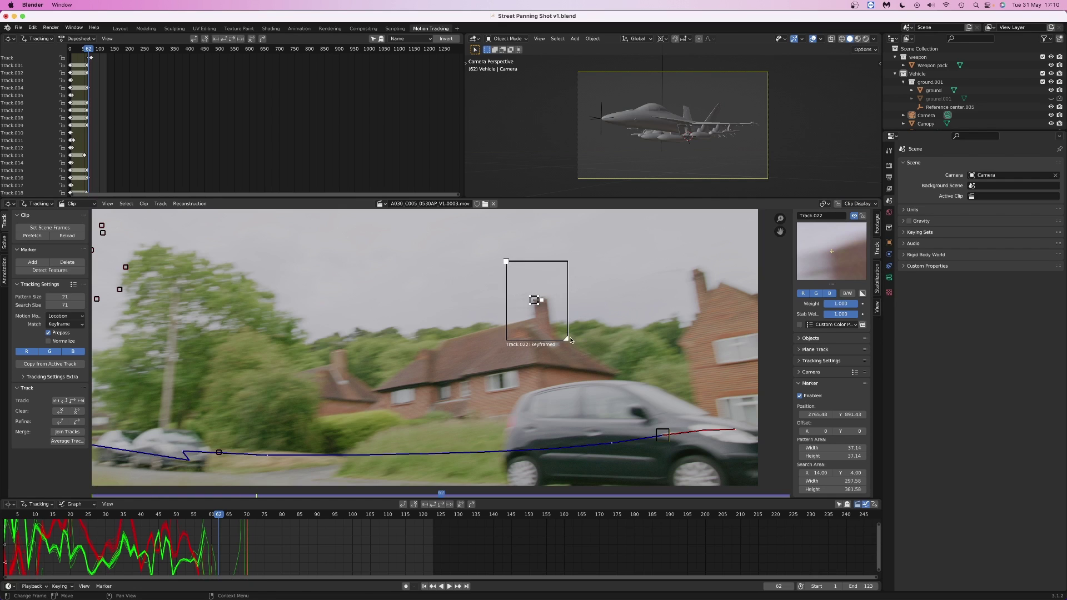
{"action": "left_click_drag", "start_coordinate": [570, 341], "coordinate": [568, 341]}
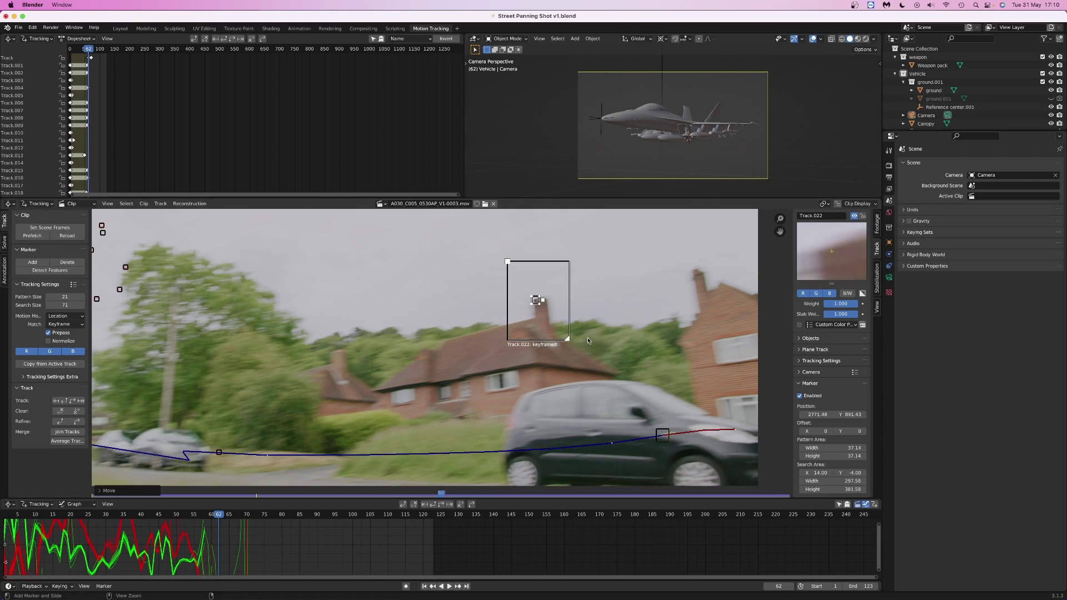
{"action": "key", "text": "ctrl+z"}
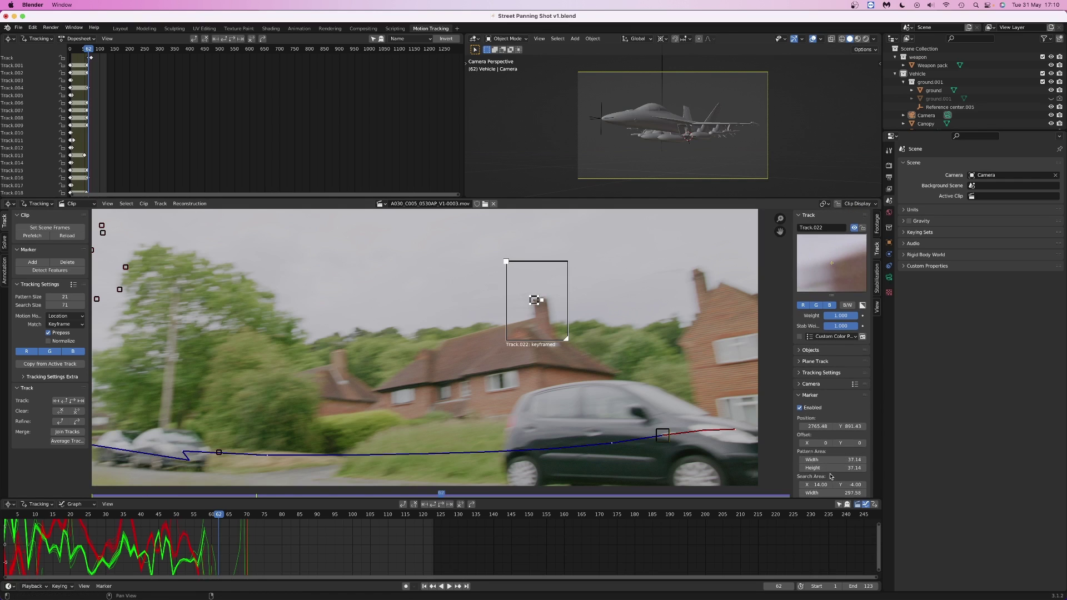
{"action": "left_click_drag", "start_coordinate": [832, 481], "coordinate": [867, 481]}
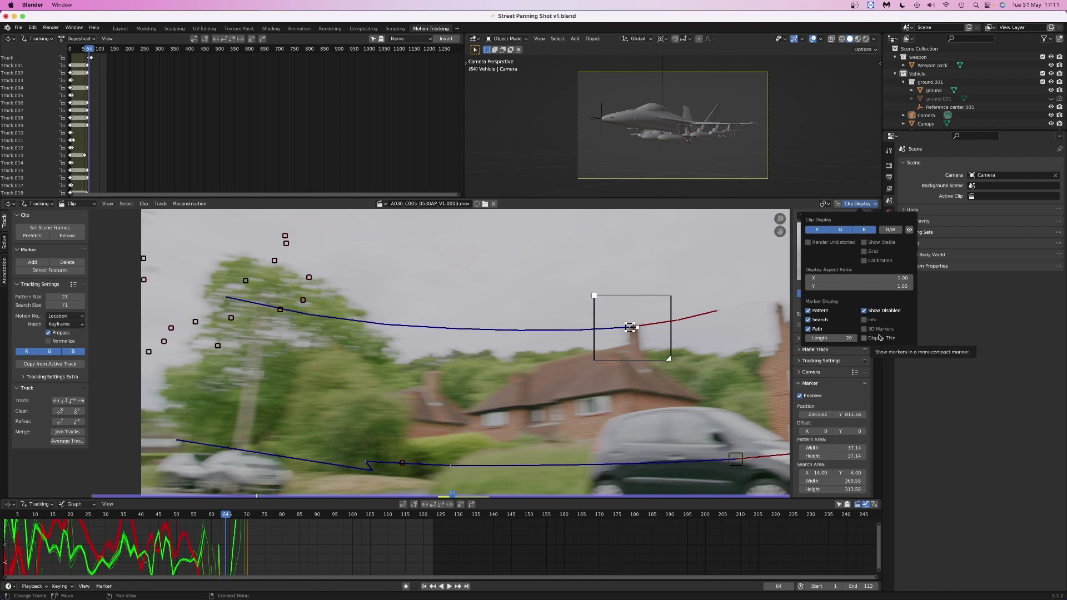
Turn off the display of disabled markers in the clip view.
{"action": "left_click", "coordinate": [864, 311]}
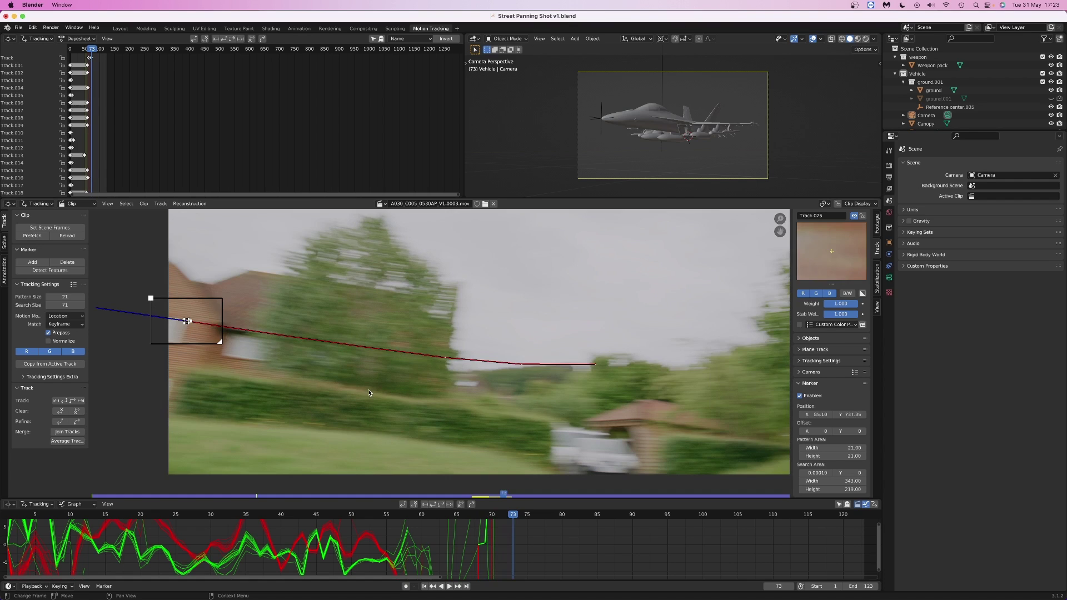
Clear Track.025's path after frame 73, where the marker leaves the image, and step through the neighbouring frames.
{"action": "key", "text": "Left"}
{"action": "left_click", "coordinate": [77, 412]}
{"action": "key", "text": "Left"}
{"action": "key", "text": "Left"}
{"action": "key", "text": "Left"}
{"action": "key", "text": "Left"}
{"action": "key", "text": "Left"}
{"action": "key", "text": "Left"}
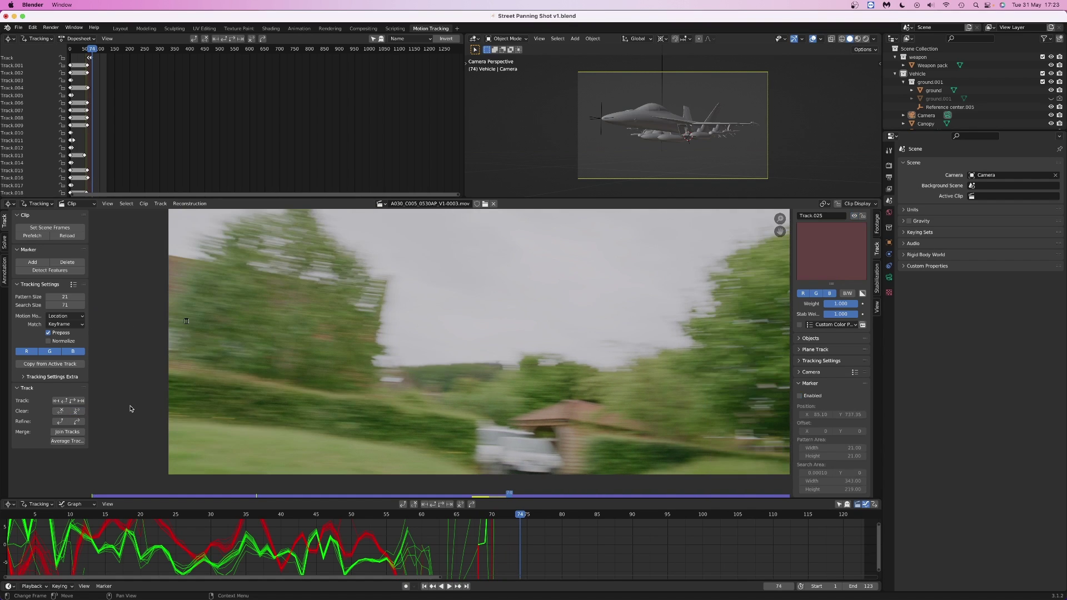
{"action": "key", "text": "Right"}
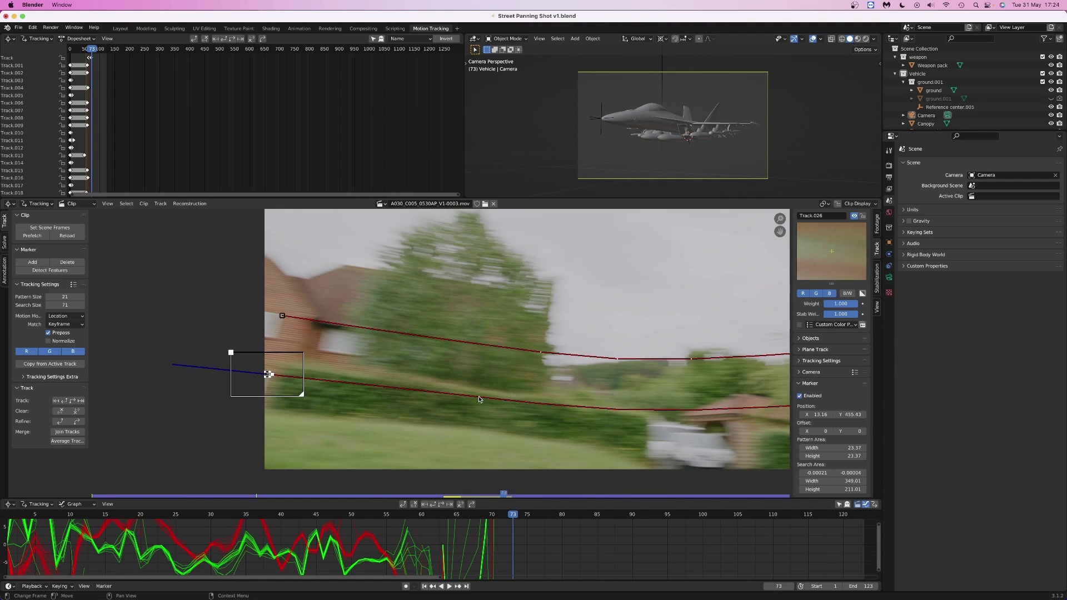
{"action": "key", "text": "Right"}
{"action": "key", "text": "Left"}
Clear Track.026's path before frame 73 and advance one frame.
{"action": "left_click", "coordinate": [61, 412]}
{"action": "key", "text": "Right"}
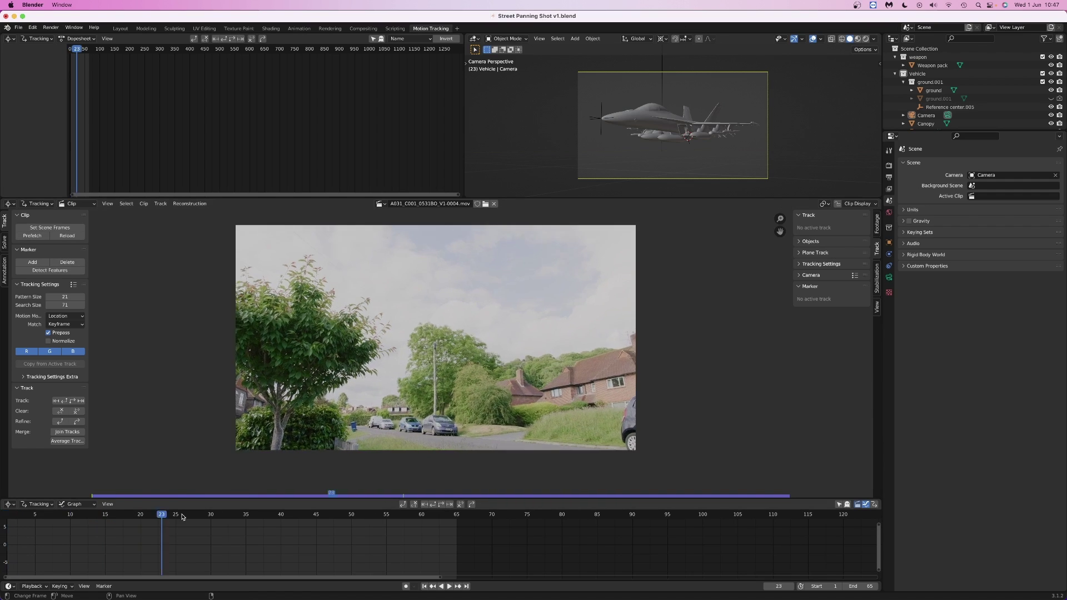
Scrub the clip A031_C001_0531BO_V1-0004.mov back to frame 1, detect features and track them forward.
{"action": "left_click_drag", "start_coordinate": [183, 517], "coordinate": [6, 494]}
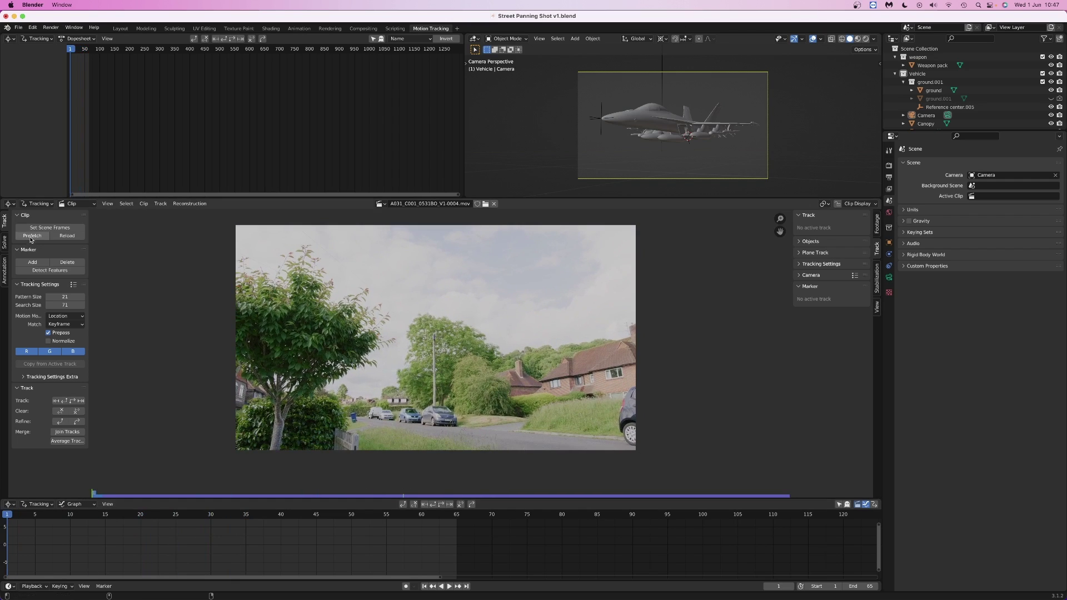
{"action": "left_click", "coordinate": [36, 272]}
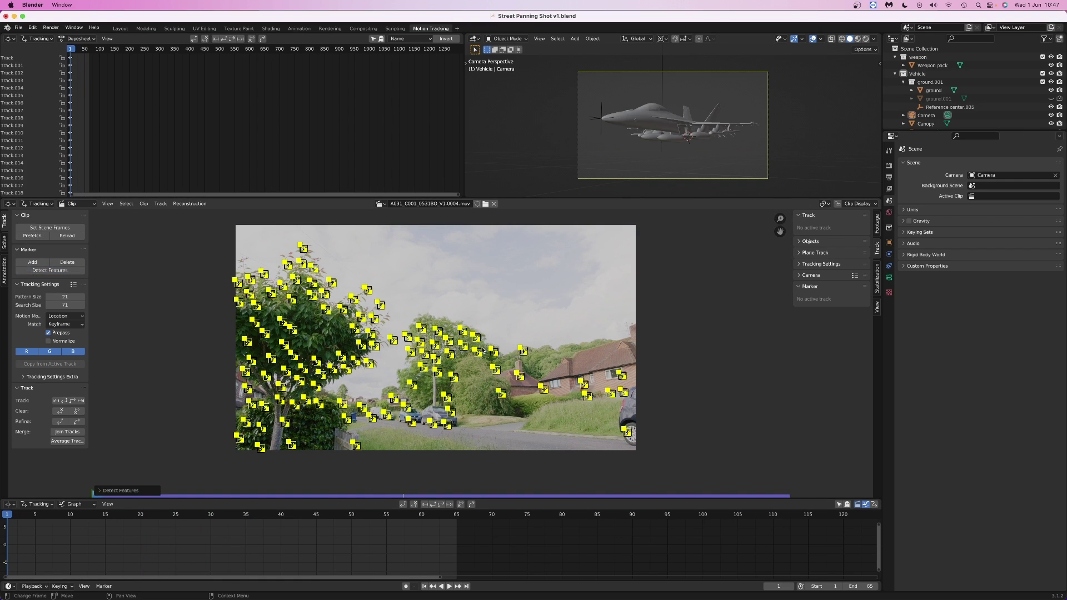
{"action": "key", "text": "ctrl+t"}
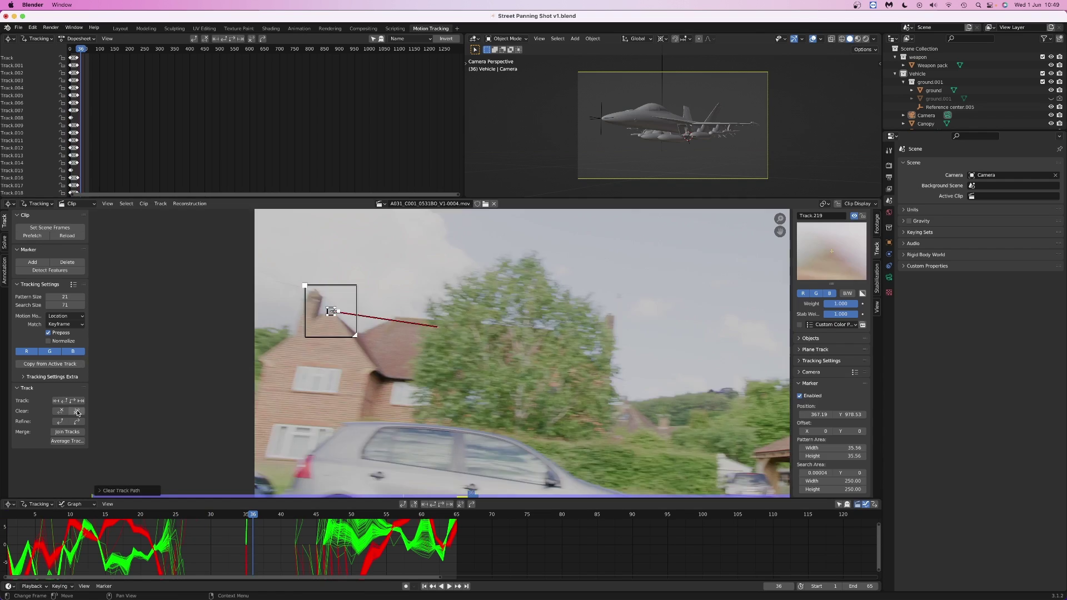
Step through the frames after frame 36 and drag Track.219's marker back onto the brick house's roof edge.
{"action": "key", "text": "Right"}
{"action": "key", "text": "Right"}
{"action": "key", "text": "Right"}
{"action": "middle_click_drag", "start_coordinate": [691, 334], "coordinate": [358, 324]}
{"action": "key", "text": "Left"}
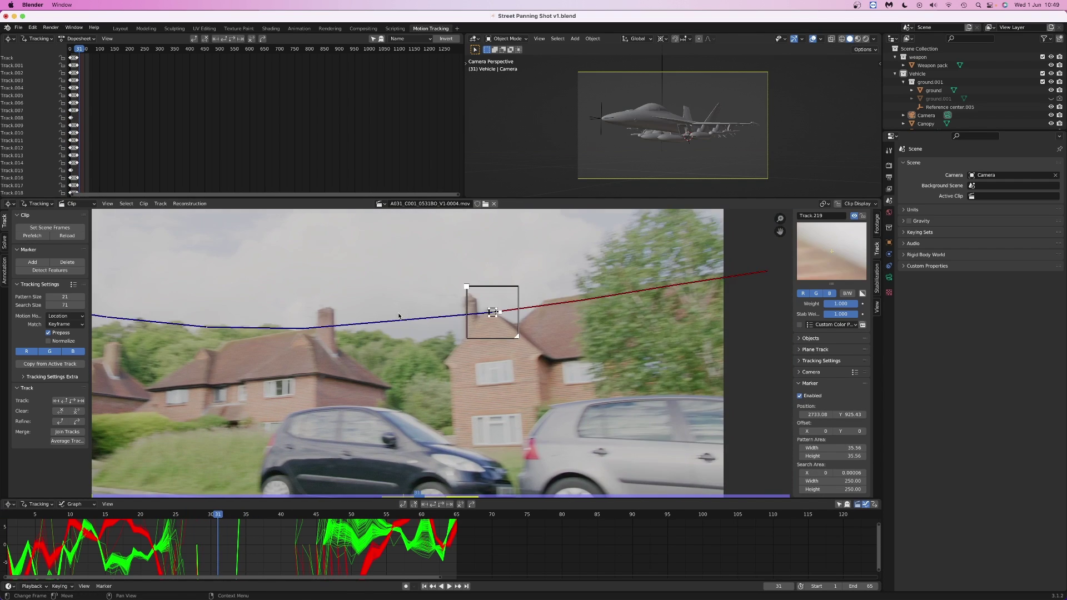
Nudge Track.219's marker onto the base of the chimney at frame 31 and clear its path before an earlier frame.
{"action": "left_click_drag", "start_coordinate": [492, 312], "coordinate": [487, 309]}
{"action": "key", "text": "Left"}
{"action": "key", "text": "Left"}
{"action": "key", "text": "Left"}
{"action": "key", "text": "Right"}
{"action": "left_click", "coordinate": [57, 413]}
Step Track.219 forward several frames and move its marker back to the base of the brick house's chimney.
{"action": "key", "text": "Right"}
{"action": "key", "text": "Right"}
{"action": "key", "text": "Right"}
{"action": "key", "text": "Right"}
{"action": "key", "text": "Right"}
{"action": "middle_click_drag", "start_coordinate": [234, 339], "coordinate": [340, 310]}
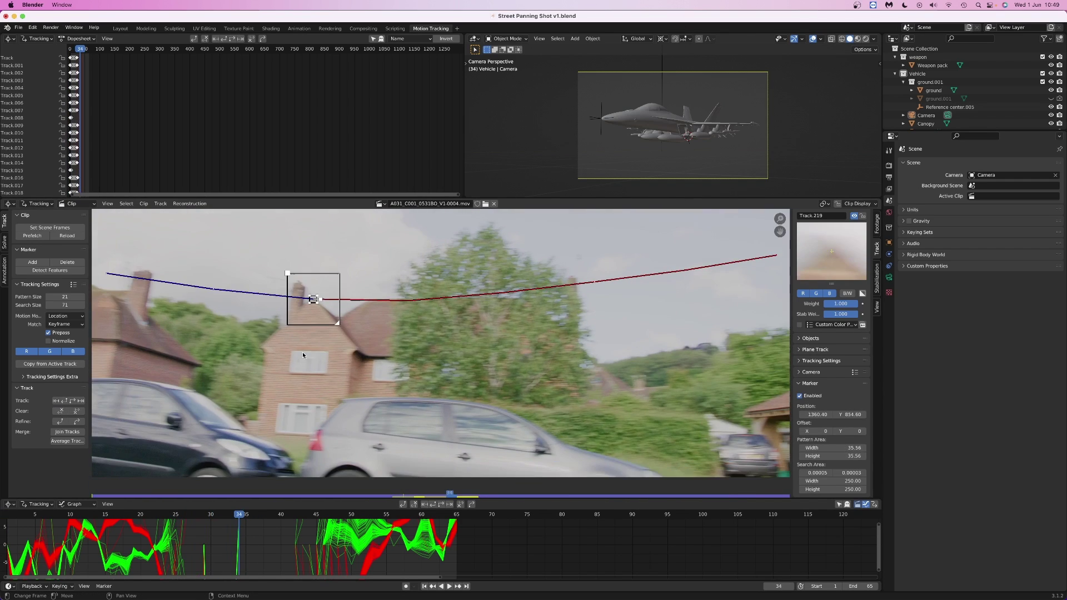
Add a marker at frame 34 on the upper corner of the brick house's upstairs window and scale it by 2.
{"action": "left_click", "coordinate": [33, 263]}
{"action": "left_click", "coordinate": [298, 281]}
{"action": "key", "text": "g"}
{"action": "key", "text": "s"}
{"action": "left_click", "coordinate": [216, 374]}
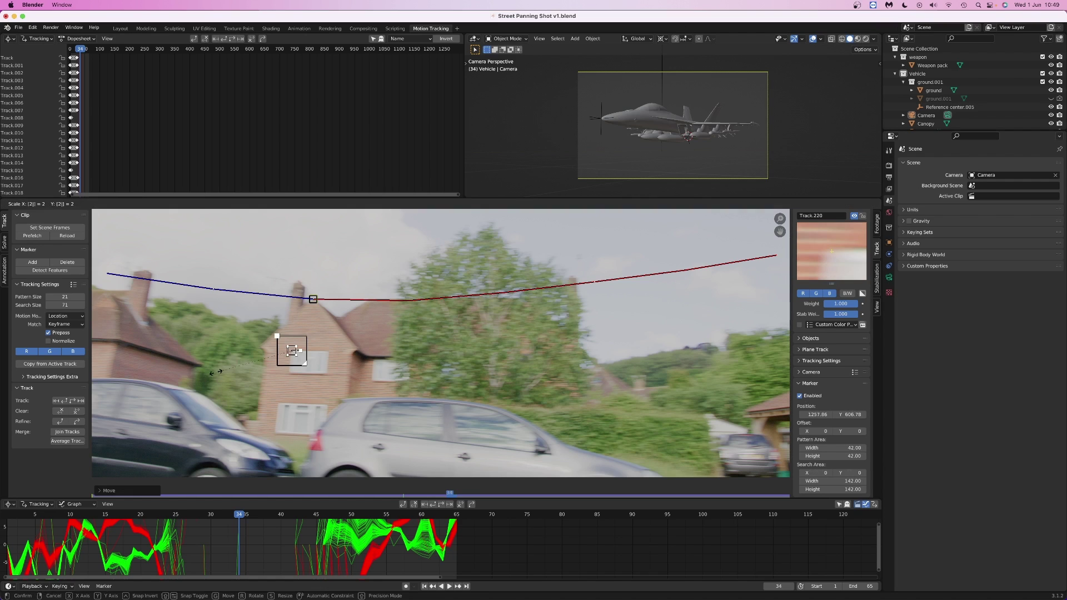
Set Track.220's search area to 300 wide and 300 high.
{"action": "double_click", "coordinate": [833, 481]}
{"action": "type", "text": "300"}
{"action": "key", "text": "Tab"}
{"action": "type", "text": "300"}
{"action": "key", "text": "Return"}
Move Track.220's marker onto the upper corner of the brick house's upstairs window at frames 35, 36 and 37.
{"action": "key", "text": "Right"}
{"action": "key", "text": "g"}
{"action": "left_click", "coordinate": [191, 343]}
{"action": "key", "text": "Right"}
{"action": "middle_click_drag", "start_coordinate": [191, 343], "coordinate": [399, 337]}
{"action": "key", "text": "g"}
{"action": "left_click", "coordinate": [286, 323]}
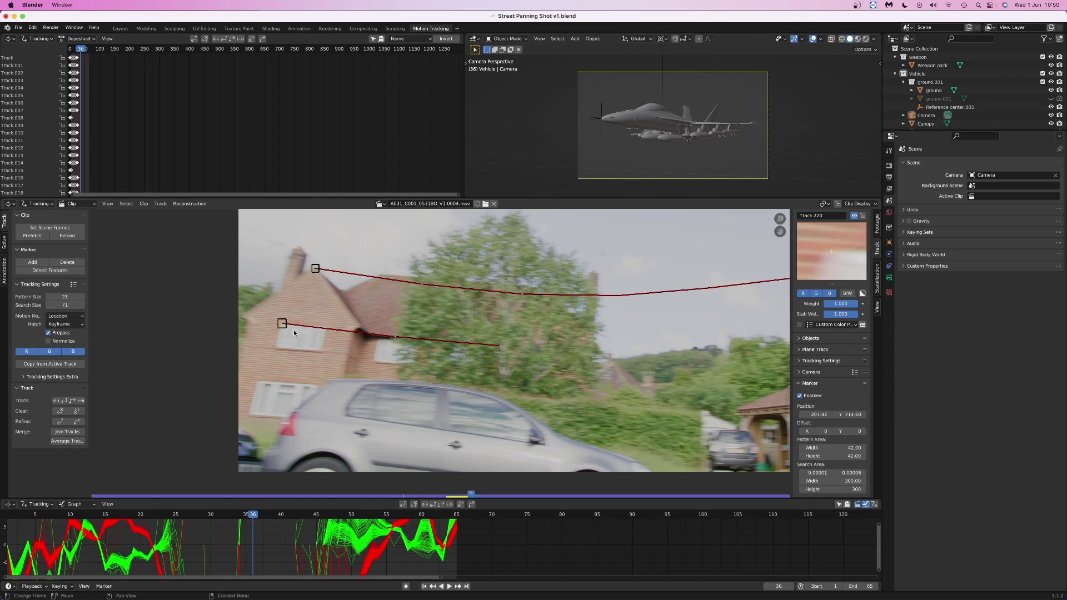
{"action": "key", "text": "Right"}
{"action": "key", "text": "g"}
{"action": "left_click", "coordinate": [199, 313]}
Step back to the frames before 34 and move Track.220's marker onto the same upstairs window corner.
{"action": "key", "text": "Left"}
{"action": "key", "text": "Left"}
{"action": "key", "text": "Left"}
{"action": "key", "text": "Left"}
{"action": "key", "text": "Left"}
{"action": "key", "text": "Left"}
{"action": "key", "text": "Left"}
{"action": "key", "text": "Left"}
{"action": "key", "text": "Left"}
{"action": "key", "text": "Left"}
{"action": "key", "text": "Right"}
{"action": "middle_click_drag", "start_coordinate": [753, 344], "coordinate": [407, 358]}
{"action": "key", "text": "g"}
{"action": "left_click", "coordinate": [501, 344]}
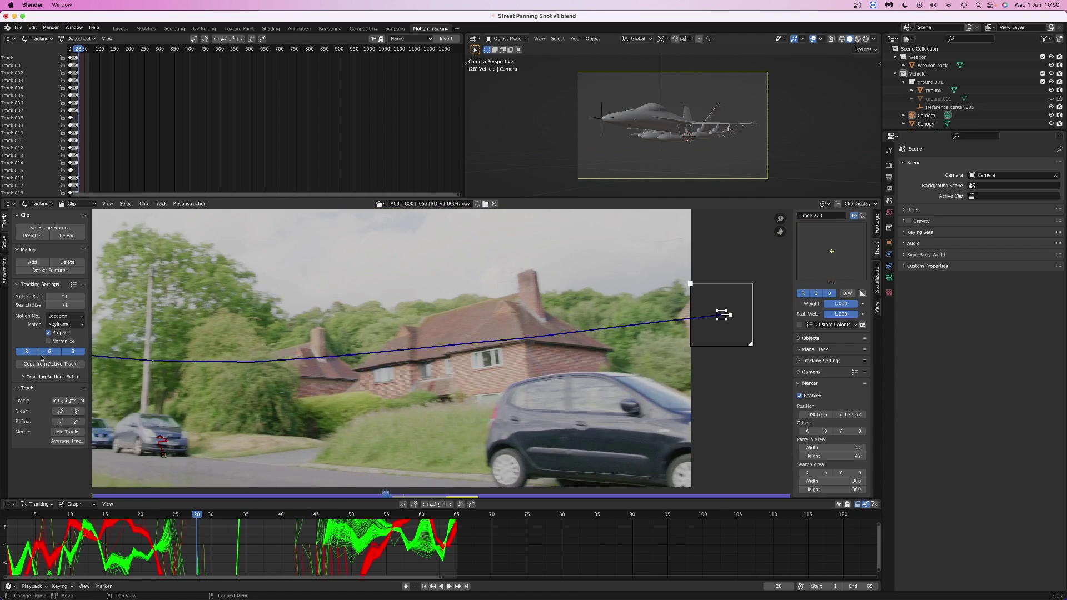
Check Track.220 around frame 28 and add a new marker at frame 35 on the wooden garage roof's lower left corner.
{"action": "key", "text": "Right"}
{"action": "key", "text": "Left"}
{"action": "key", "text": "Left"}
{"action": "key", "text": "Right"}
{"action": "key", "text": "Right"}
{"action": "key", "text": "Right"}
{"action": "key", "text": "Right"}
{"action": "key", "text": "Right"}
{"action": "key", "text": "Right"}
{"action": "key", "text": "Right"}
{"action": "key", "text": "Right"}
{"action": "middle_click_drag", "start_coordinate": [231, 399], "coordinate": [314, 352]}
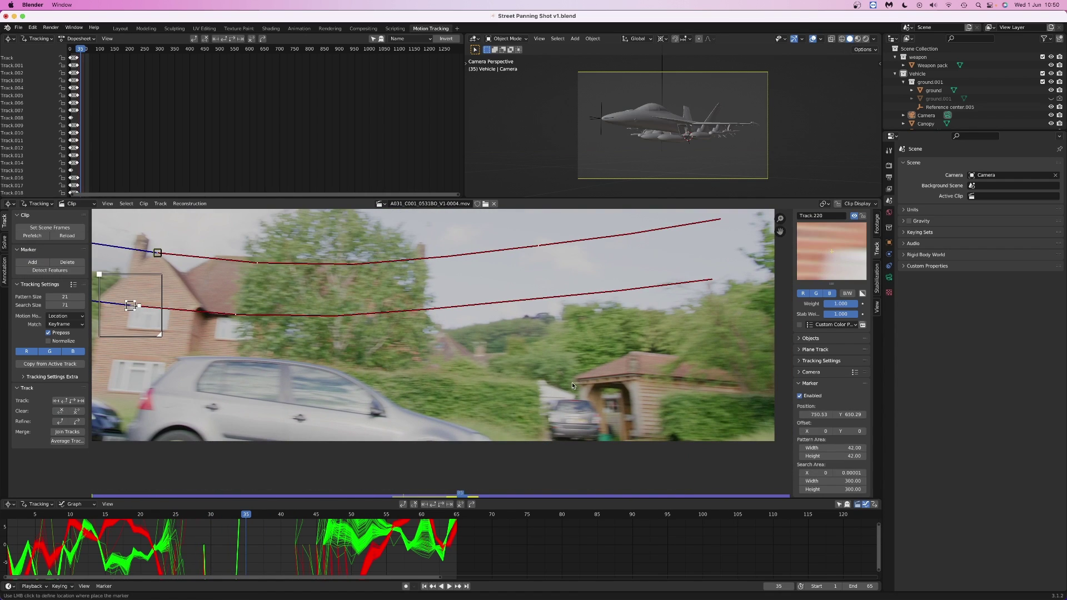
{"action": "left_click", "coordinate": [572, 383]}
{"action": "key", "text": "g"}
{"action": "left_click", "coordinate": [572, 384]}
Set the garage roof marker's search area to 300 by 300.
{"action": "left_click", "coordinate": [831, 482]}
{"action": "type", "text": "300"}
{"action": "key", "text": "Tab"}
{"action": "type", "text": "300"}
{"action": "key", "text": "Return"}
Keep Track.221's marker on the garage roof's lower left corner at frame 36 and the frames after it.
{"action": "key", "text": "Right"}
{"action": "key", "text": "g"}
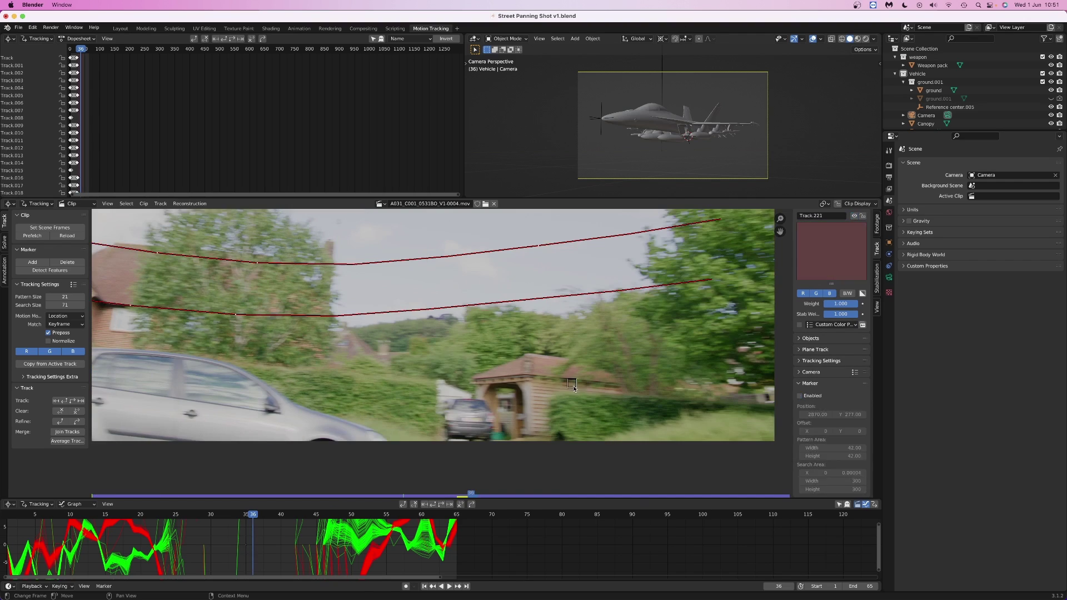
{"action": "left_click", "coordinate": [463, 385]}
{"action": "key", "text": "Left"}
{"action": "key", "text": "Right"}
{"action": "key", "text": "Right"}
{"action": "key", "text": "g"}
{"action": "left_click", "coordinate": [370, 384]}
{"action": "key", "text": "ctrl+t"}
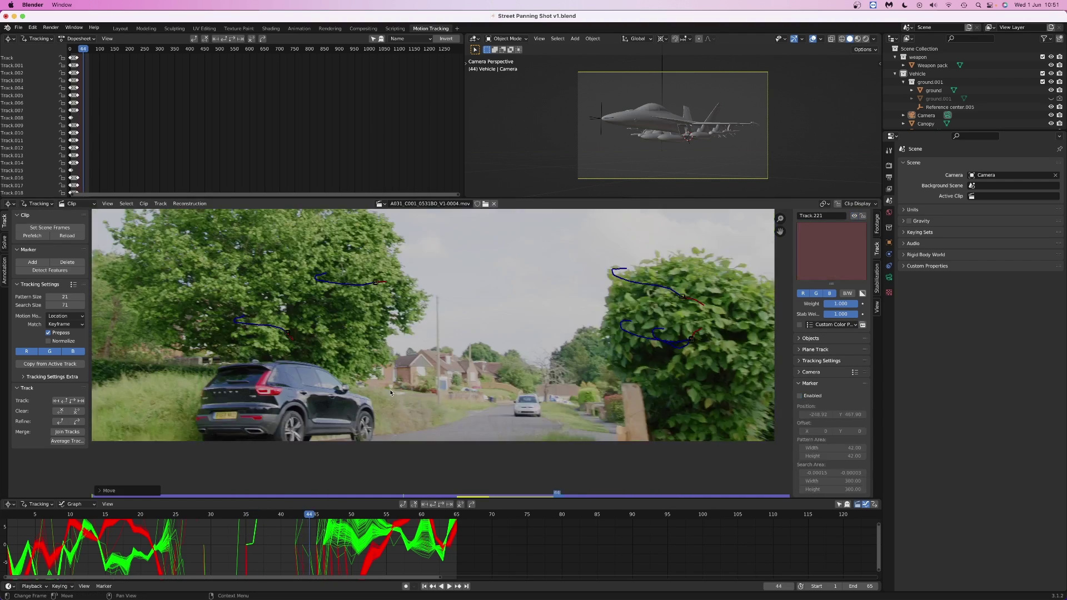
Step back to the frames around 34 and add another tracking marker to the clip.
{"action": "key", "text": "Left"}
{"action": "key", "text": "Left"}
{"action": "key", "text": "Left"}
{"action": "key", "text": "Left"}
{"action": "key", "text": "Left"}
{"action": "key", "text": "Left"}
{"action": "key", "text": "Left"}
{"action": "key", "text": "Left"}
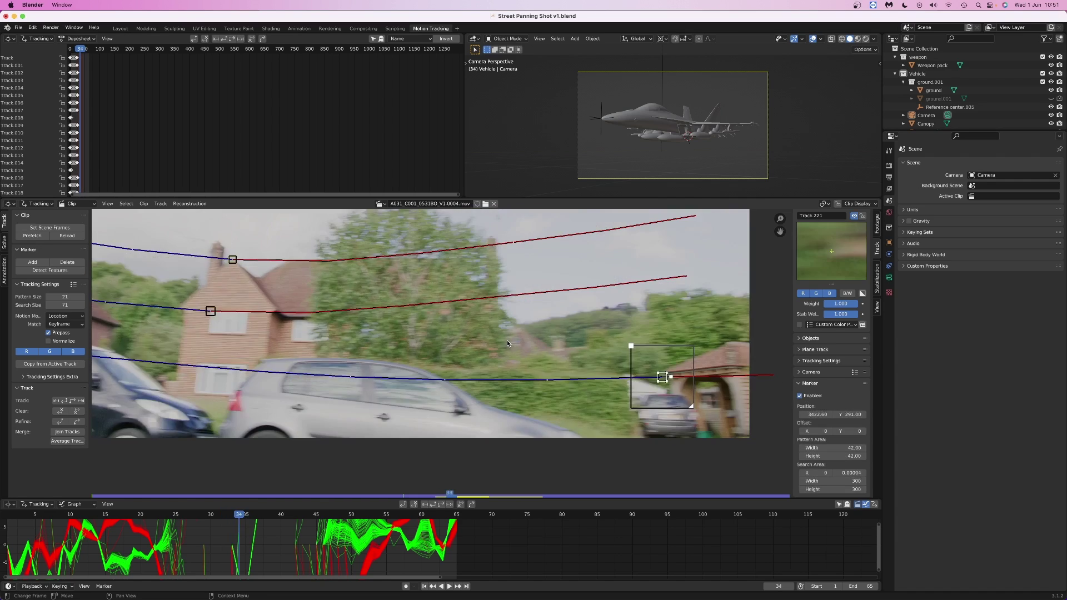
{"action": "key", "text": "Left"}
{"action": "key", "text": "Left"}
{"action": "key", "text": "Right"}
{"action": "key", "text": "Right"}
{"action": "middle_click_drag", "start_coordinate": [506, 344], "coordinate": [543, 373]}
{"action": "left_click", "coordinate": [33, 262]}
{"action": "left_click", "coordinate": [432, 271]}
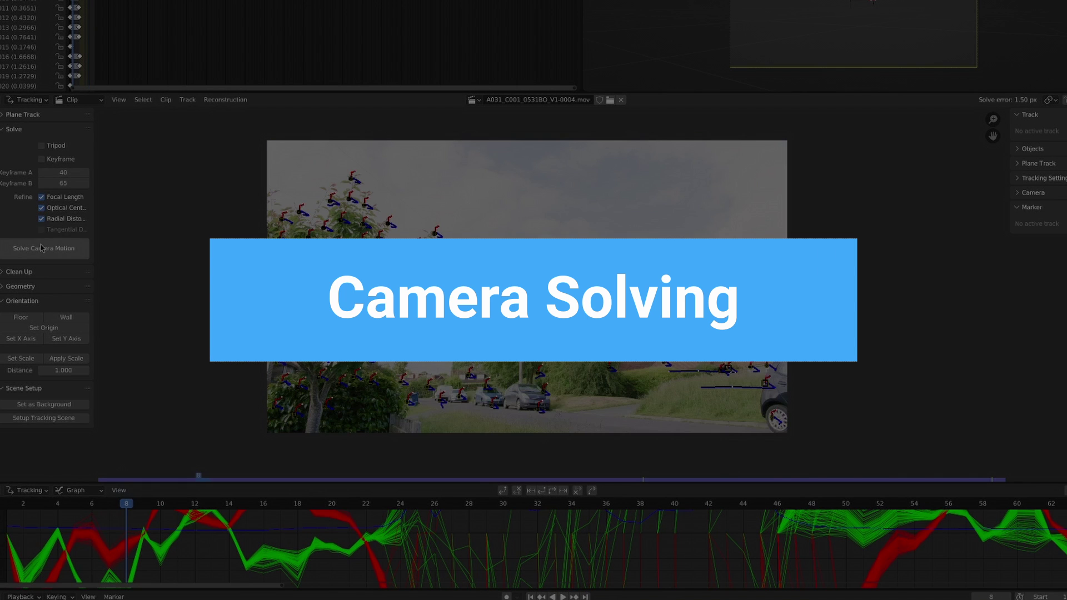
Try to solve the camera motion with keyframes 1 and 30, and again with automatic keyframe selection.
{"action": "left_click", "coordinate": [41, 248]}
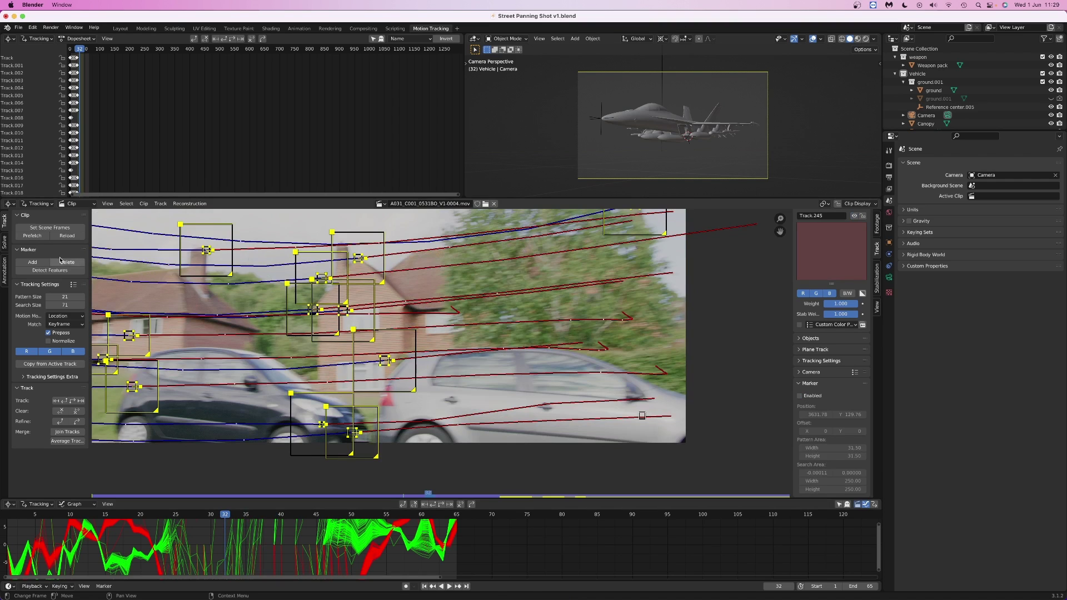
{"action": "left_click", "coordinate": [5, 244]}
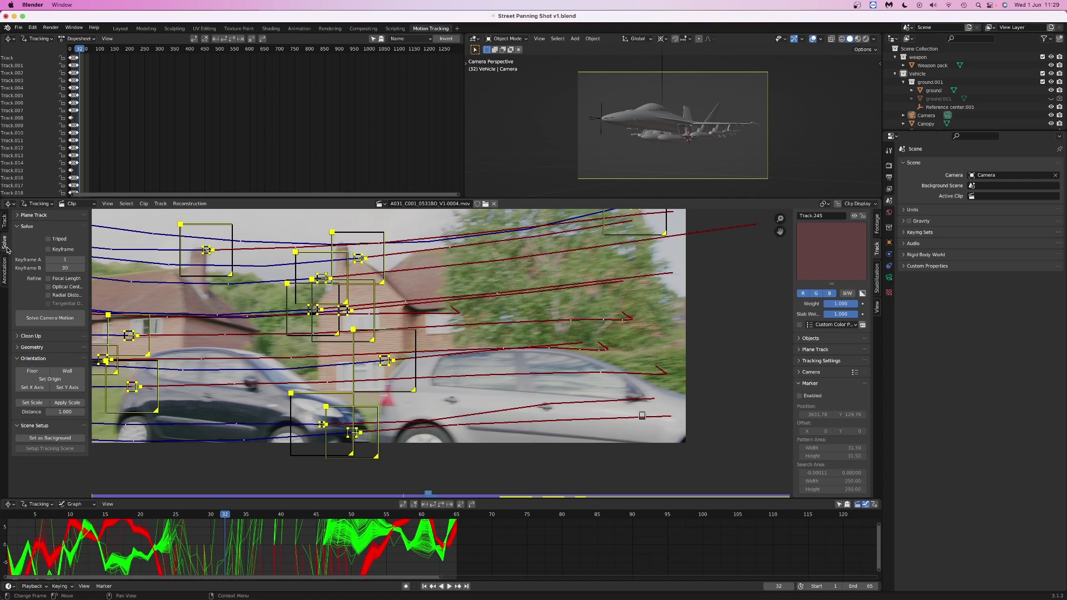
{"action": "left_click", "coordinate": [39, 321]}
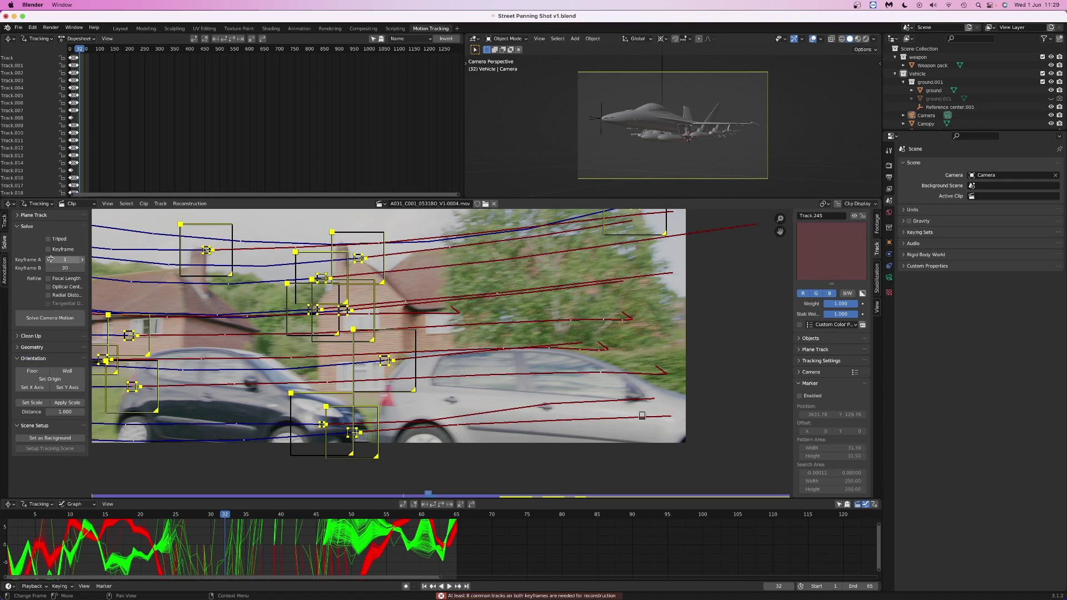
{"action": "left_click", "coordinate": [39, 321]}
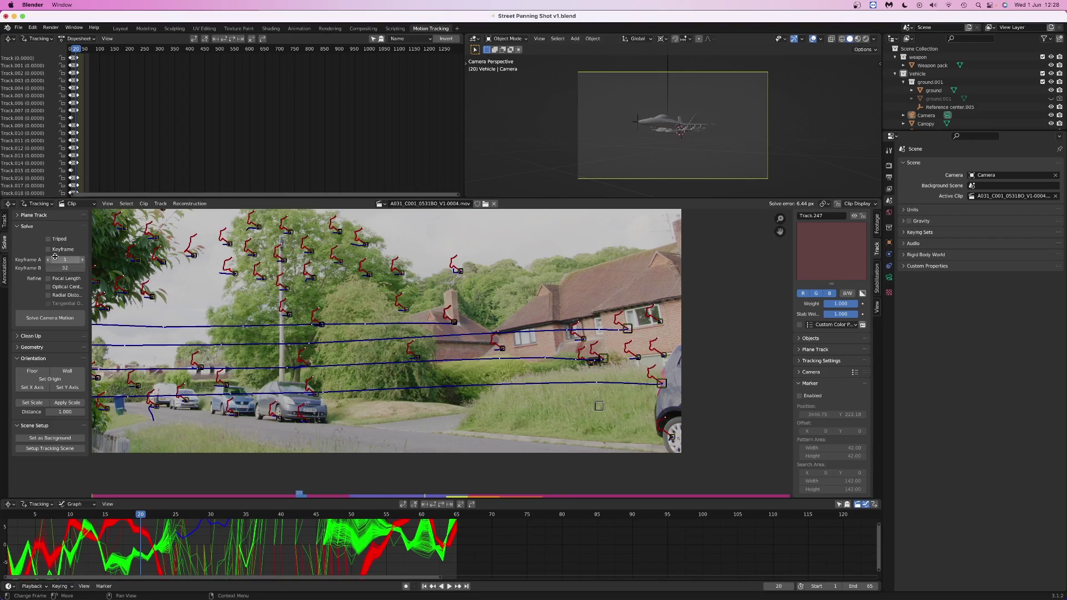
Solve the camera motion with keyframes 1 and 20 and again with 45 and 65, scrubbing through the clip after each solve.
{"action": "left_click", "coordinate": [50, 317]}
{"action": "left_click_drag", "start_coordinate": [357, 513], "coordinate": [140, 525]}
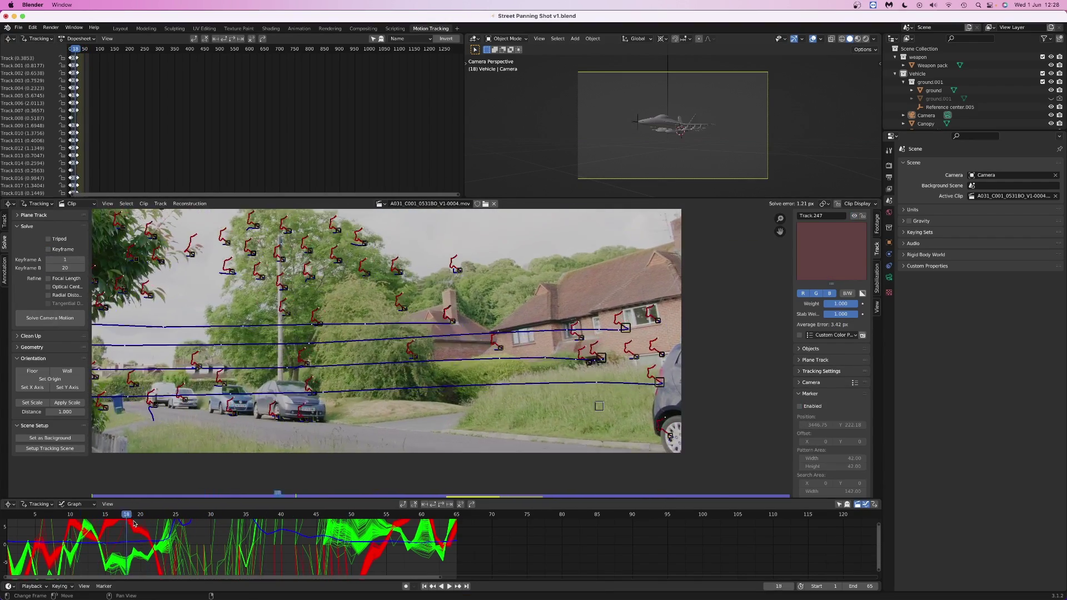
{"action": "left_click", "coordinate": [49, 317]}
{"action": "left_click", "coordinate": [363, 517]}
{"action": "left_click_drag", "start_coordinate": [363, 517], "coordinate": [309, 517]}
{"action": "scroll", "coordinate": [224, 352], "scroll_direction": "down", "scroll_amount": 2}
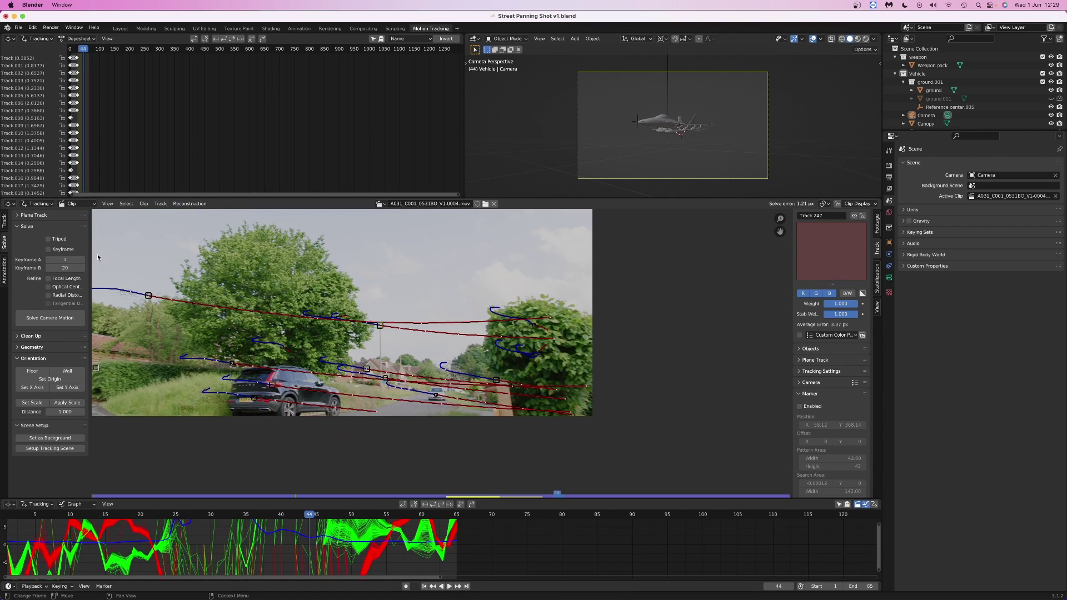
{"action": "left_click", "coordinate": [50, 317]}
{"action": "left_click_drag", "start_coordinate": [233, 514], "coordinate": [173, 508]}
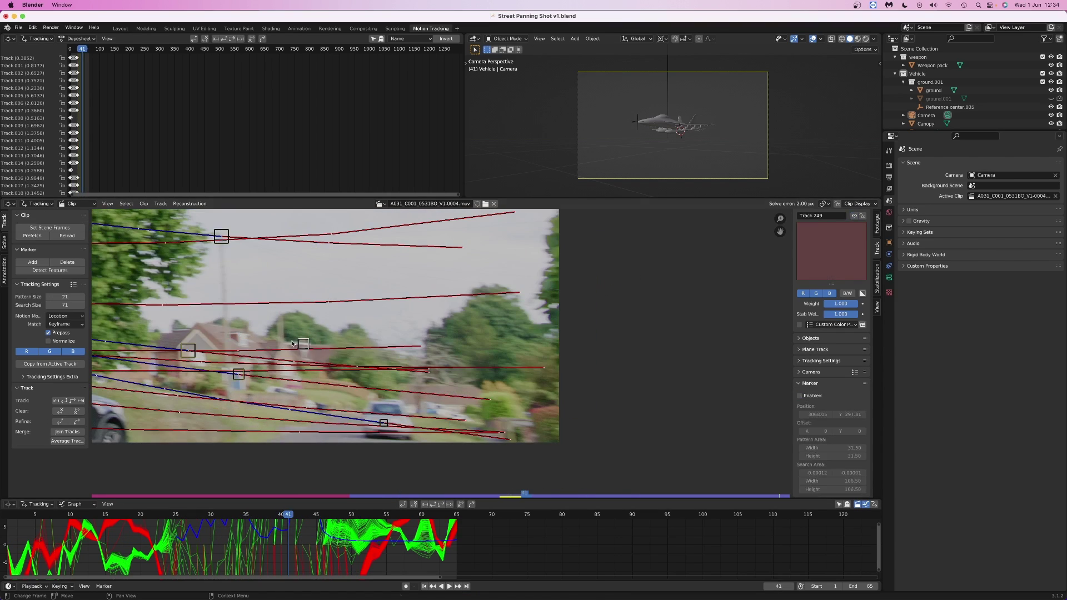
Step frame by frame through the fast pan after frame 26 and move the tracking markers along with their features.
{"action": "left_click_drag", "start_coordinate": [293, 344], "coordinate": [199, 333]}
{"action": "key", "text": "Right"}
{"action": "key", "text": "Right"}
{"action": "key", "text": "Left"}
{"action": "key", "text": "Left"}
{"action": "key", "text": "Right"}
{"action": "key", "text": "Right"}
{"action": "left_click_drag", "start_coordinate": [514, 368], "coordinate": [363, 349]}
{"action": "key", "text": "Right"}
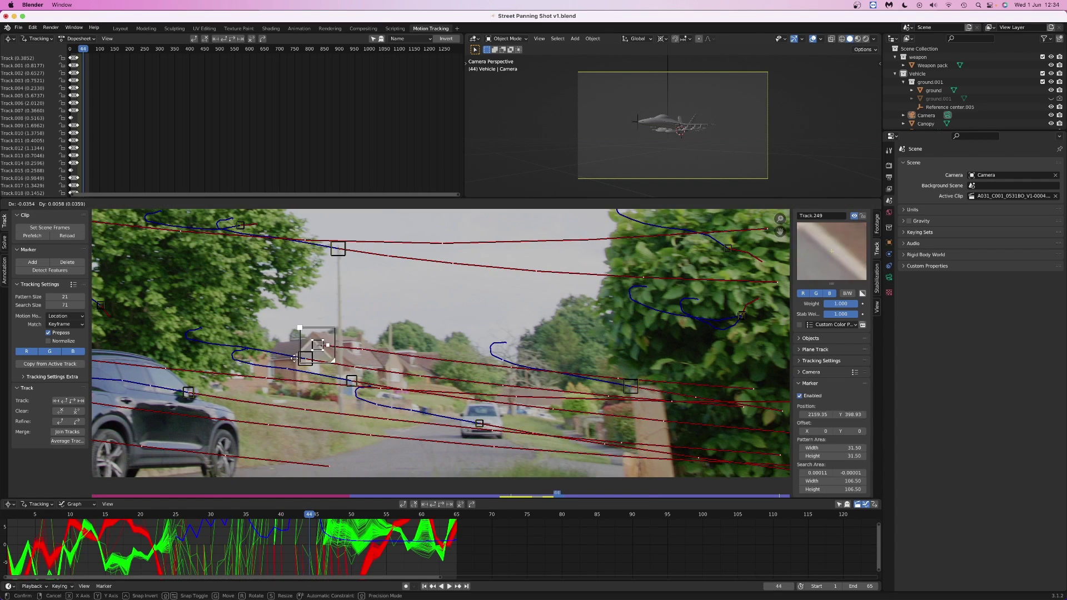
Keep Track.249's marker on the distant house's gable peak after frame 44 and go to the last frame.
{"action": "key", "text": "Right"}
{"action": "left_click_drag", "start_coordinate": [301, 361], "coordinate": [249, 329]}
{"action": "key", "text": "Right"}
{"action": "key", "text": "Left"}
{"action": "key", "text": "Right"}
{"action": "left_click_drag", "start_coordinate": [814, 265], "coordinate": [816, 264]}
{"action": "key", "text": "shift+Right"}
Solve the camera motion with keyframes 40 and 65 and save the project as Street Panning Shot v2.
{"action": "left_click", "coordinate": [4, 242]}
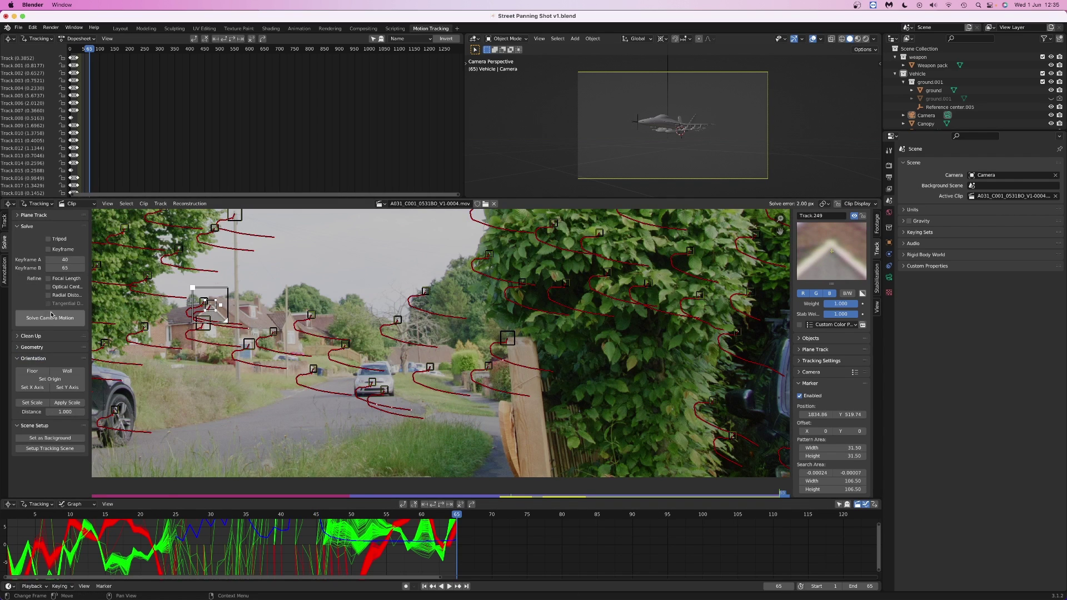
{"action": "left_click", "coordinate": [50, 318]}
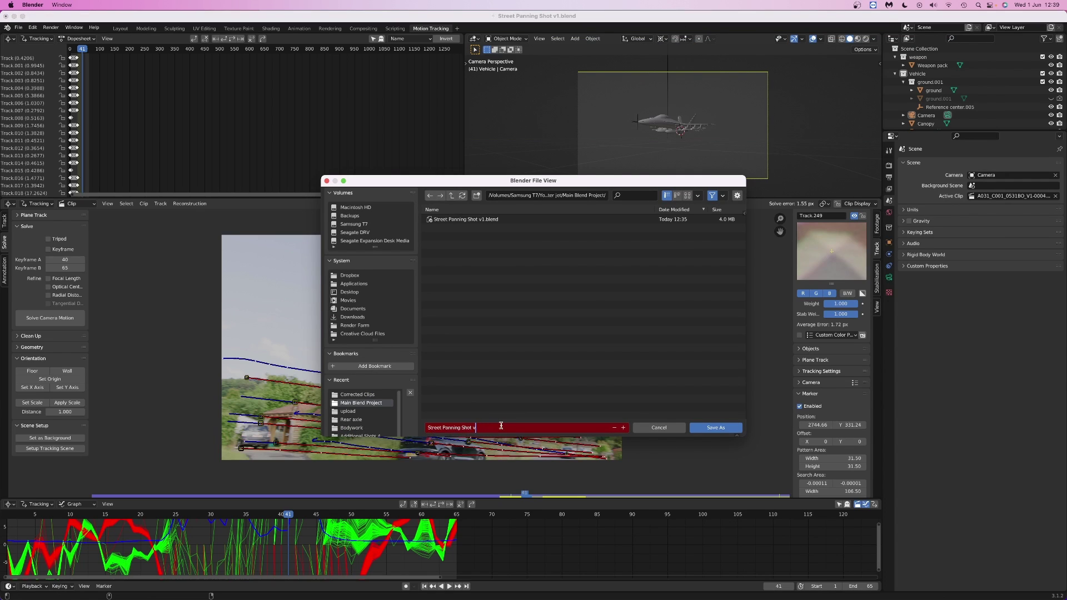
{"action": "key", "text": "Return"}
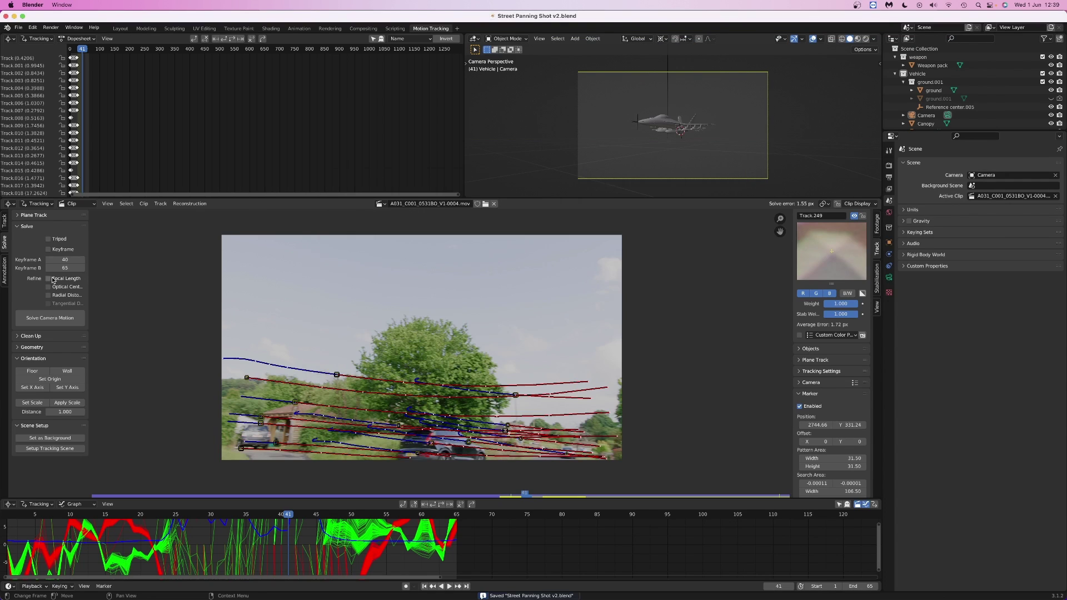
Solve the camera motion with focal length, optical center and radial distortion refinement enabled.
{"action": "left_click", "coordinate": [49, 320]}
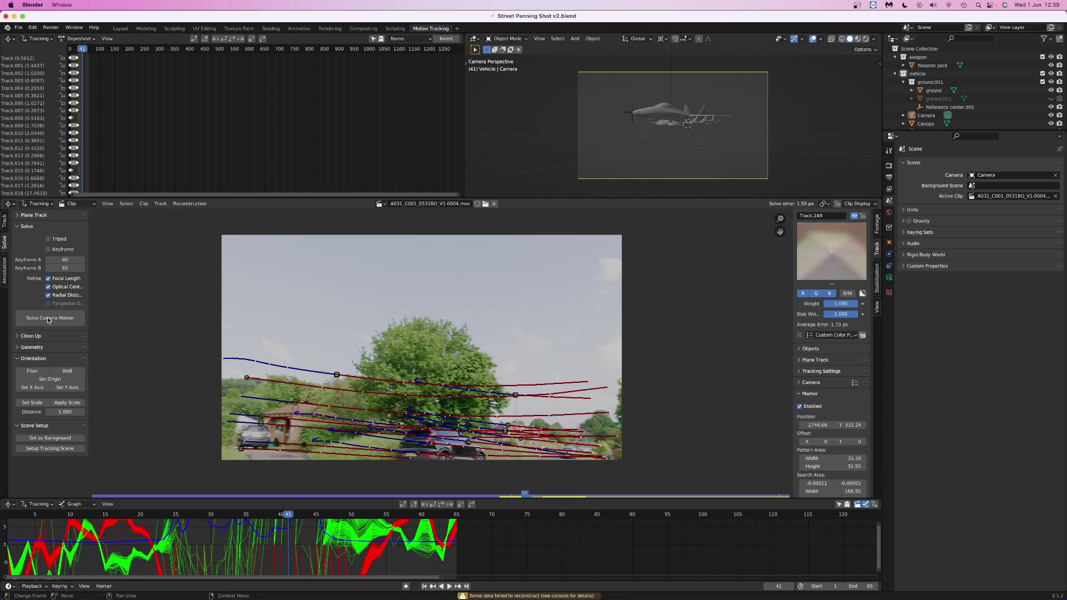
{"action": "left_click", "coordinate": [856, 205]}
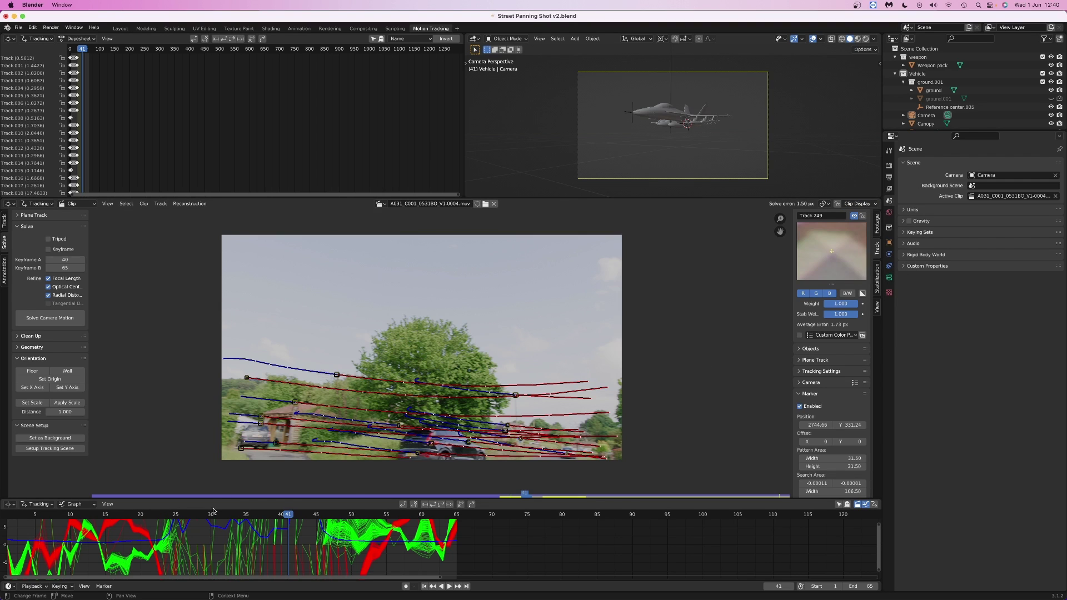
Delete the tracks whose curves stray from the rest around frames 7 and 15 in the tracking graph.
{"action": "left_click_drag", "start_coordinate": [182, 517], "coordinate": [85, 528]}
{"action": "key", "text": "Home"}
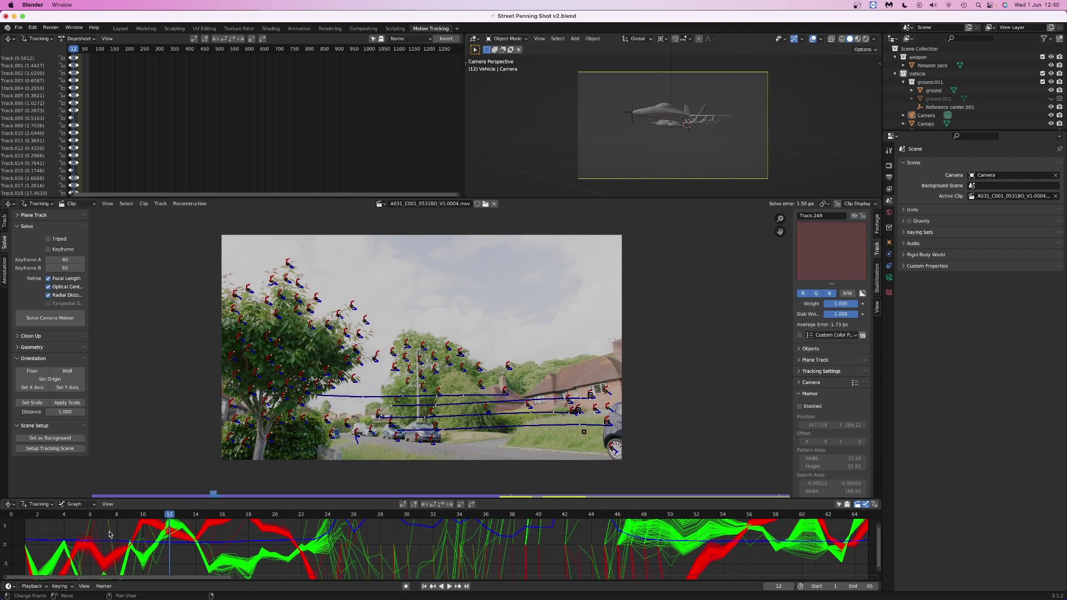
{"action": "left_click", "coordinate": [109, 532]}
{"action": "left_click_drag", "start_coordinate": [177, 515], "coordinate": [90, 521]}
{"action": "key", "text": "x"}
{"action": "left_click", "coordinate": [106, 531]}
{"action": "left_click", "coordinate": [214, 537]}
{"action": "left_click_drag", "start_coordinate": [218, 517], "coordinate": [78, 519]}
{"action": "key", "text": "x"}
Delete the remaining stray tracks between about frames 8 and 15 in the graph and solve the camera motion again.
{"action": "left_click", "coordinate": [196, 523]}
{"action": "left_click", "coordinate": [111, 525]}
{"action": "left_click", "coordinate": [134, 566]}
{"action": "left_click_drag", "start_coordinate": [158, 515], "coordinate": [143, 513]}
{"action": "key", "text": "x"}
{"action": "left_click", "coordinate": [131, 533]}
{"action": "left_click", "coordinate": [215, 546]}
{"action": "left_click_drag", "start_coordinate": [218, 497], "coordinate": [349, 519]}
{"action": "key", "text": "x"}
{"action": "left_click", "coordinate": [157, 518]}
{"action": "left_click", "coordinate": [177, 533]}
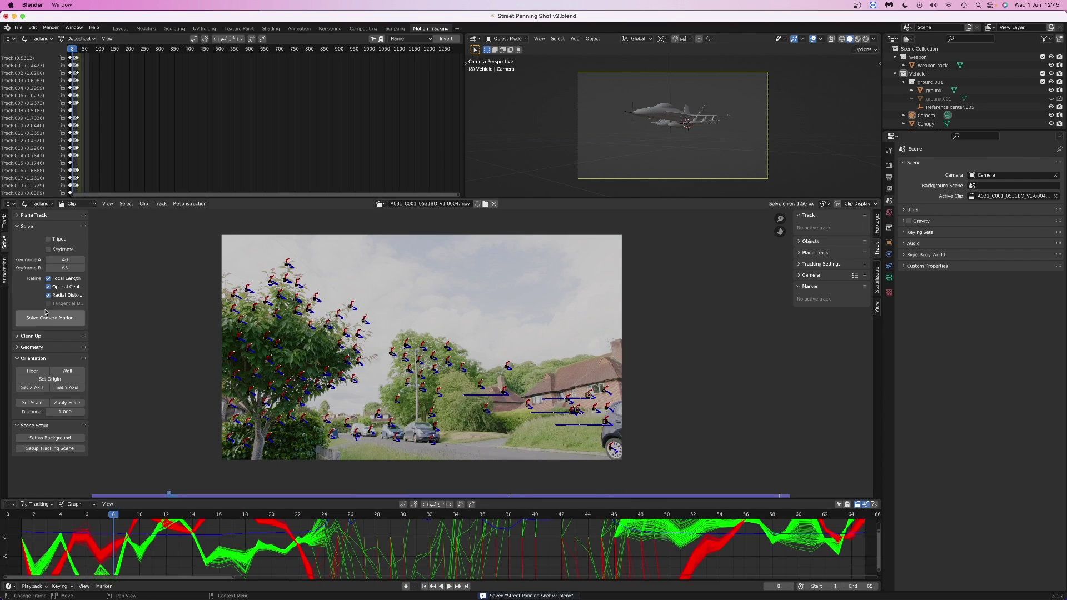
{"action": "left_click", "coordinate": [49, 318]}
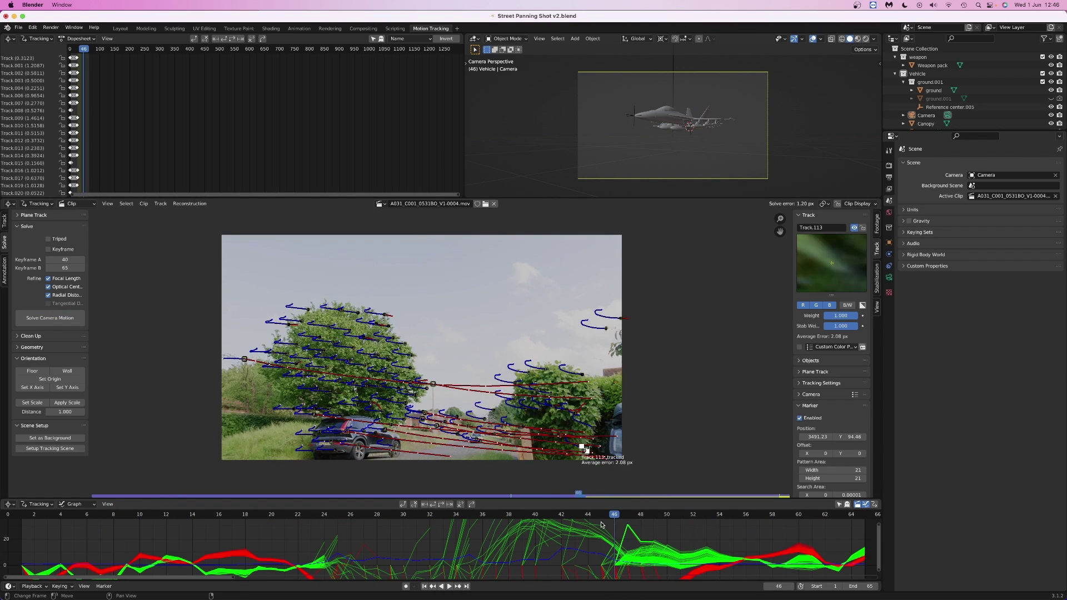
Delete the stray tracks around frame 46 in the graph and save the project.
{"action": "left_click_drag", "start_coordinate": [603, 524], "coordinate": [626, 516]}
{"action": "key", "text": "Delete"}
{"action": "left_click", "coordinate": [622, 537]}
{"action": "key", "text": "Delete"}
{"action": "key", "text": "super+s"}
Solve the camera motion again and delete the stray curve's track around frame 48 in the graph.
{"action": "left_click", "coordinate": [34, 320]}
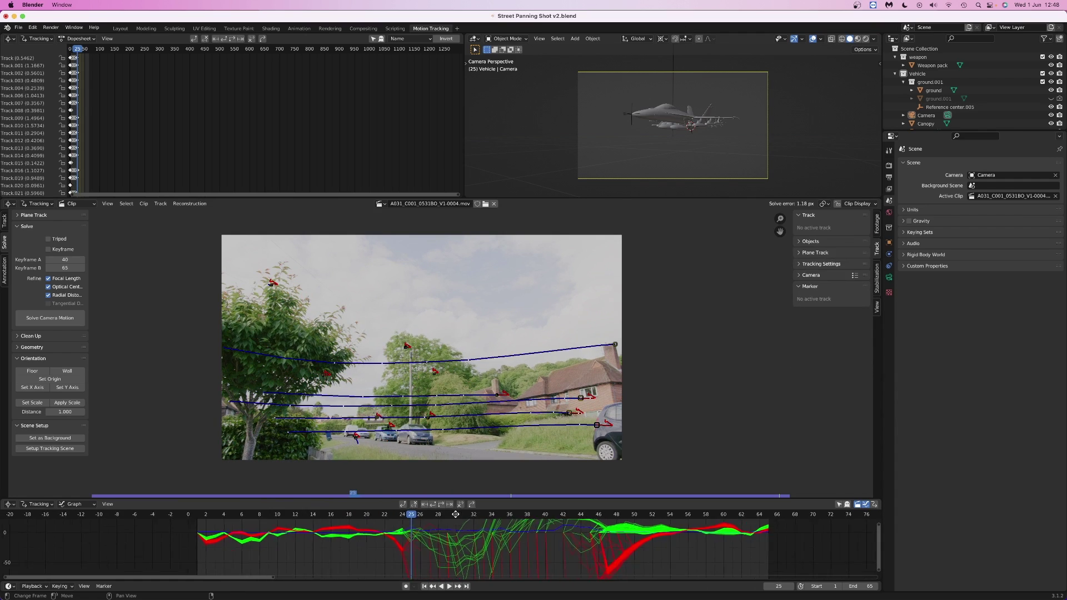
{"action": "middle_click_drag", "start_coordinate": [577, 551], "coordinate": [517, 562]}
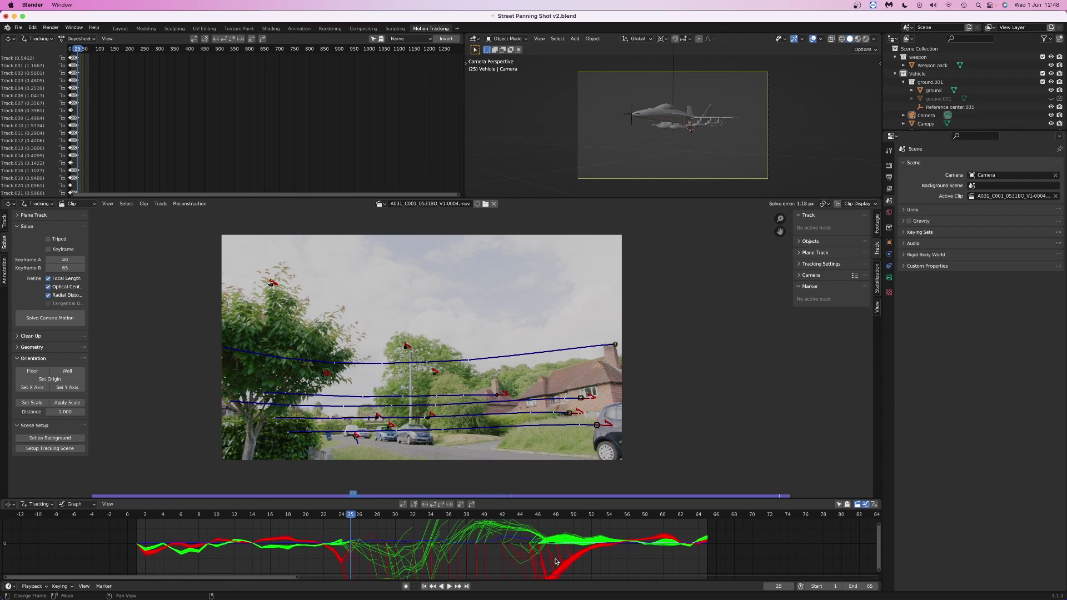
{"action": "left_click", "coordinate": [556, 561]}
{"action": "left_click", "coordinate": [576, 516]}
{"action": "key", "text": "Delete"}
{"action": "left_click", "coordinate": [535, 529]}
{"action": "left_click", "coordinate": [534, 529]}
Inspect the tracks at frames 22 to 24 and solve the camera motion again with keyframes 40 and 65.
{"action": "left_click", "coordinate": [39, 318]}
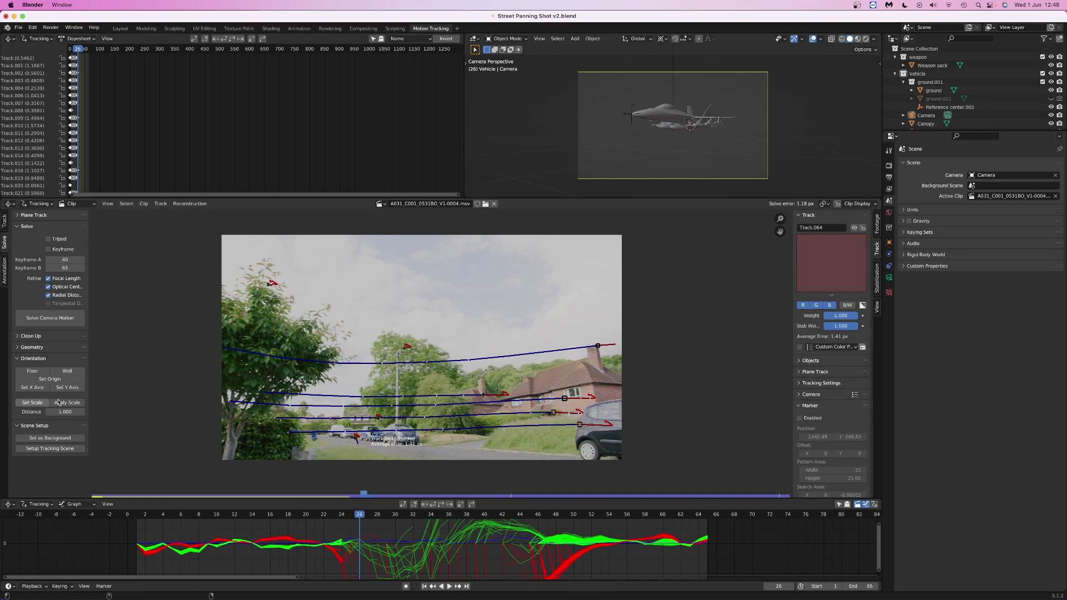
{"action": "left_click", "coordinate": [39, 319]}
{"action": "left_click_drag", "start_coordinate": [358, 516], "coordinate": [343, 518]}
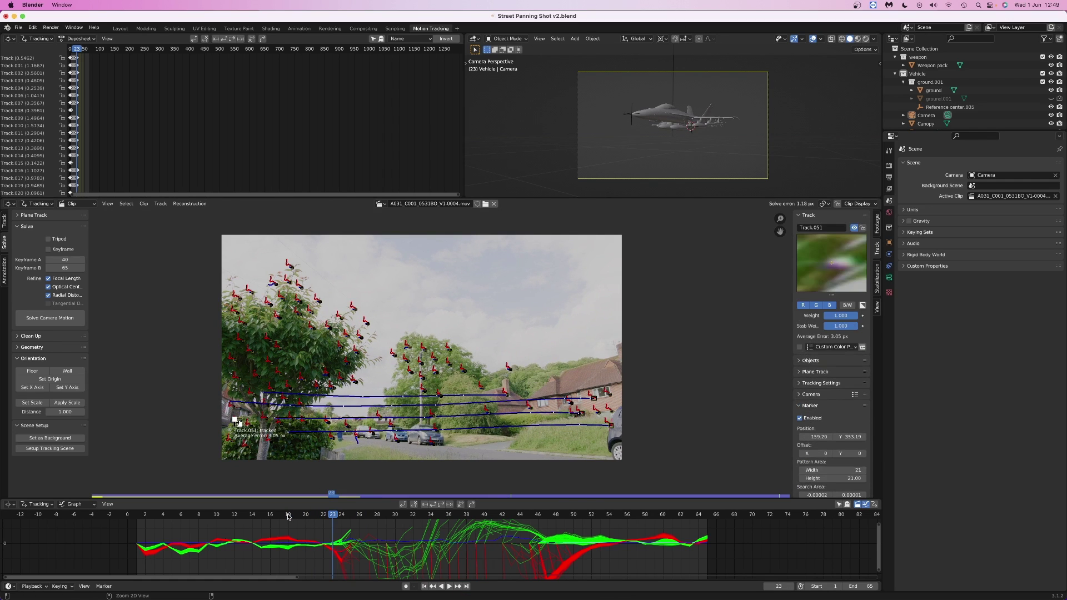
{"action": "key", "text": "Right"}
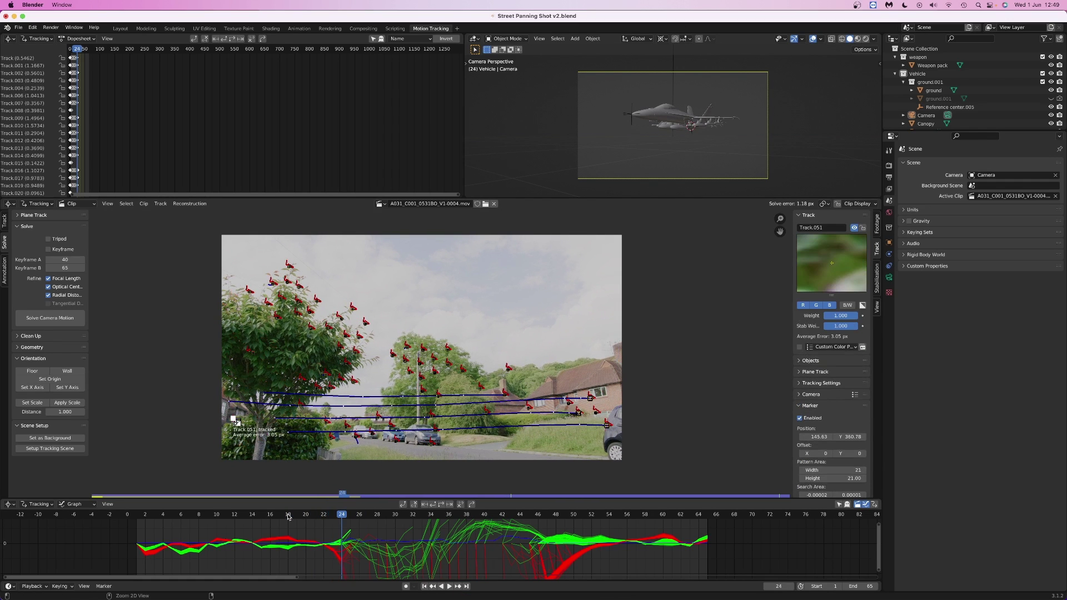
{"action": "left_click", "coordinate": [32, 318]}
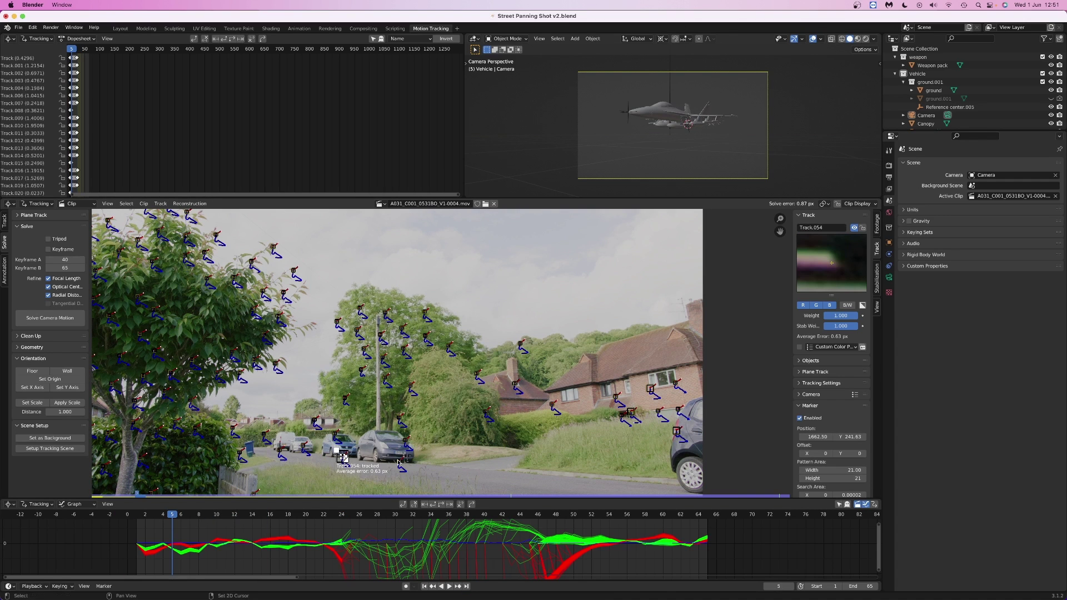
Scale the solution to a distance of 6 between two tracks on the road by the parked cars and set up the tracking scene.
{"action": "left_click", "coordinate": [398, 462], "text": "shift"}
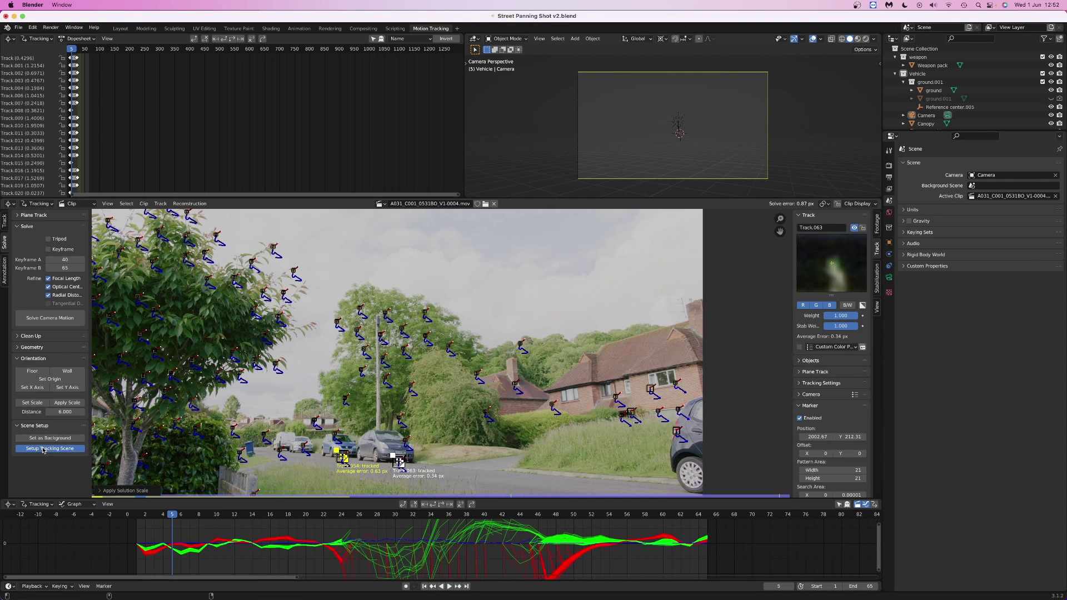
{"action": "left_click", "coordinate": [43, 449]}
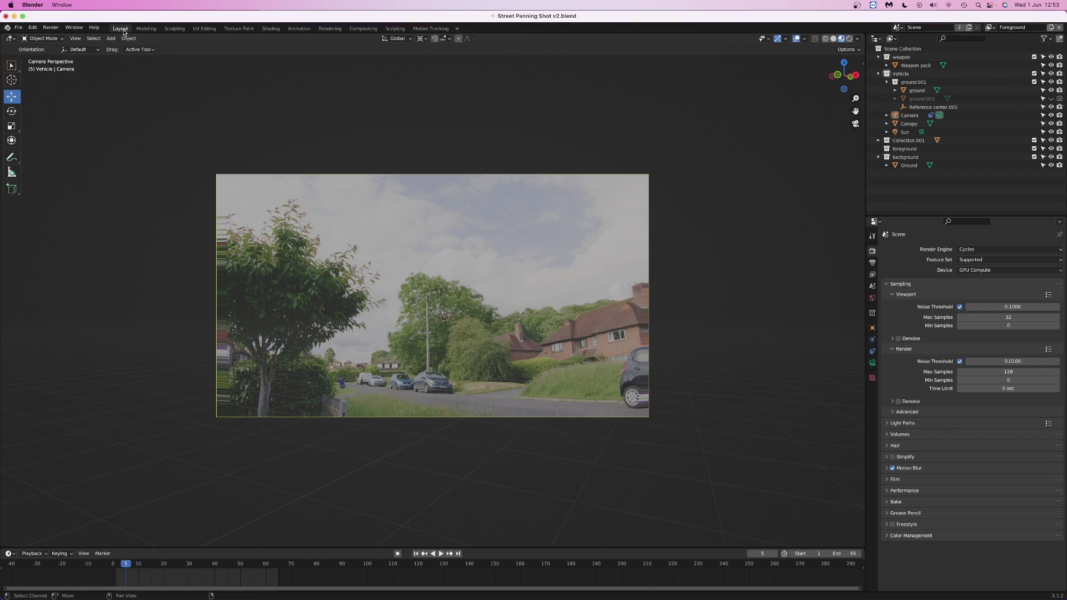
Show the motion tracking markers in the Layout workspace's viewport at size 0.05 and play the clip.
{"action": "left_click", "coordinate": [804, 38]}
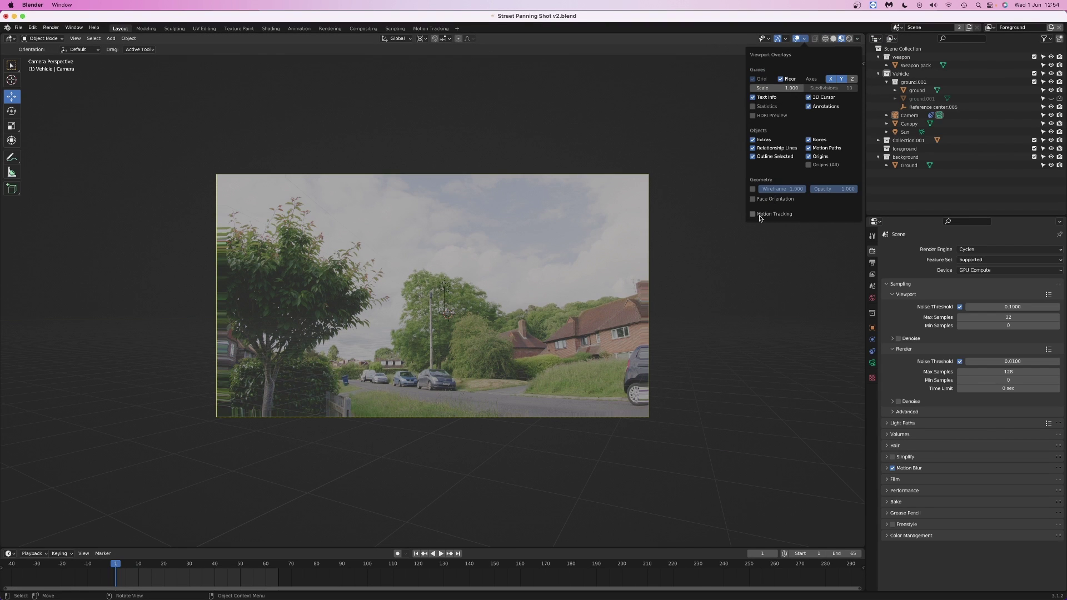
{"action": "left_click", "coordinate": [839, 242]}
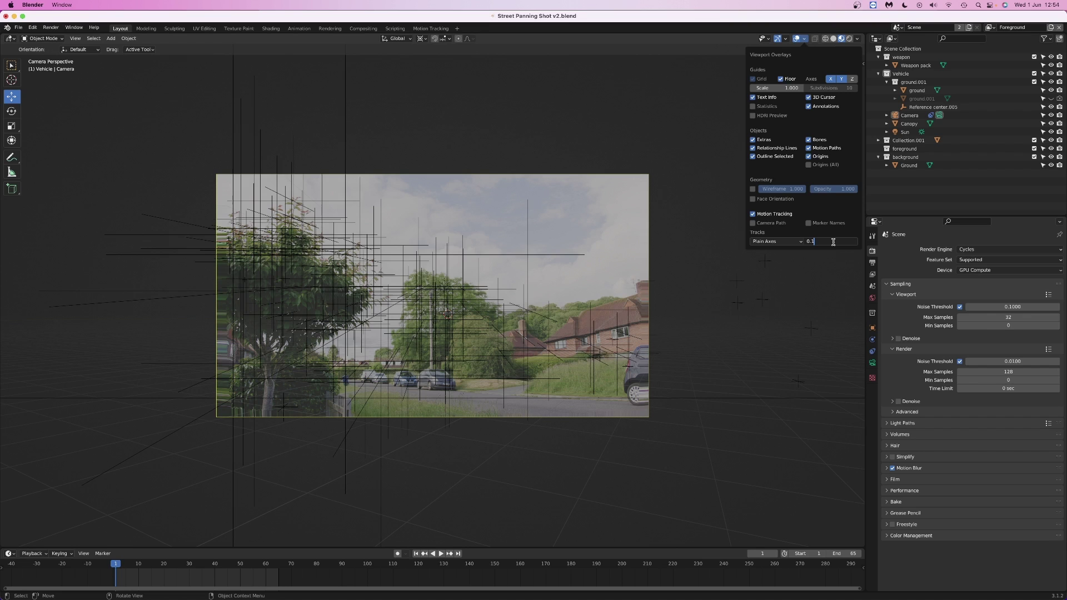
{"action": "type", "text": "0.05"}
{"action": "key", "text": "Return"}
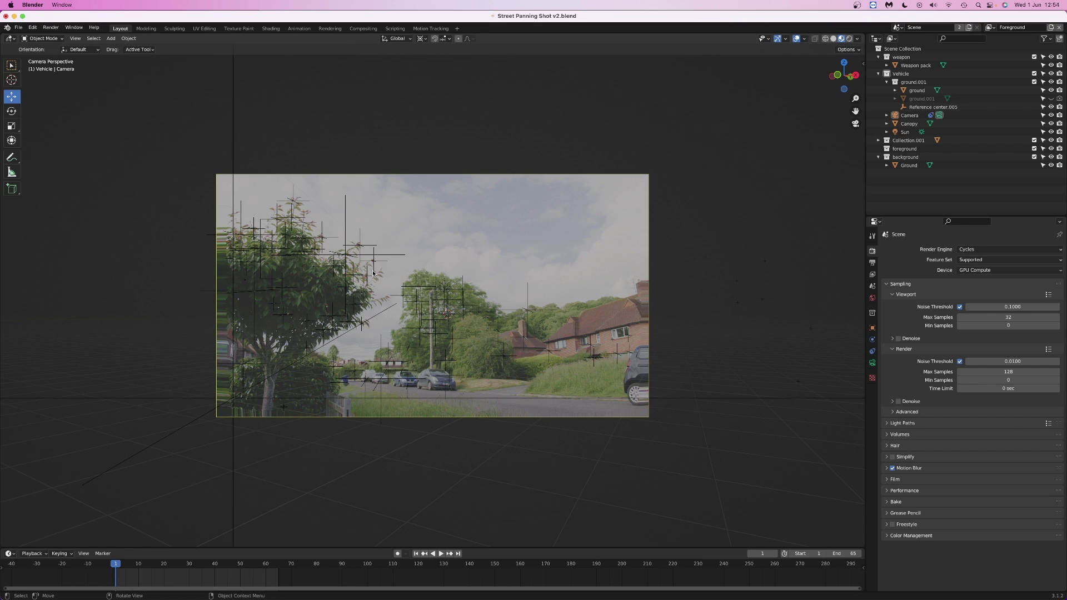
{"action": "key", "text": "space"}
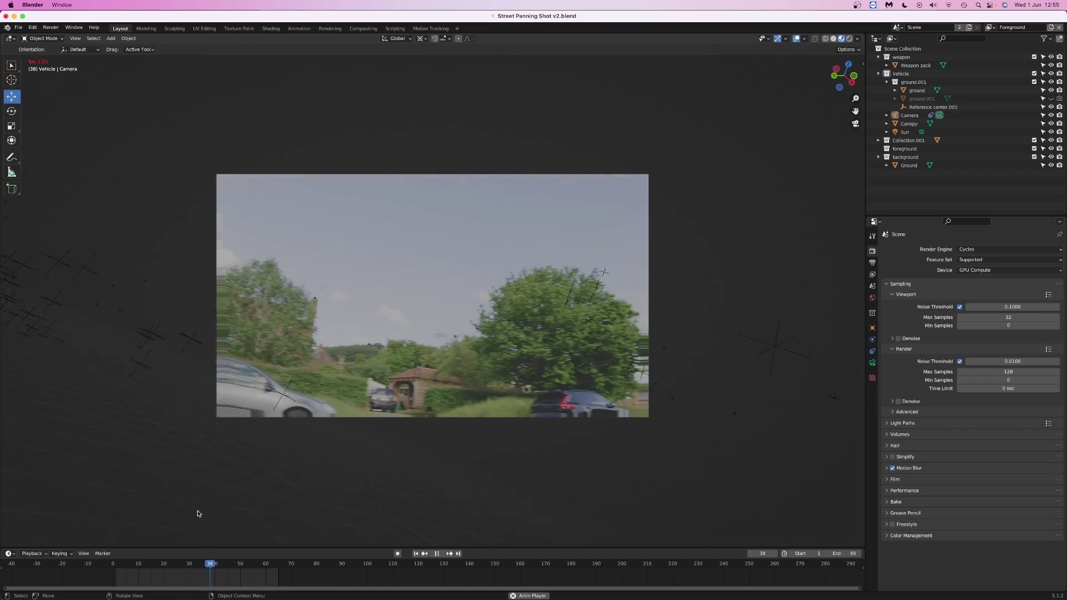
Scrub through the tracked clip and save the project as Street Panning Shot v3.blend.
{"action": "left_click_drag", "start_coordinate": [217, 566], "coordinate": [138, 567]}
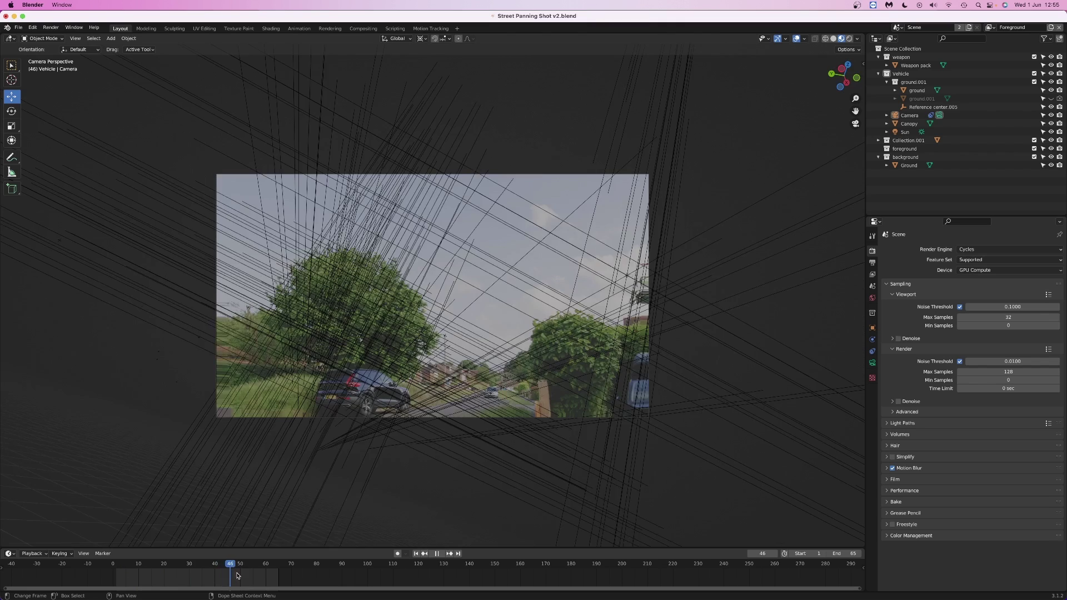
{"action": "left_click", "coordinate": [19, 27]}
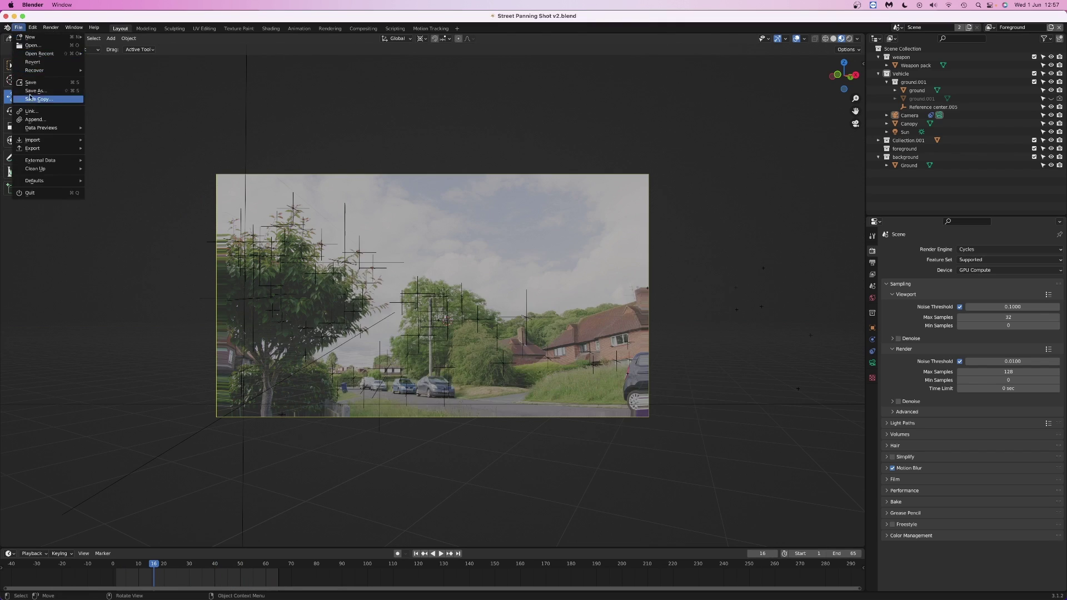
{"action": "left_click", "coordinate": [34, 91]}
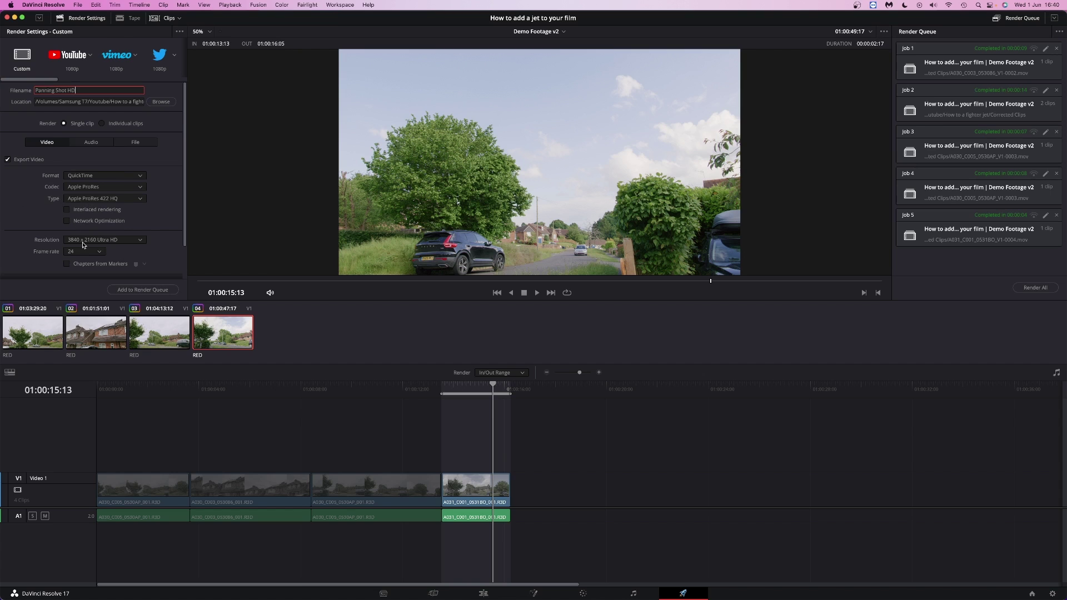
Switch to DaVinci Resolve and add the panning shot to the render queue at 1920 x 1080 HD in Apple ProRes 422 LT.
{"action": "left_click", "coordinate": [104, 240]}
{"action": "left_click", "coordinate": [86, 309]}
{"action": "left_click", "coordinate": [104, 198]}
{"action": "left_click", "coordinate": [100, 230]}
{"action": "left_click", "coordinate": [143, 291]}
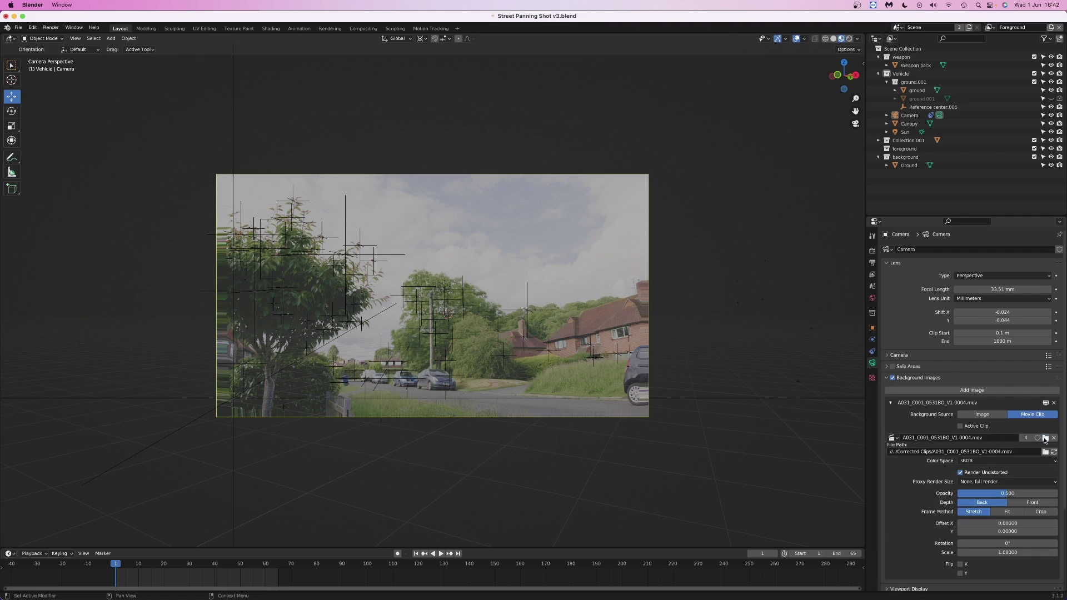
Switch to Blender, replace the camera's background movie clip with Panning Shot HD.mov and play the scene.
{"action": "left_click", "coordinate": [1045, 438]}
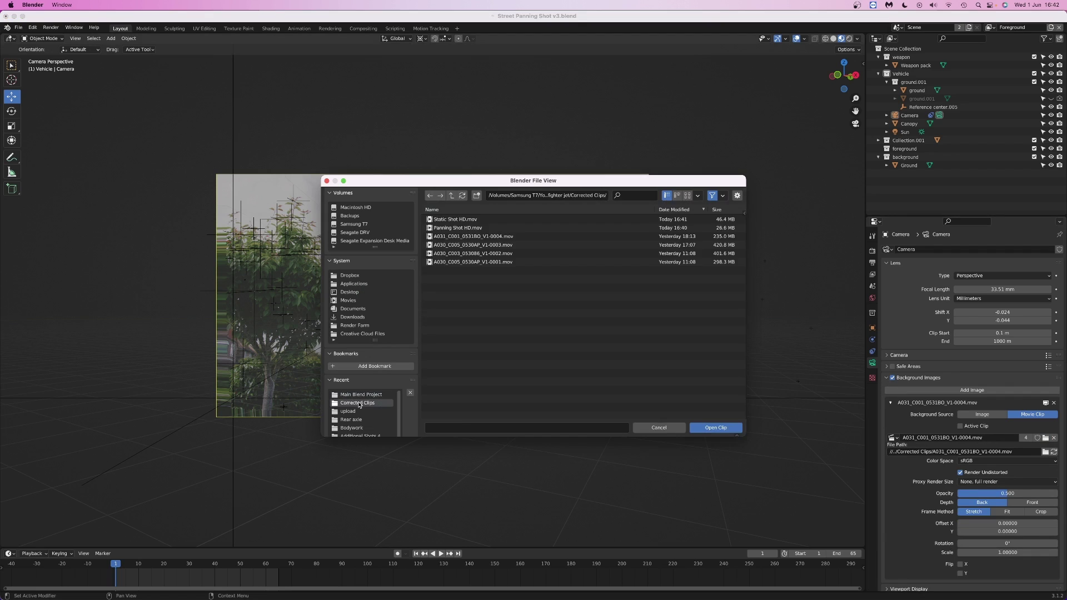
{"action": "left_click", "coordinate": [556, 228]}
{"action": "left_click", "coordinate": [716, 430]}
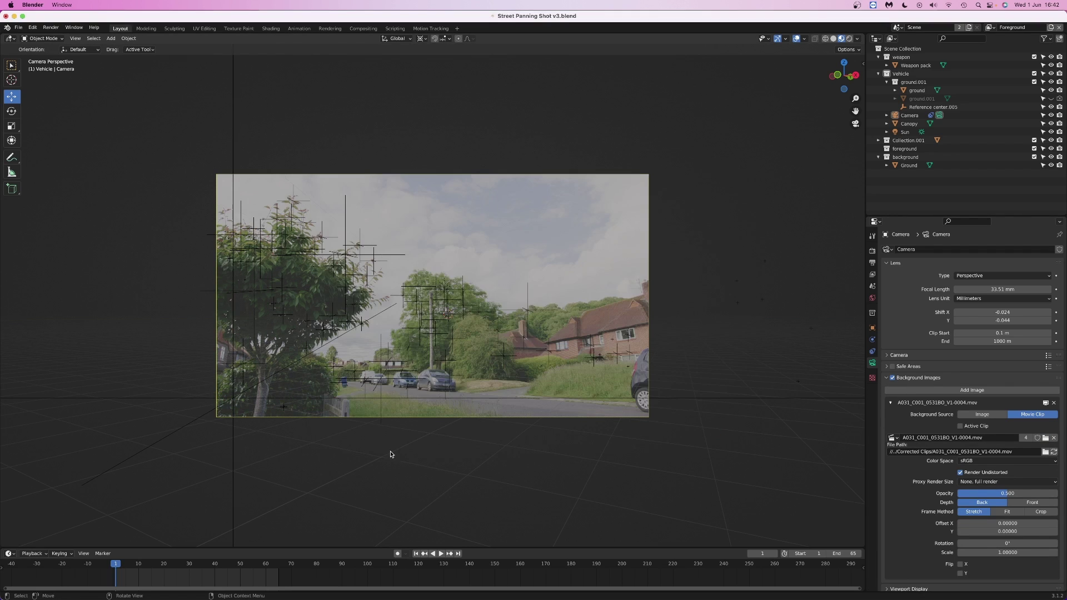
{"action": "key", "text": "space"}
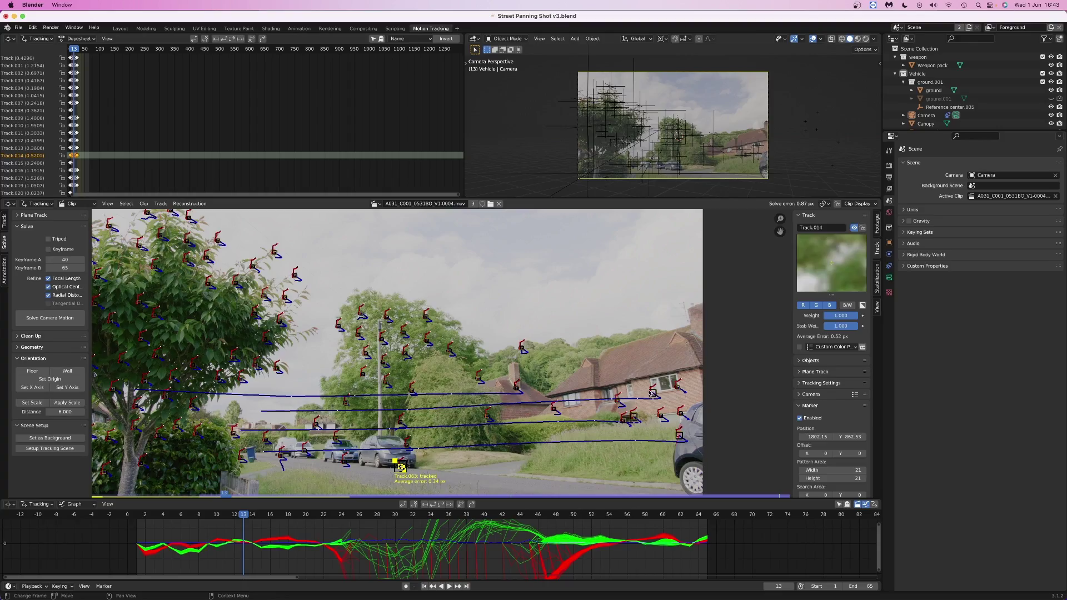
Scale the tracking solution to a distance of 2 between two tracks on the right-hand brick house's window.
{"action": "left_click", "coordinate": [654, 394]}
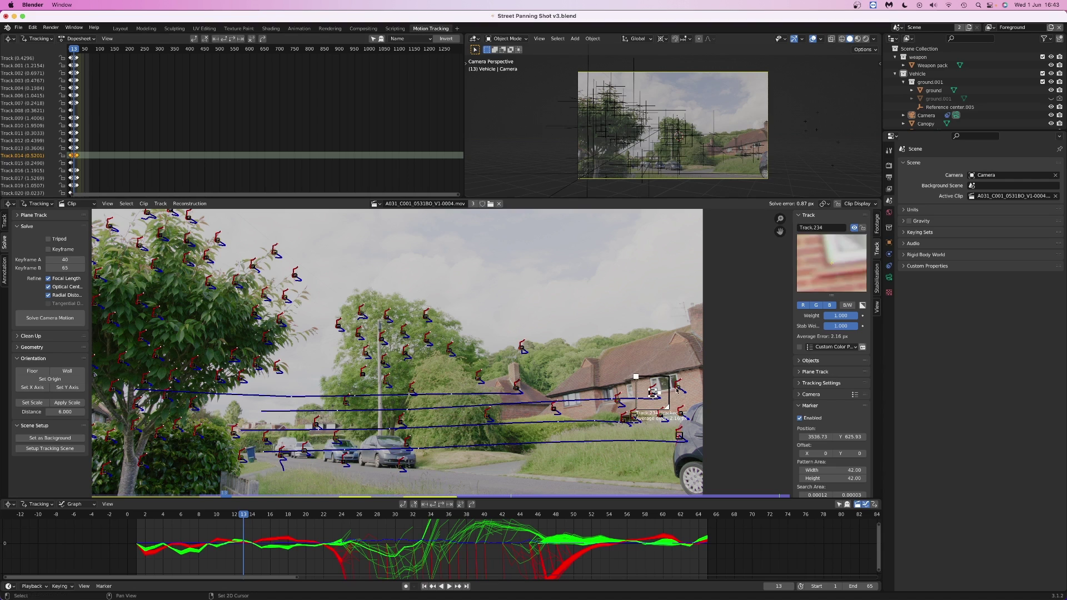
{"action": "left_click", "coordinate": [677, 389]}
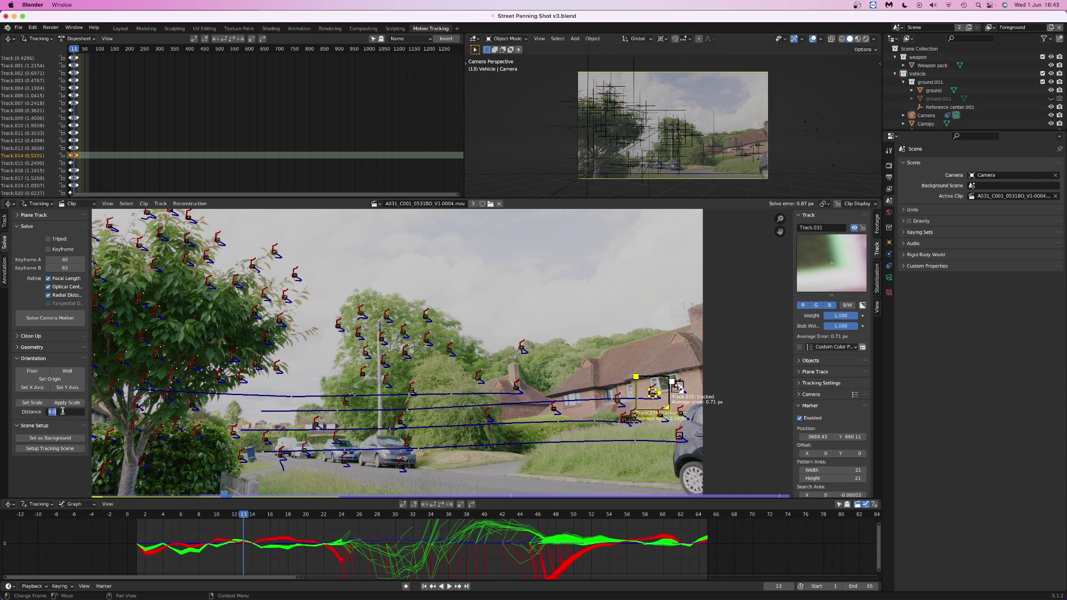
{"action": "left_click", "coordinate": [32, 404]}
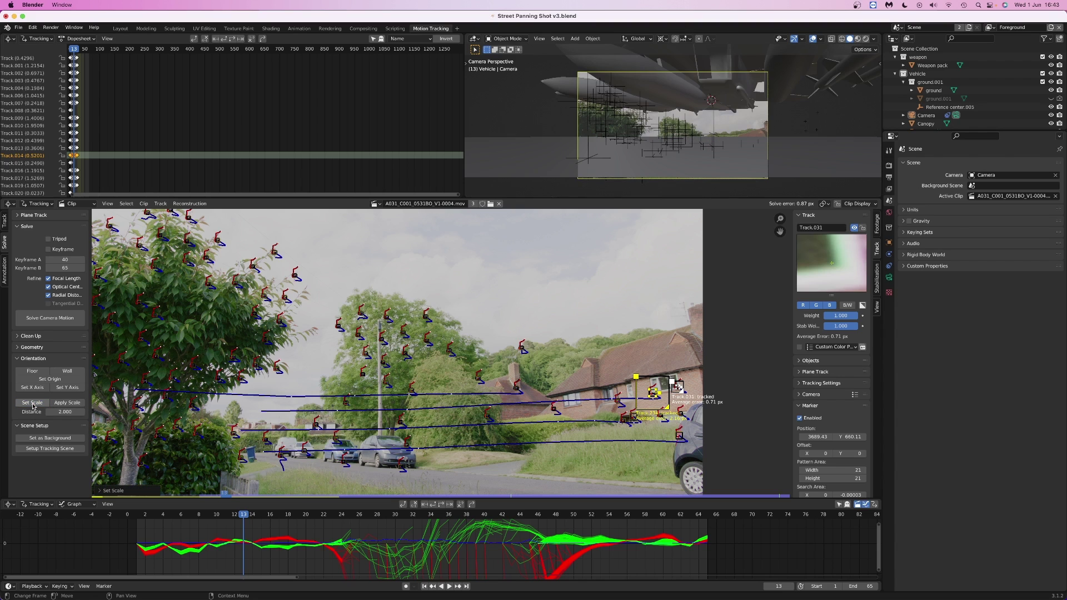
Set the camera's X location to 0 m in the Layout workspace.
{"action": "left_click", "coordinate": [120, 29]}
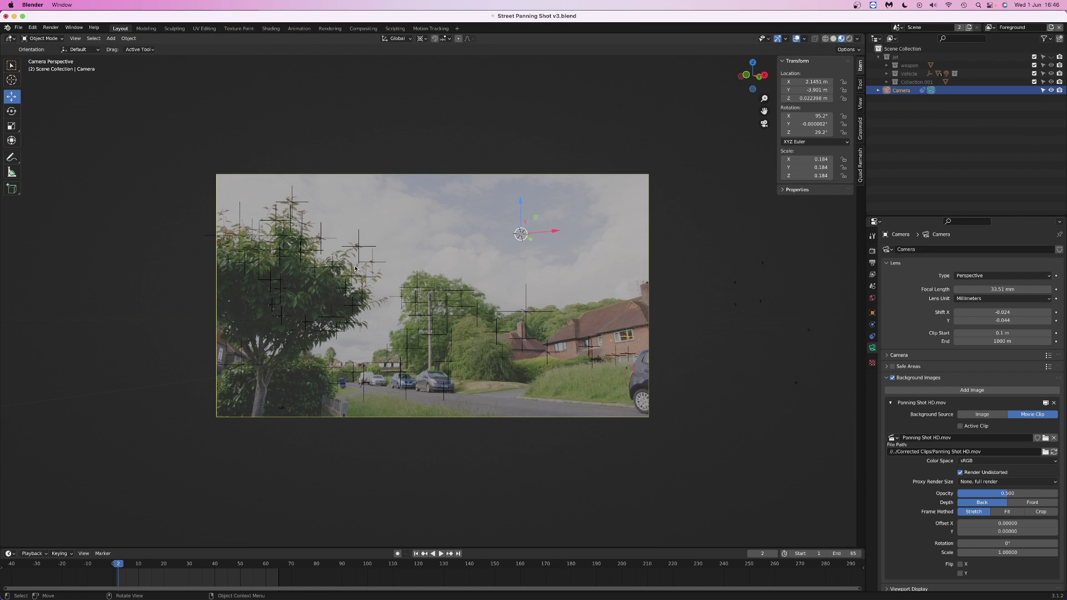
{"action": "key", "text": "s"}
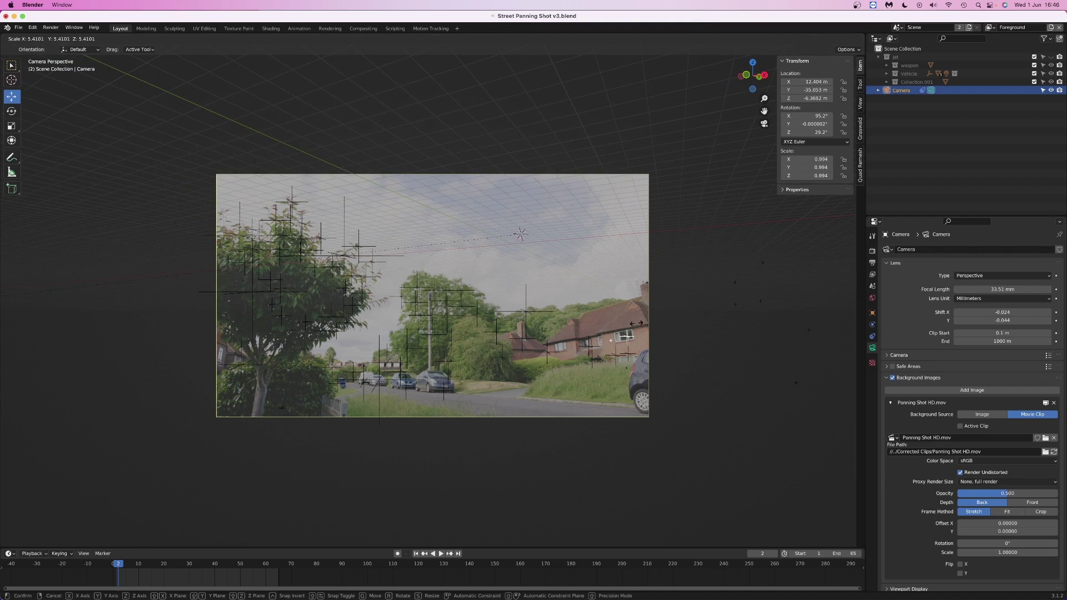
{"action": "key", "text": "Escape"}
{"action": "left_click", "coordinate": [804, 83]}
{"action": "type", "text": "0"}
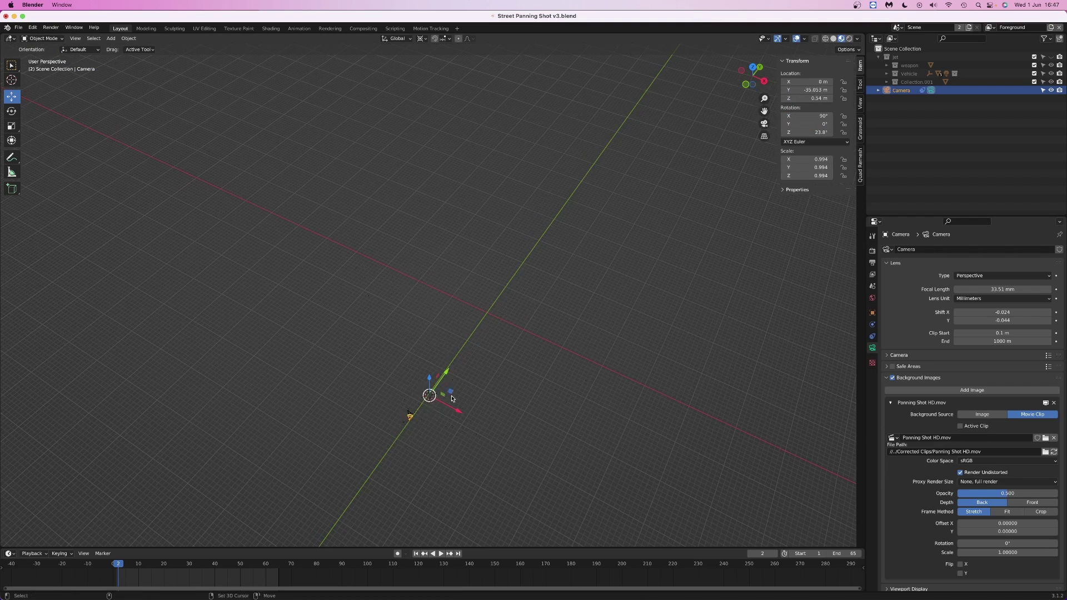
Add a mesh plane and scale it by 2 along Y and then along X to form a long road strip.
{"action": "key", "text": "shift+a"}
{"action": "left_click", "coordinate": [483, 269]}
{"action": "scroll", "coordinate": [469, 438], "scroll_direction": "up", "scroll_amount": 4}
{"action": "middle_click_drag", "start_coordinate": [469, 438], "coordinate": [511, 432]}
{"action": "key", "text": "s"}
{"action": "key", "text": "y"}
{"action": "key", "text": "2"}
{"action": "key", "text": "Return"}
{"action": "middle_click_drag", "start_coordinate": [468, 497], "coordinate": [505, 312]}
{"action": "key", "text": "s"}
{"action": "key", "text": "x"}
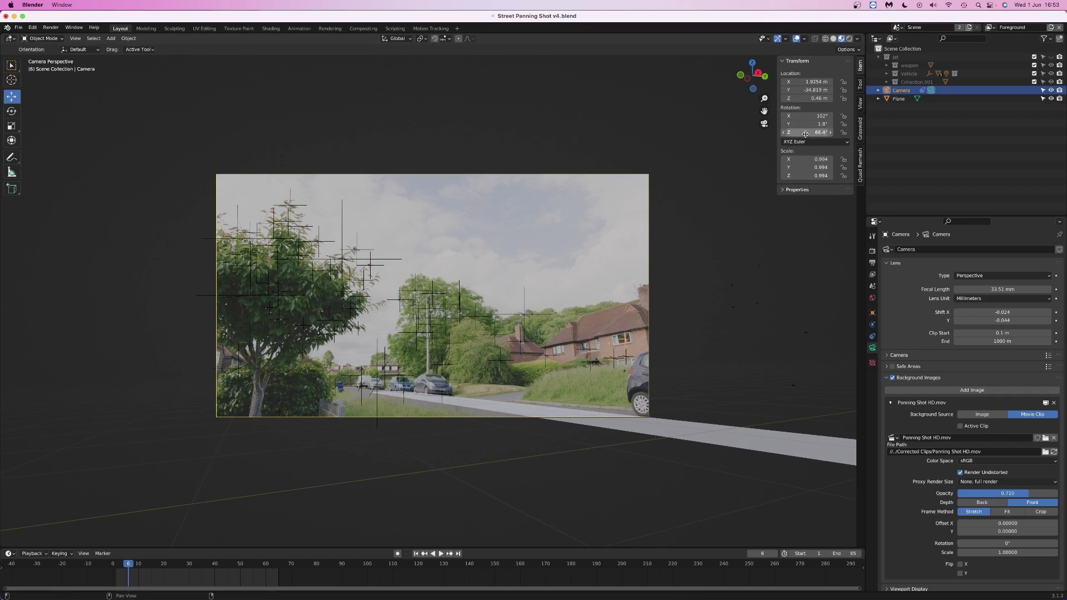
Set the camera's X rotation to about 101° and show the background clip in front with raised opacity.
{"action": "left_click_drag", "start_coordinate": [807, 117], "coordinate": [802, 117]}
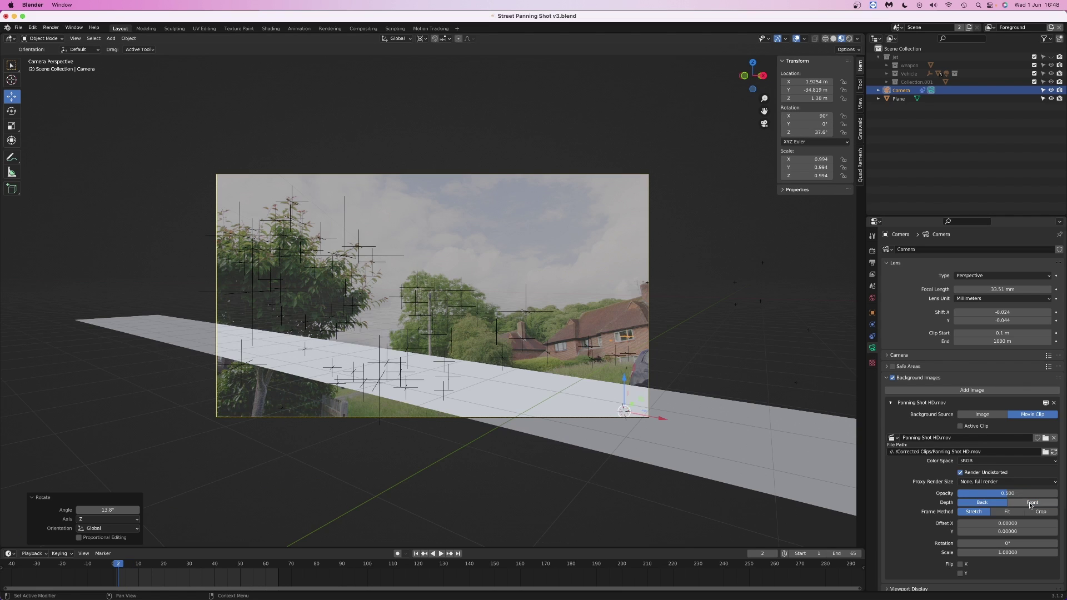
{"action": "left_click", "coordinate": [1031, 503]}
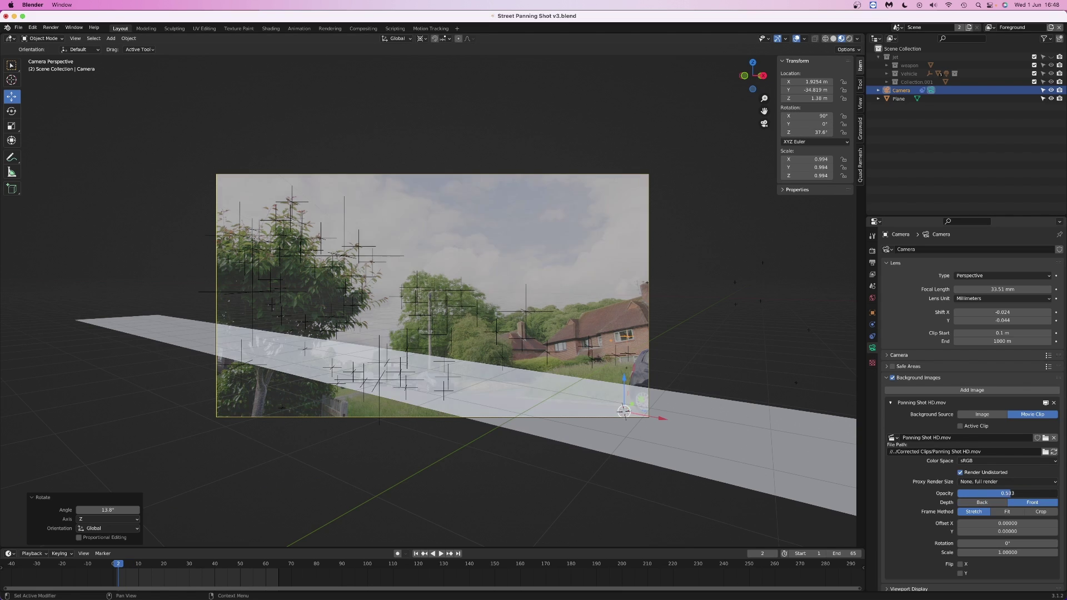
{"action": "left_click_drag", "start_coordinate": [1007, 493], "coordinate": [1009, 493]}
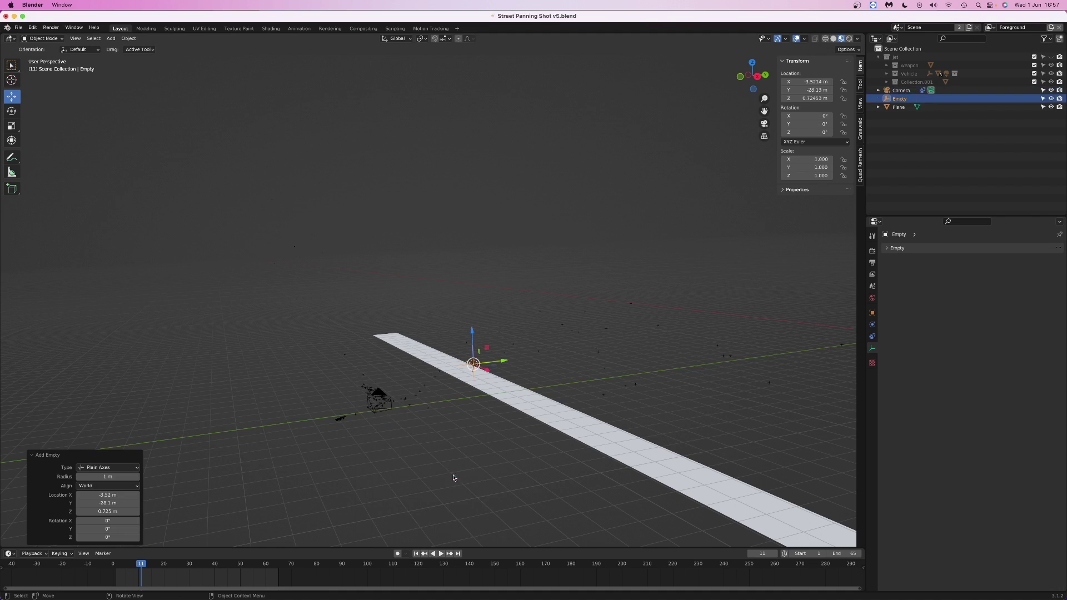
Move the empty onto the camera's position at about X 1.92 m, Y -34.82 m, Z 0.46 m.
{"action": "key", "text": "KP_7"}
{"action": "key", "text": "g"}
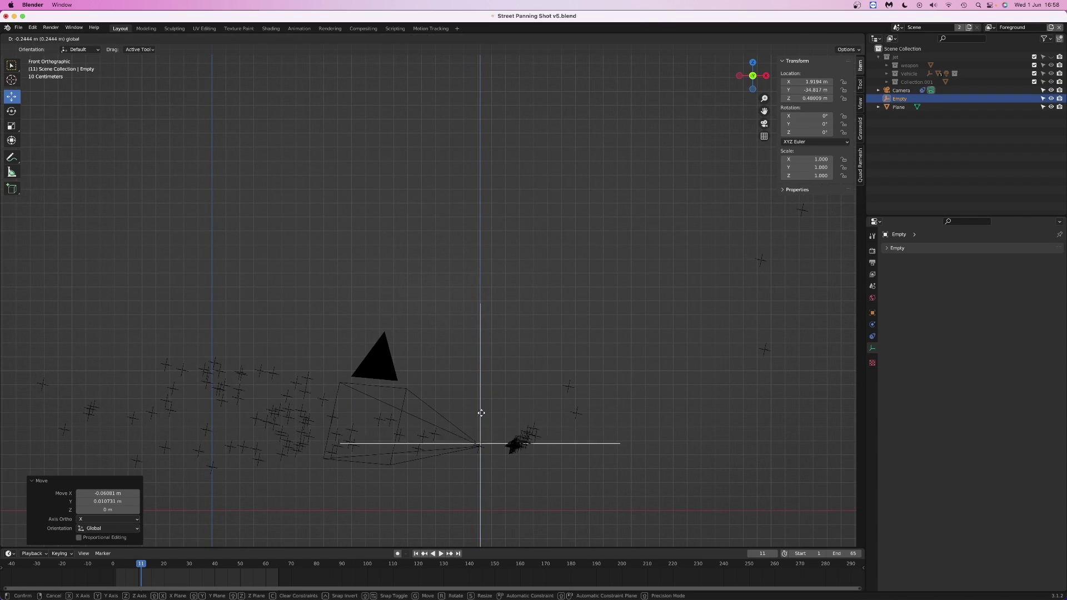
{"action": "left_click", "coordinate": [482, 414]}
{"action": "middle_click_drag", "start_coordinate": [481, 414], "coordinate": [411, 323]}
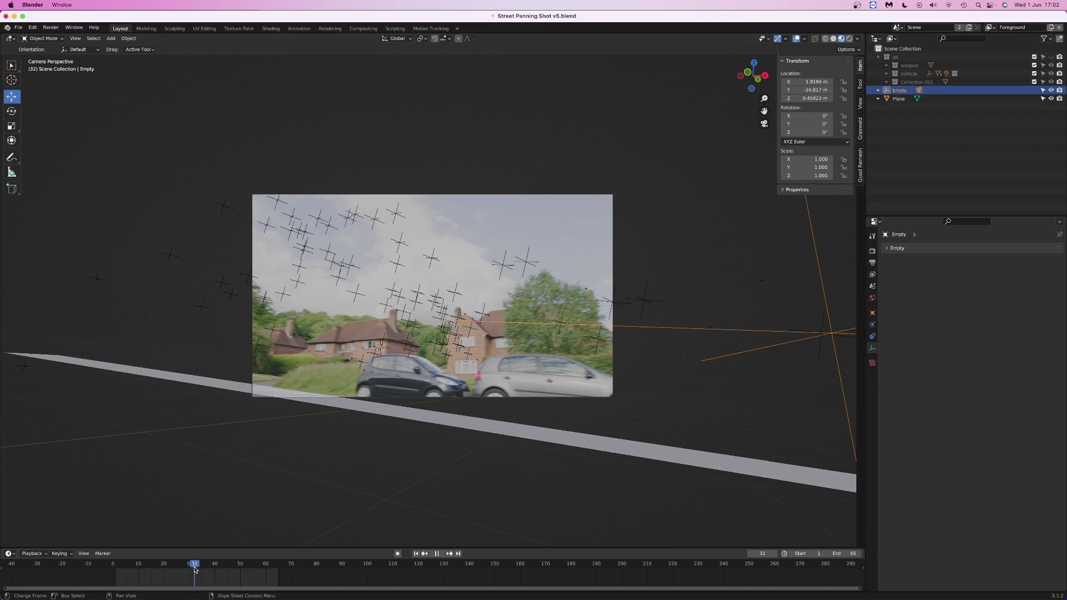
Insert a rotation keyframe on the empty at frame 31.
{"action": "left_click_drag", "start_coordinate": [194, 570], "coordinate": [192, 570]}
{"action": "key", "text": "i"}
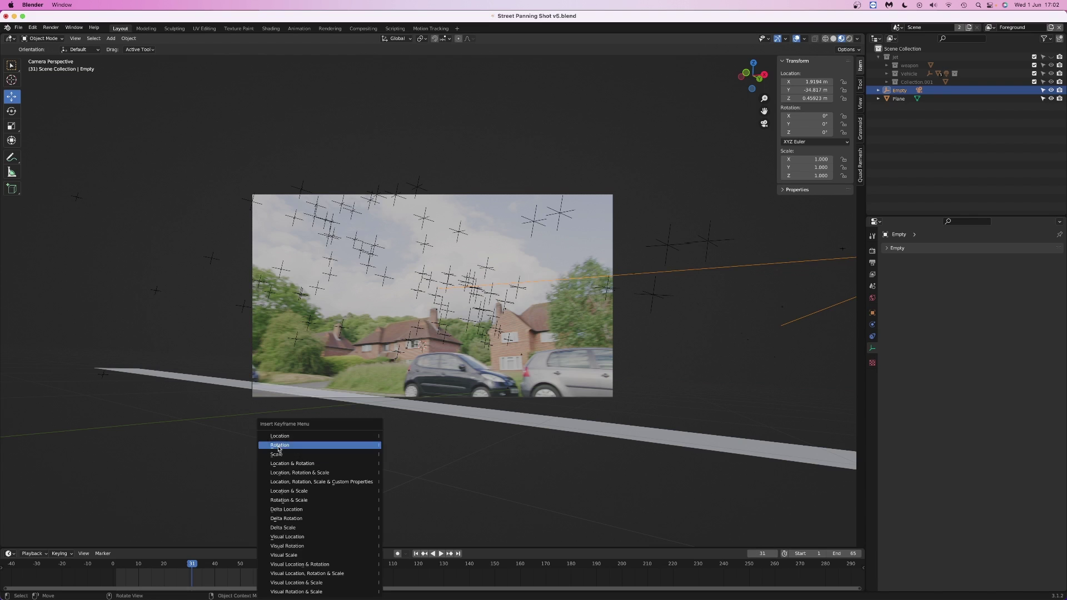
{"action": "left_click", "coordinate": [301, 449]}
Rotate the empty at frame 44, freely and about X and Y, to bring the strip up towards the road.
{"action": "key", "text": "space"}
{"action": "key", "text": "r"}
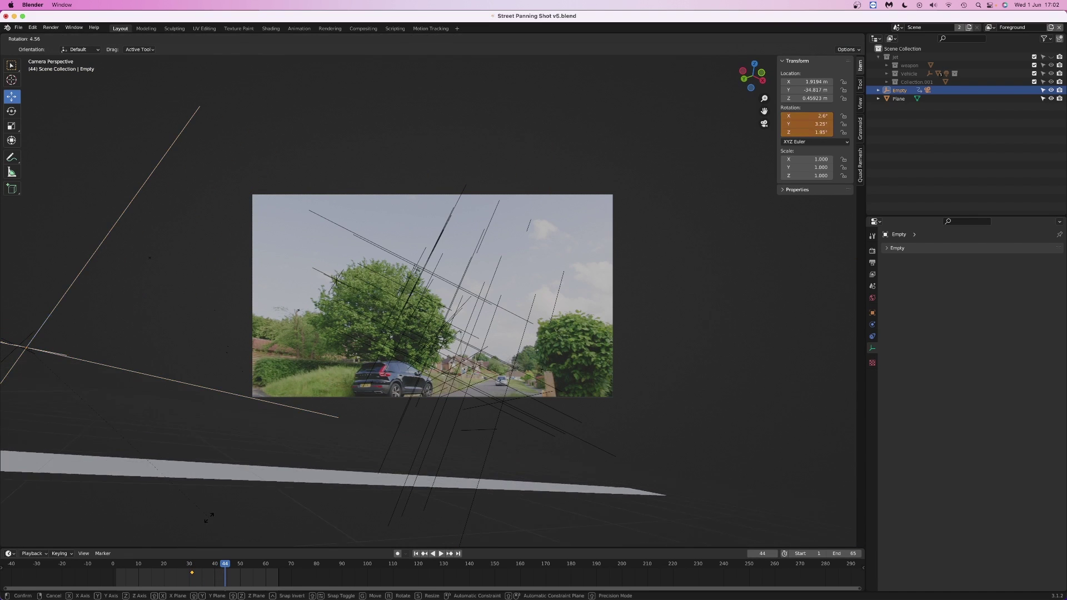
{"action": "left_click", "coordinate": [193, 324]}
{"action": "key", "text": "r"}
{"action": "key", "text": "x"}
{"action": "left_click", "coordinate": [185, 270]}
{"action": "key", "text": "r"}
{"action": "key", "text": "y"}
{"action": "left_click", "coordinate": [164, 410]}
Fine-tune the empty's rotation to about X -4°, Y 13.5°, Z 3.5° and keyframe it at frame 44.
{"action": "key", "text": "r"}
{"action": "key", "text": "x"}
{"action": "key", "text": "Return"}
{"action": "key", "text": "r"}
{"action": "key", "text": "y"}
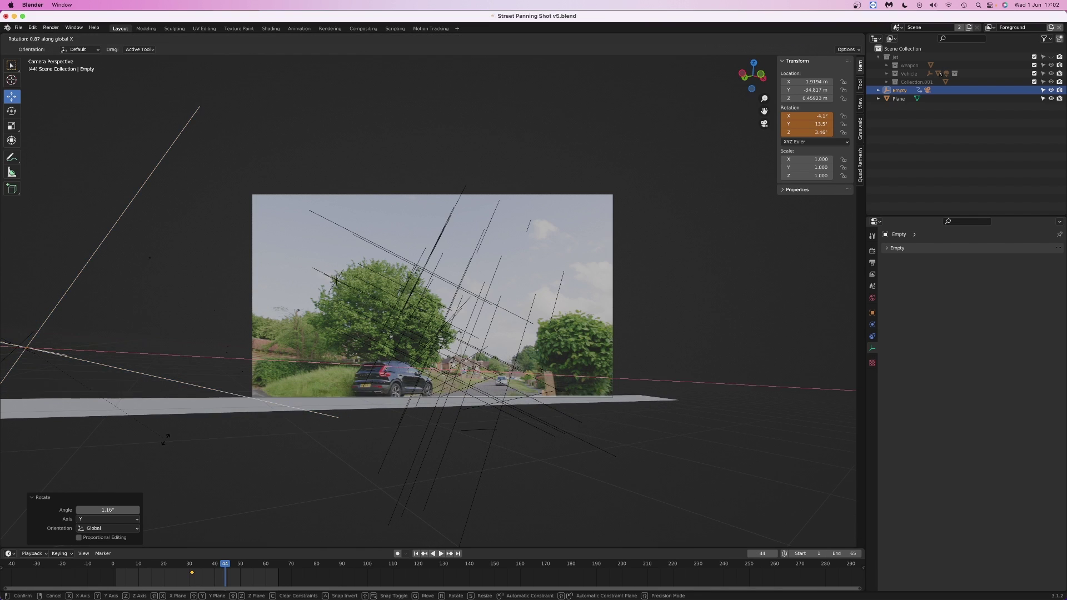
{"action": "key", "text": "Return"}
{"action": "key", "text": "i"}
{"action": "left_click", "coordinate": [148, 419]}
Play the clip and step back to frame 30 to check the strip's alignment with the road.
{"action": "key", "text": "space"}
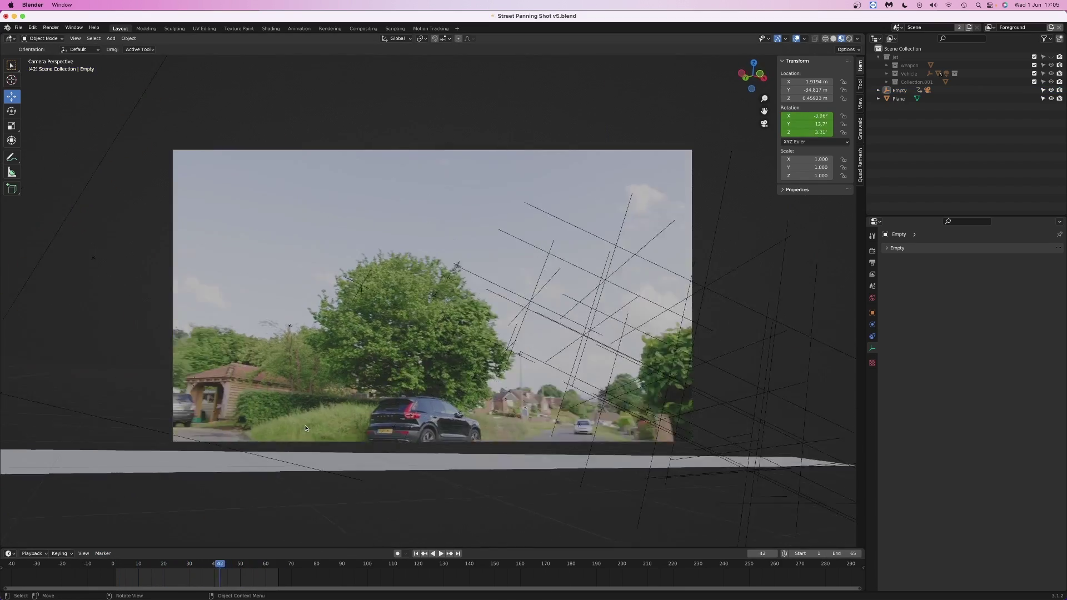
{"action": "key", "text": "Left"}
{"action": "key", "text": "Left"}
{"action": "key", "text": "Left"}
{"action": "key", "text": "Left"}
{"action": "key", "text": "Left"}
{"action": "key", "text": "Left"}
{"action": "key", "text": "Left"}
{"action": "key", "text": "Left"}
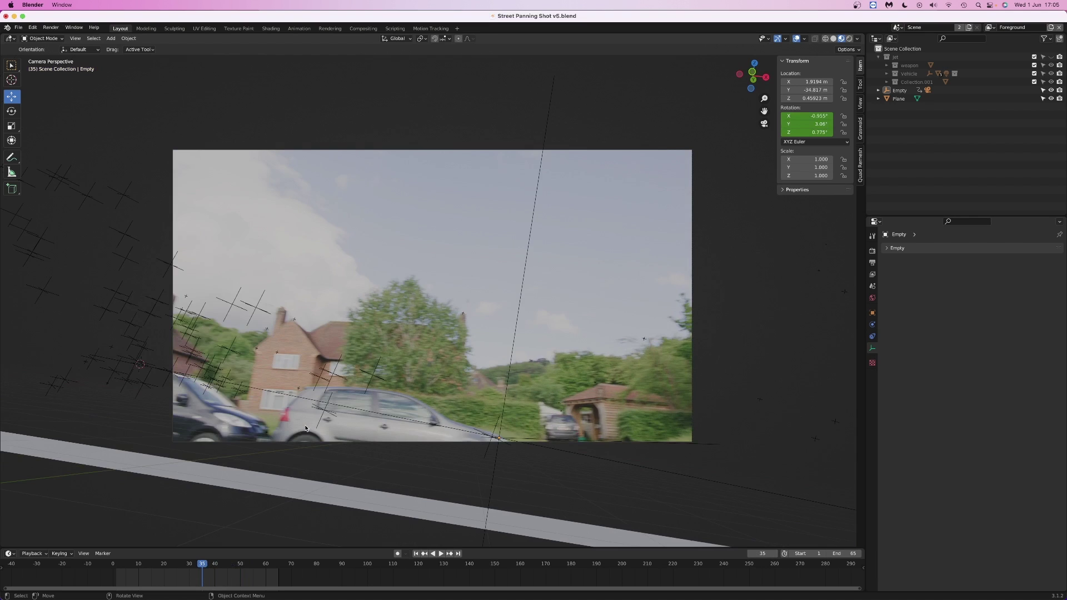
{"action": "key", "text": "Left"}
{"action": "key", "text": "Left"}
{"action": "key", "text": "Left"}
{"action": "key", "text": "Left"}
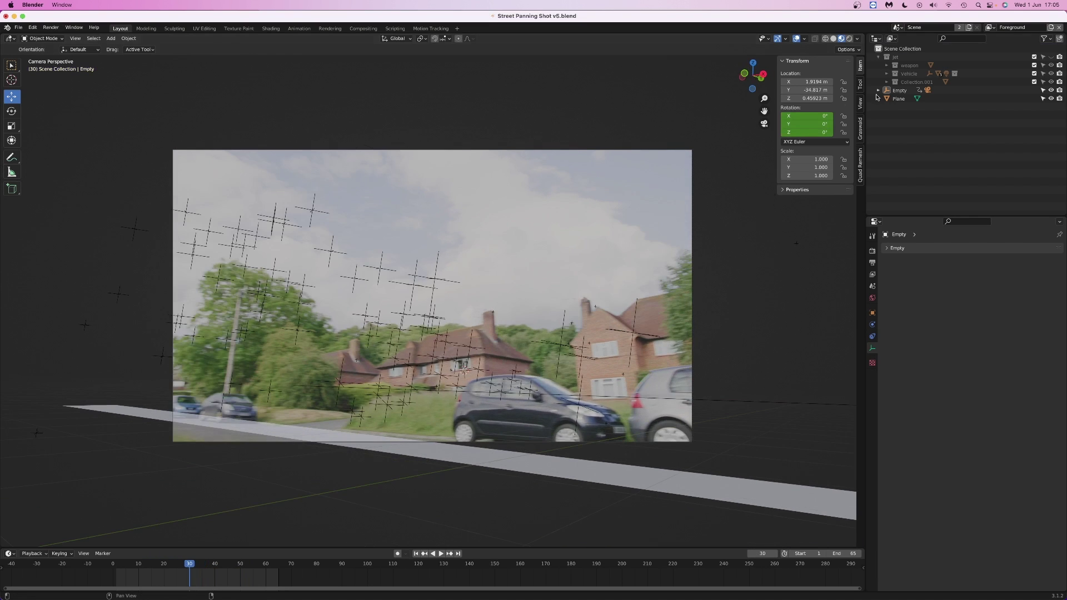
Rotate the empty at frame 36 about the X and Y axes to about X -4.2°, Y 7.1°, Z 0.9°.
{"action": "left_click", "coordinate": [900, 90]}
{"action": "left_click", "coordinate": [210, 565]}
{"action": "left_click_drag", "start_coordinate": [210, 566], "coordinate": [205, 566]}
{"action": "key", "text": "r"}
{"action": "key", "text": "y"}
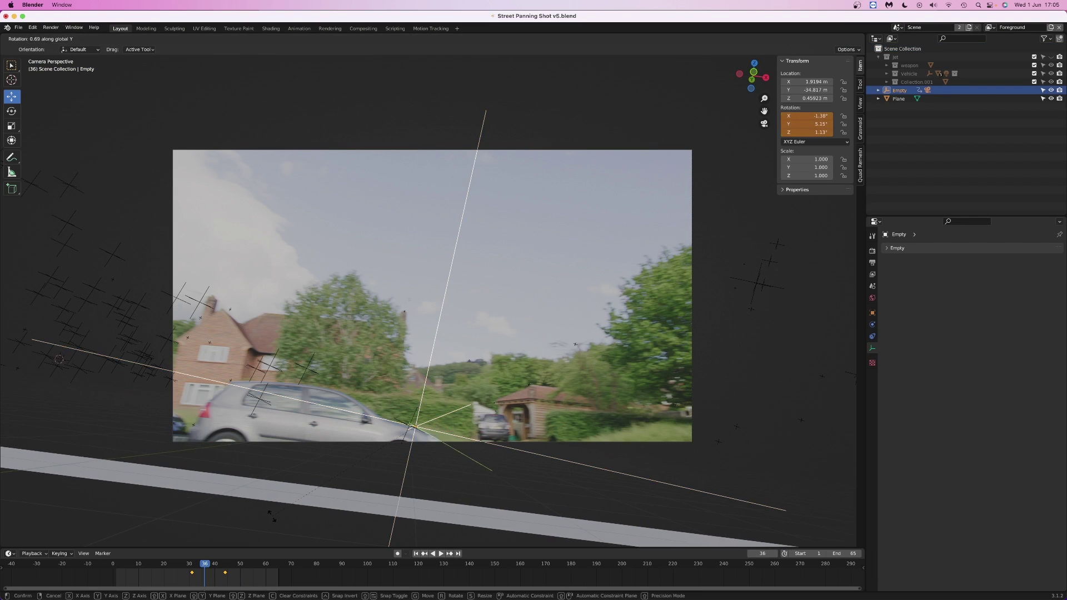
{"action": "left_click", "coordinate": [267, 526]}
{"action": "key", "text": "r"}
{"action": "key", "text": "x"}
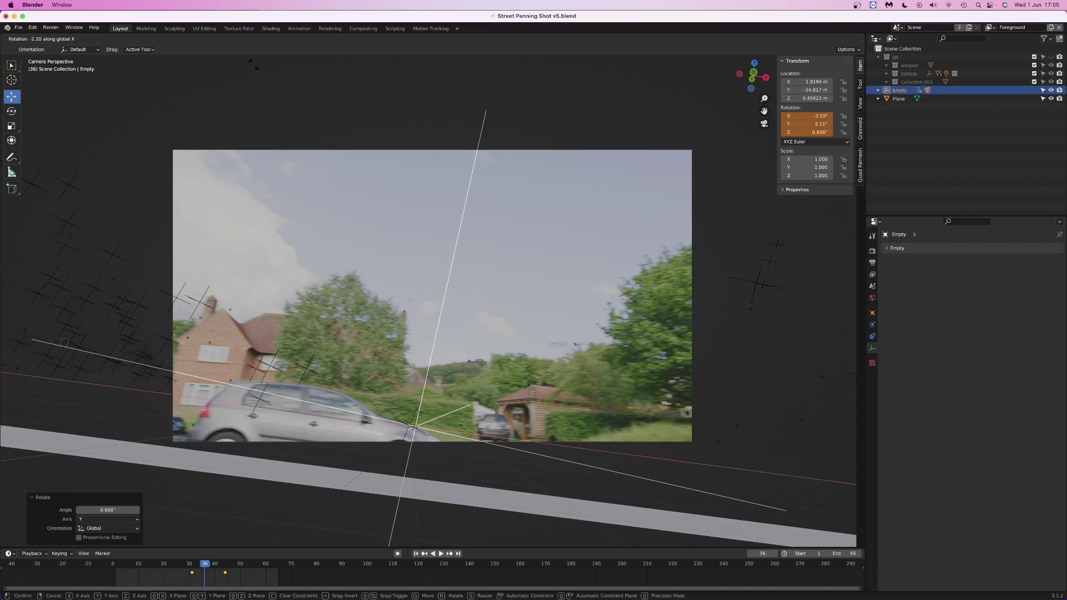
{"action": "key", "text": "y"}
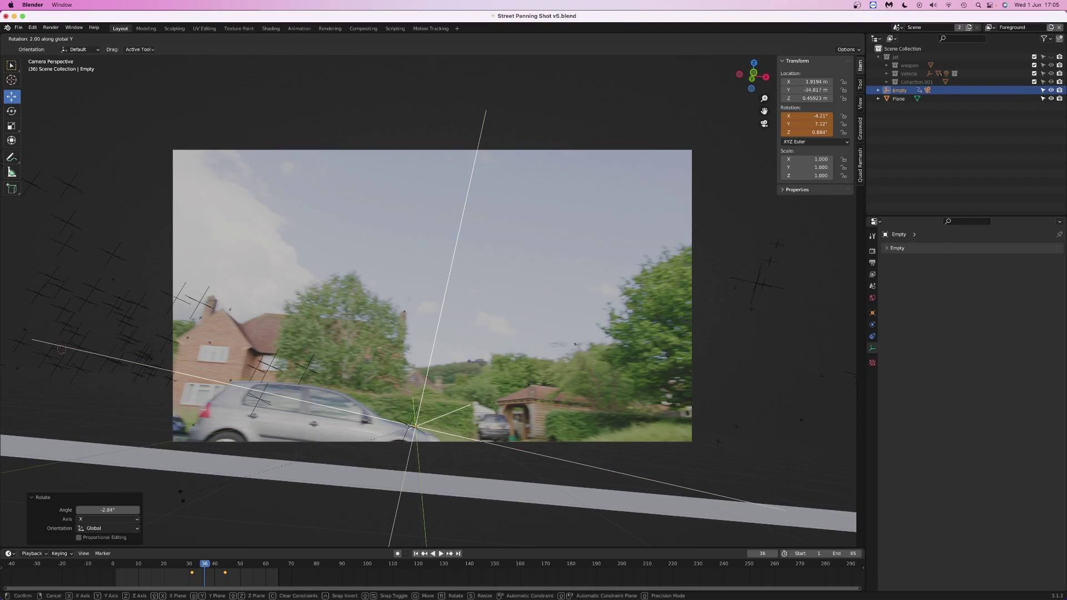
{"action": "key", "text": "Return"}
Keyframe the empty's rotation at frame 36 and play the clip from the start.
{"action": "key", "text": "i"}
{"action": "left_click", "coordinate": [306, 421]}
{"action": "key", "text": "shift+Left"}
{"action": "key", "text": "space"}
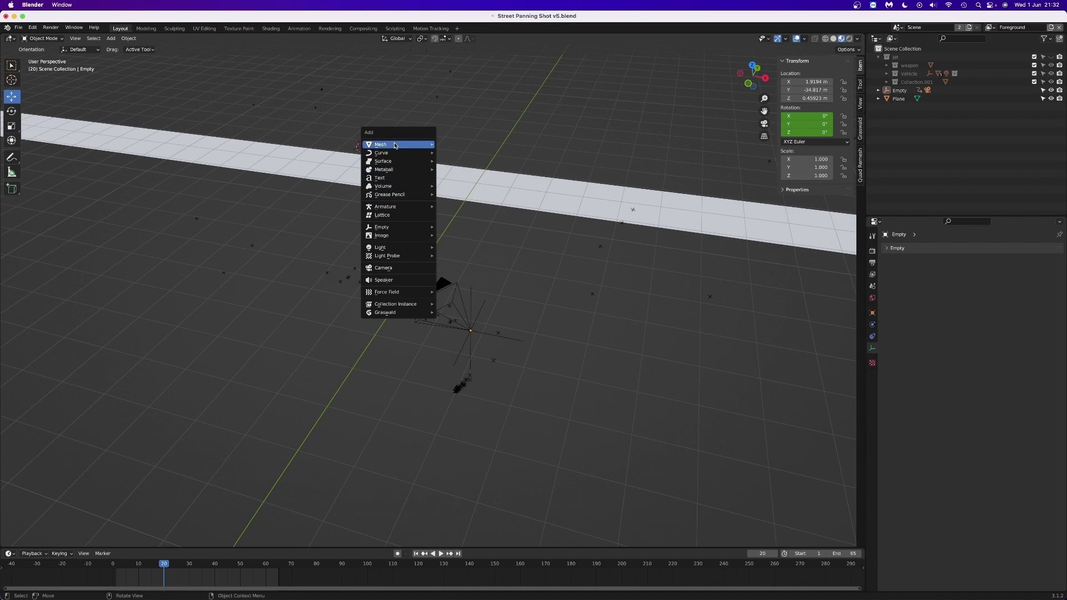
Add a NURBS path for the jet's flight and move one of its control points to start shaping it.
{"action": "mouse_move", "coordinate": [392, 153]}
{"action": "left_click", "coordinate": [464, 189]}
{"action": "key", "text": "Tab"}
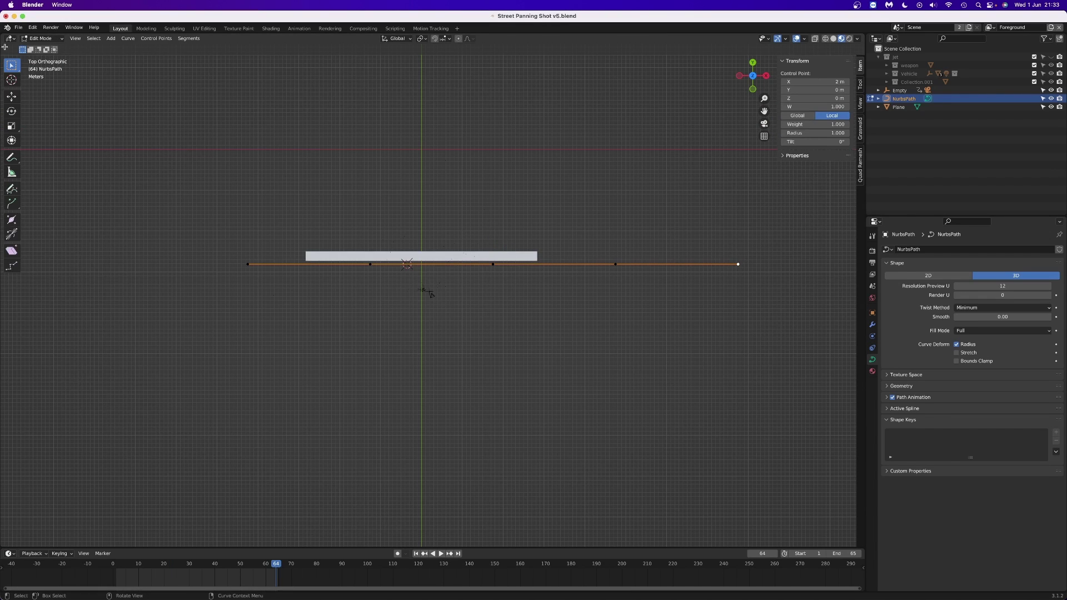
{"action": "left_click", "coordinate": [11, 97]}
{"action": "left_click_drag", "start_coordinate": [739, 231], "coordinate": [739, 79]}
Move two more control points of the flight path along Y in the top view to bend it into a curve.
{"action": "key", "text": "KP_0"}
{"action": "key", "text": "KP_7"}
{"action": "left_click", "coordinate": [615, 264]}
{"action": "left_click", "coordinate": [493, 264]}
{"action": "left_click_drag", "start_coordinate": [493, 234], "coordinate": [493, 201]}
{"action": "left_click", "coordinate": [614, 264]}
{"action": "left_click_drag", "start_coordinate": [615, 236], "coordinate": [614, 203]}
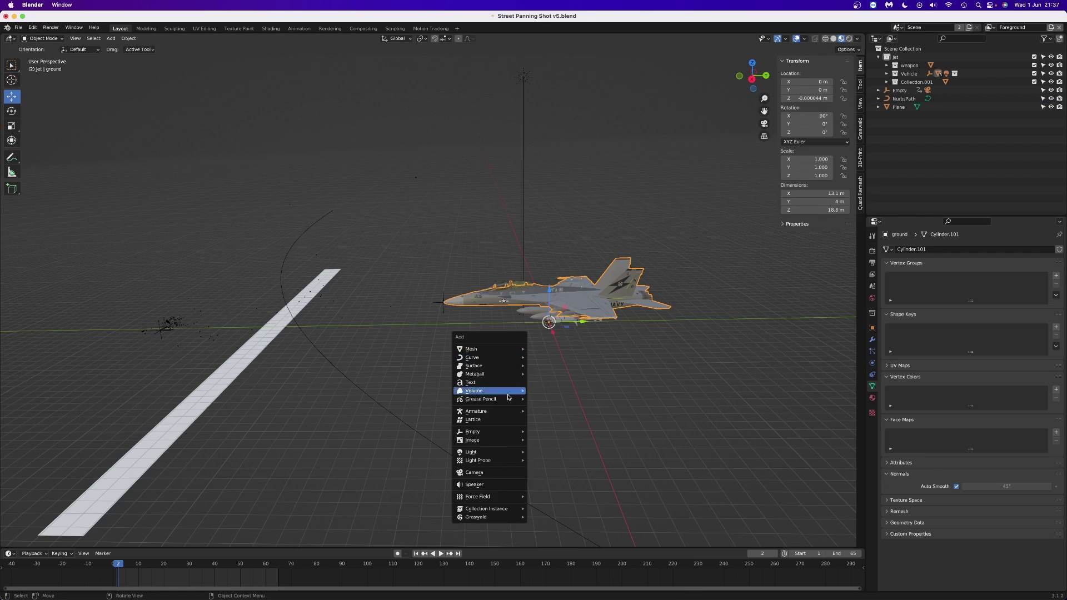
Add an empty at the jet and scale it by about 11.9.
{"action": "mouse_move", "coordinate": [489, 432]}
{"action": "left_click", "coordinate": [559, 432]}
{"action": "key", "text": "s"}
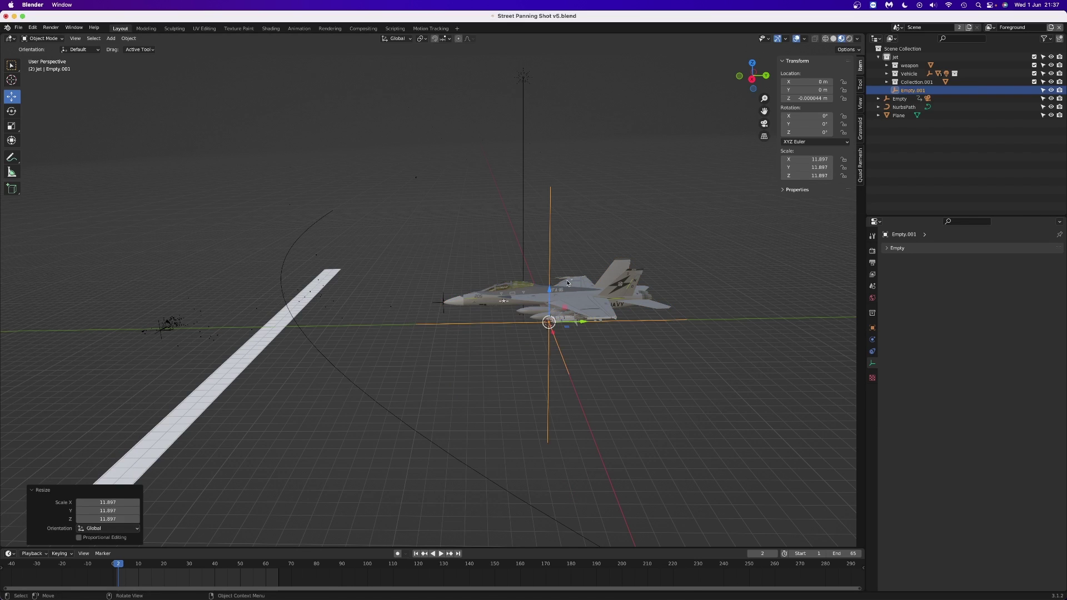
Raise the jet's empty to about Z 2 m and parent all the jet's parts to it with Keep Transform.
{"action": "left_click", "coordinate": [550, 288]}
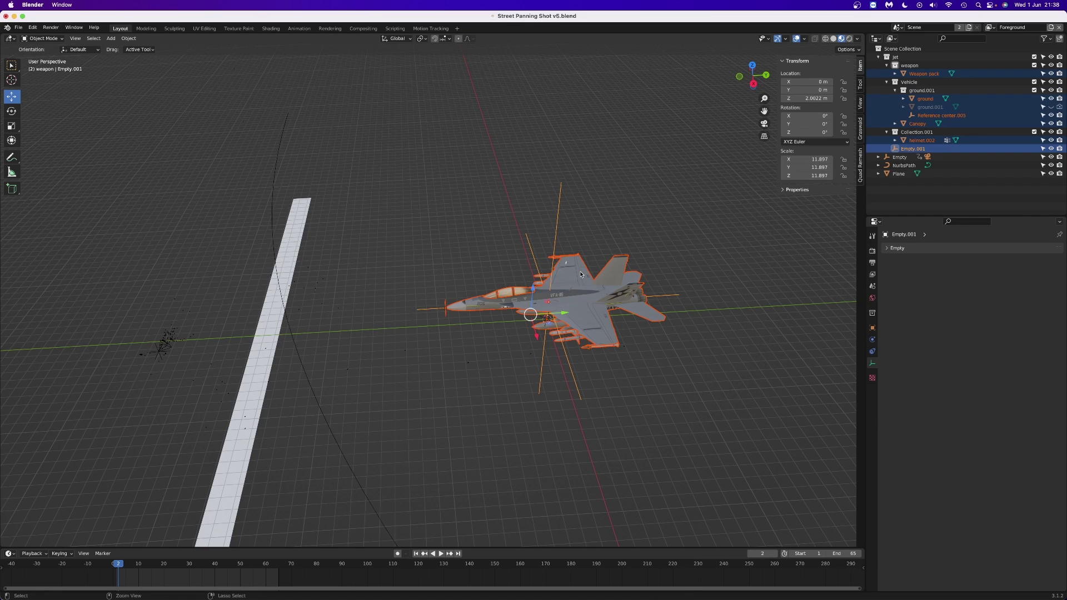
{"action": "key", "text": "ctrl+p"}
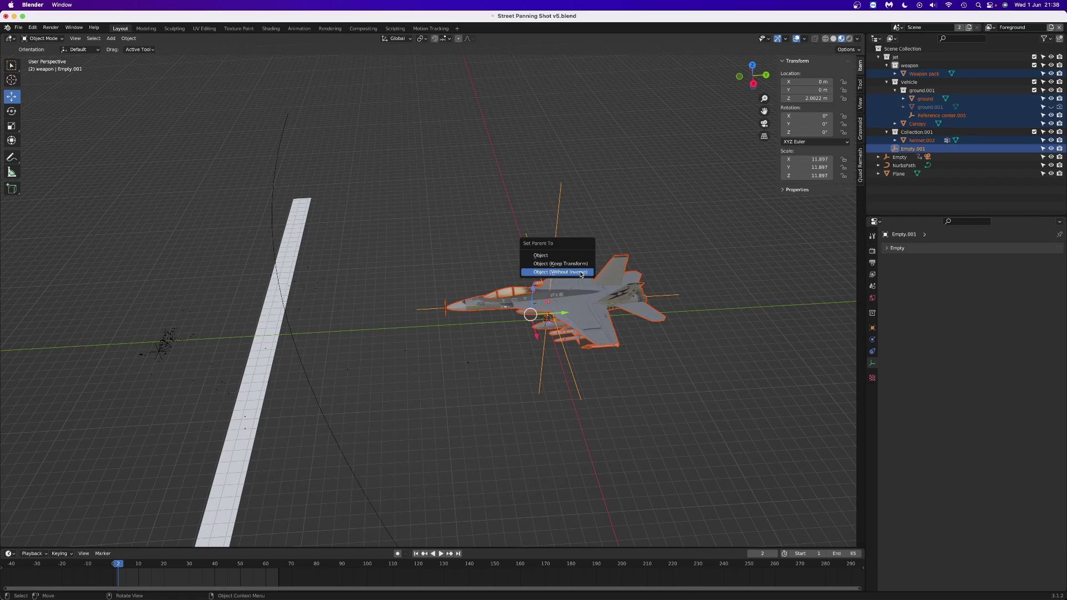
{"action": "left_click", "coordinate": [574, 264]}
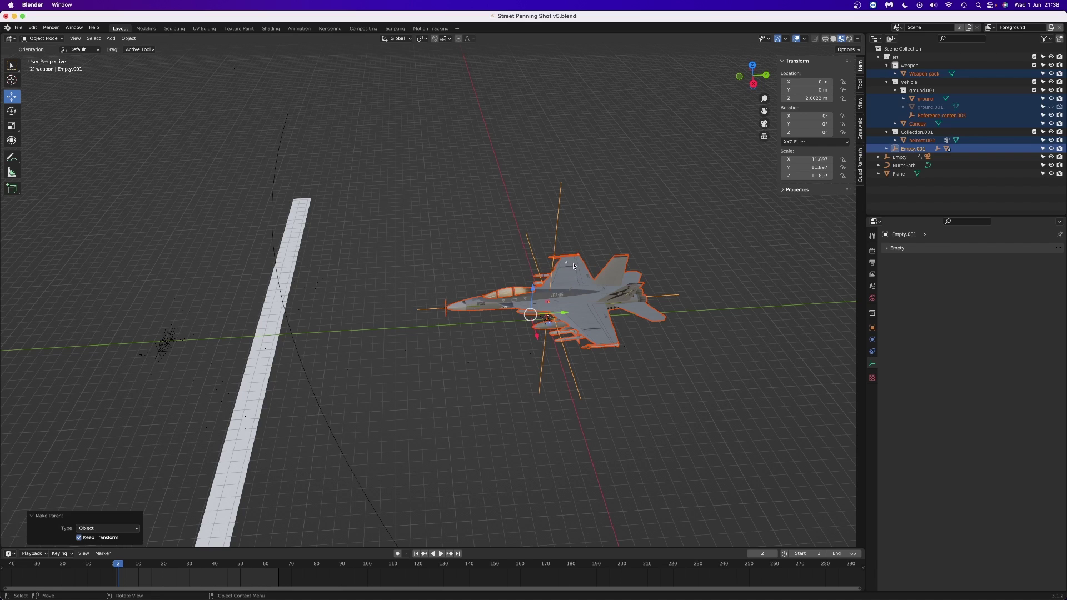
Give the Jet Empty a Follow Path constraint targeting NurbsPath.
{"action": "left_click", "coordinate": [903, 74]}
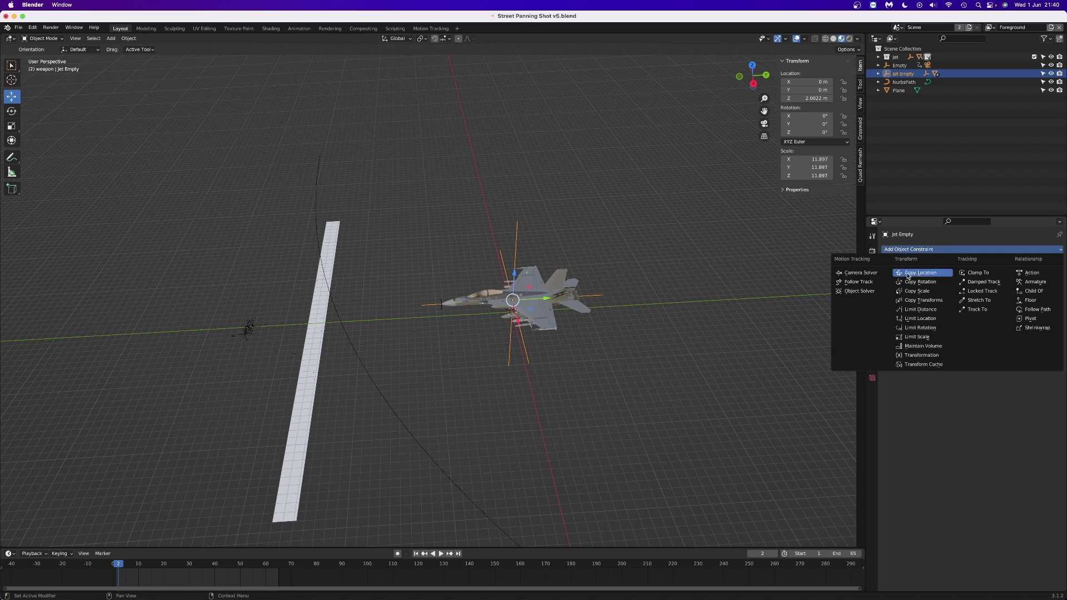
{"action": "left_click", "coordinate": [1025, 309]}
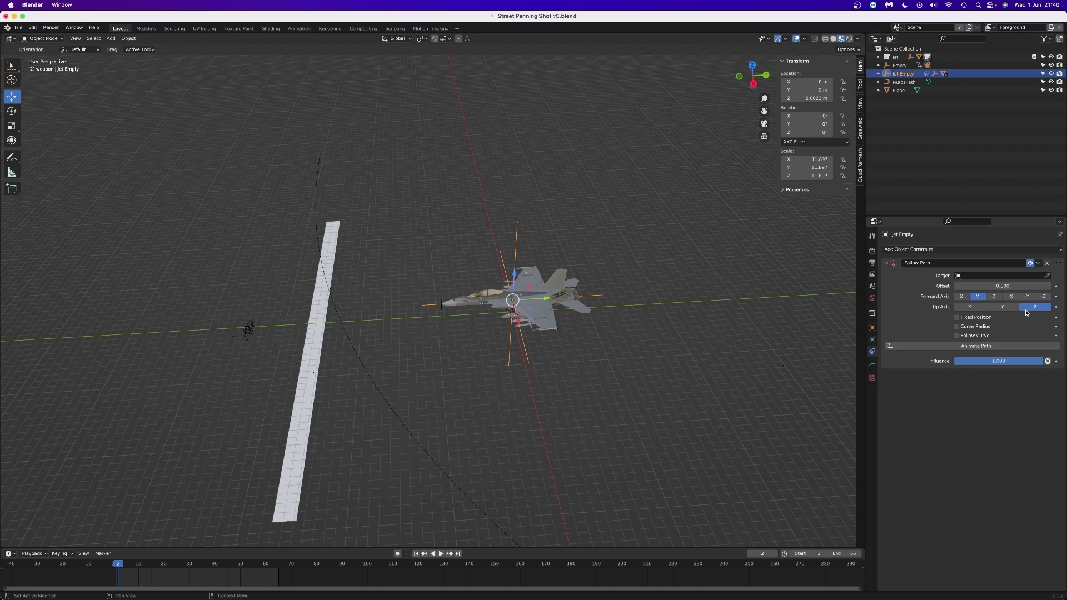
{"action": "left_click", "coordinate": [1018, 274]}
{"action": "left_click", "coordinate": [1001, 287]}
{"action": "scroll", "coordinate": [533, 298], "scroll_direction": "down", "scroll_amount": 4}
{"action": "scroll", "coordinate": [535, 301], "scroll_direction": "up", "scroll_amount": 1}
{"action": "middle_click_drag", "start_coordinate": [535, 301], "coordinate": [659, 150]}
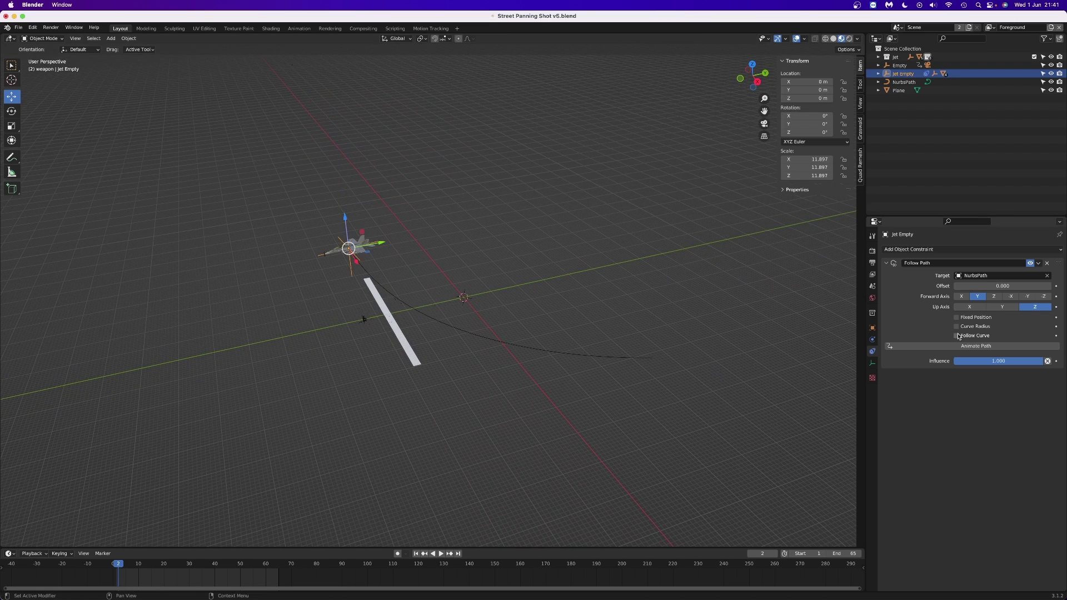
Turn on Follow Curve for the constraint and rotate the Jet Empty 180° about Z.
{"action": "middle_click_drag", "start_coordinate": [474, 278], "coordinate": [115, 347]}
{"action": "key", "text": "r"}
{"action": "key", "text": "z"}
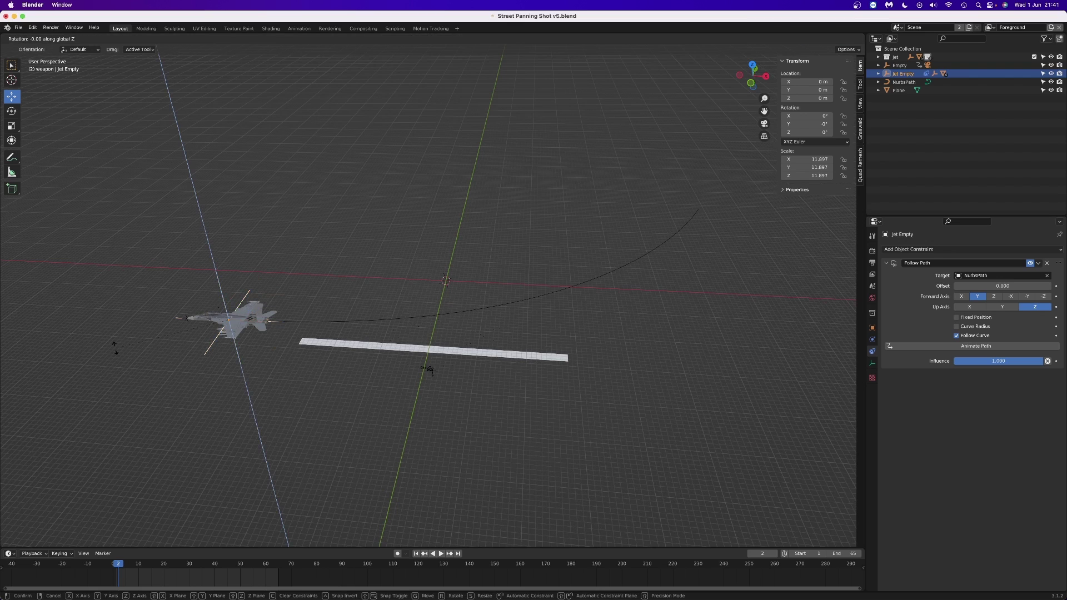
{"action": "type", "text": "180"}
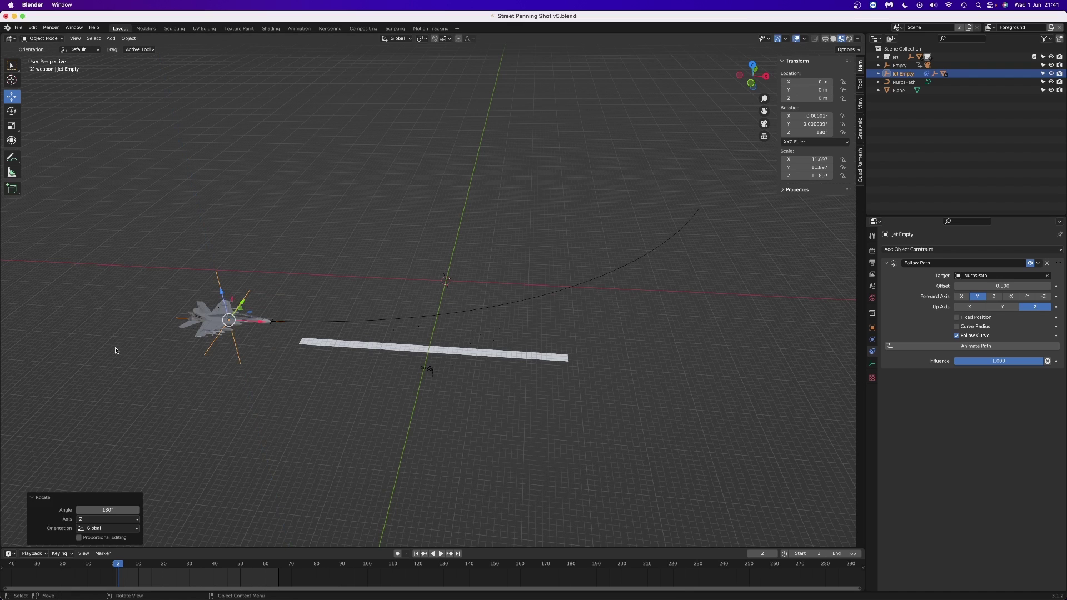
Keyframe the Follow Path offset at 0 on frame 1 and at -100 on frame 65.
{"action": "key", "text": "Left"}
{"action": "key", "text": "i"}
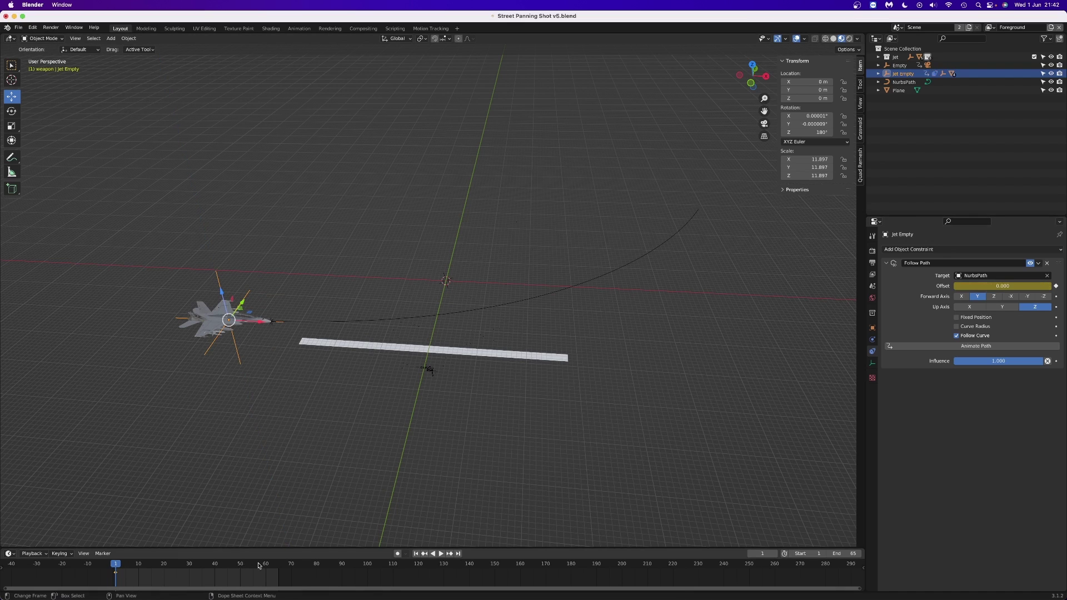
{"action": "left_click_drag", "start_coordinate": [263, 565], "coordinate": [278, 569]}
{"action": "left_click", "coordinate": [986, 286]}
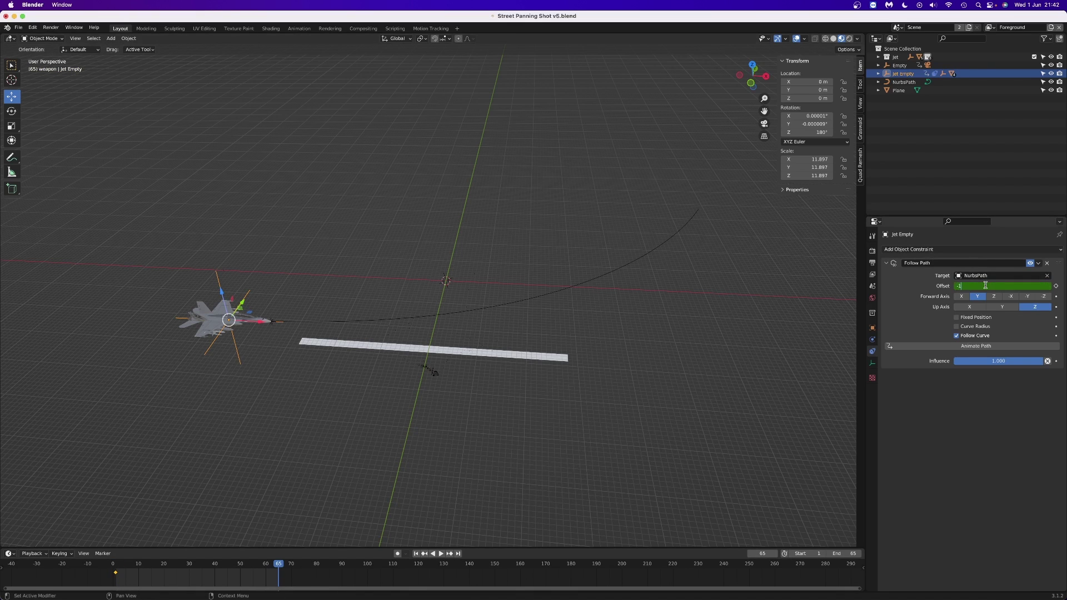
{"action": "type", "text": "-100"}
{"action": "key", "text": "Return"}
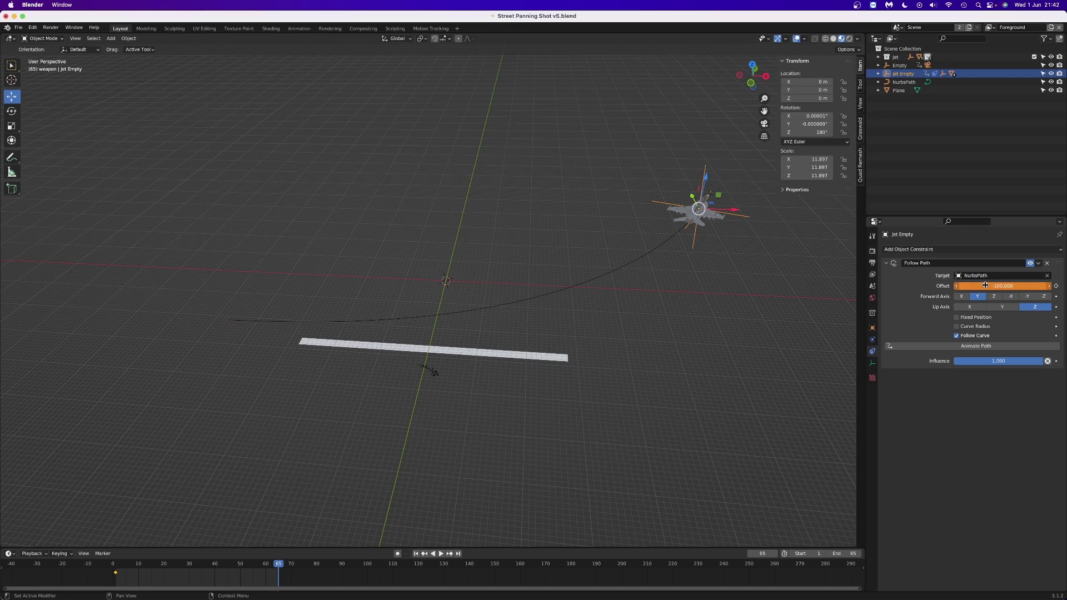
{"action": "key", "text": "i"}
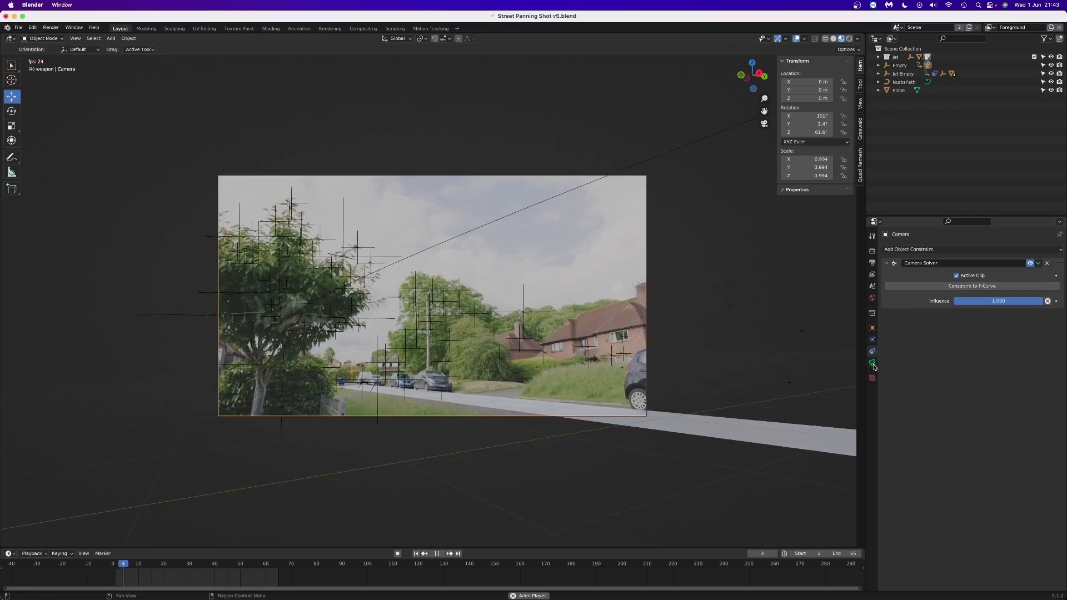
Set the camera background image depth to Back and scale the Jet Empty down by 0.5 repeatedly to about 2.974.
{"action": "left_click", "coordinate": [982, 502]}
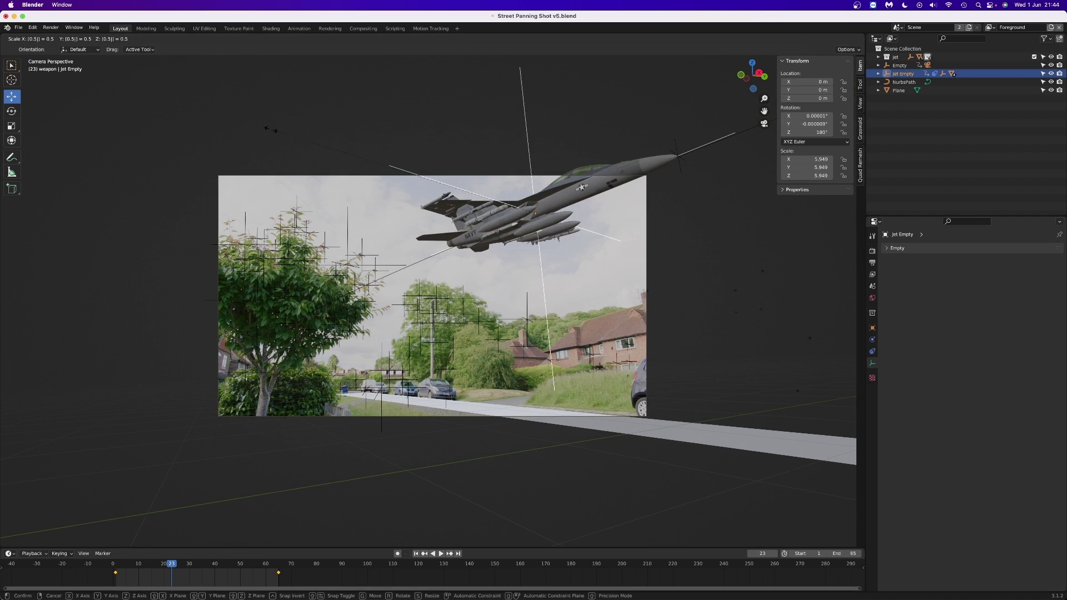
{"action": "key", "text": "Return"}
{"action": "type", "text": "s0.5"}
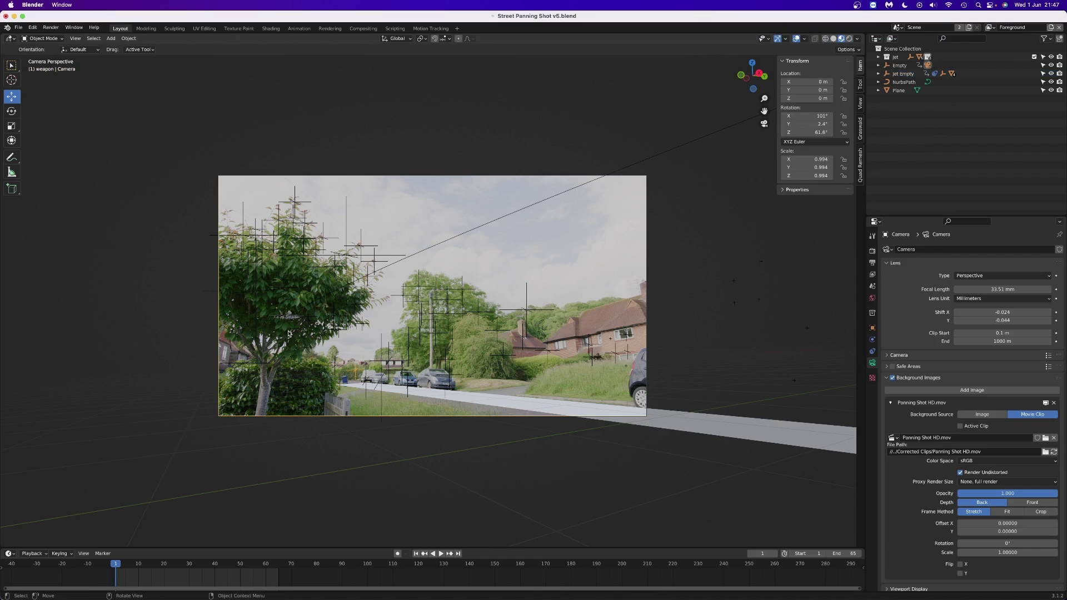
Move the Jet Empty's first offset keyframe to frame 10 and set its interpolation to Linear in a Graph Editor.
{"action": "left_click", "coordinate": [288, 333]}
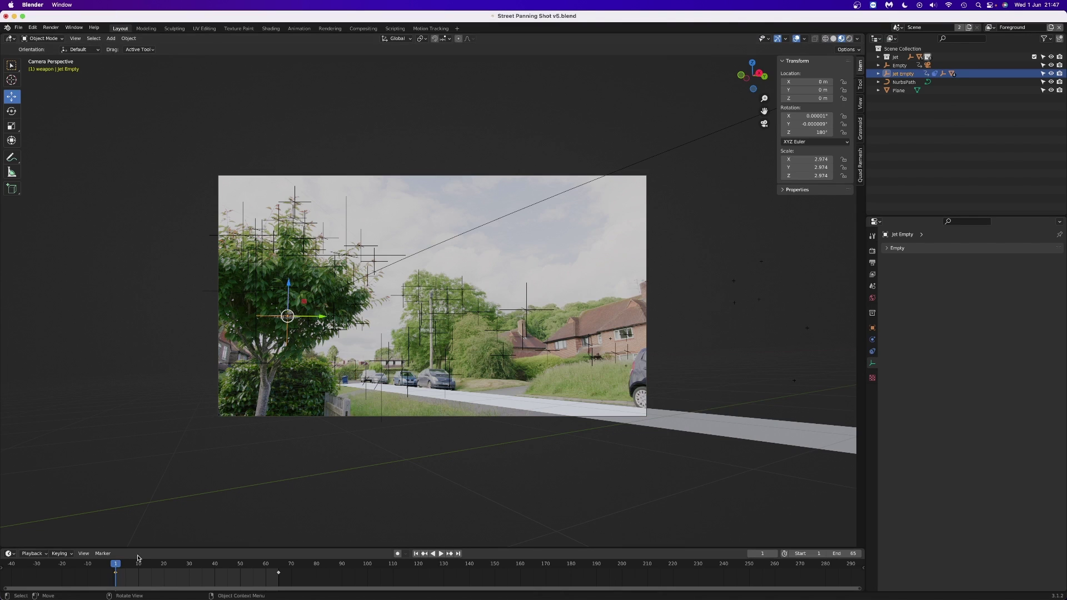
{"action": "left_click_drag", "start_coordinate": [127, 575], "coordinate": [150, 577]}
{"action": "left_click", "coordinate": [291, 28]}
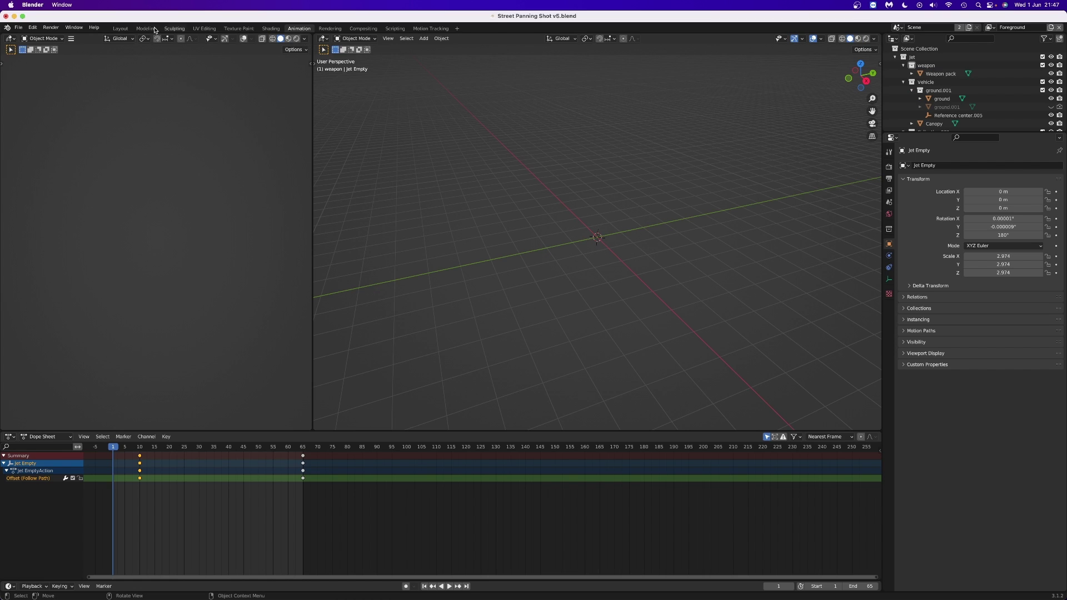
{"action": "left_click", "coordinate": [11, 39]}
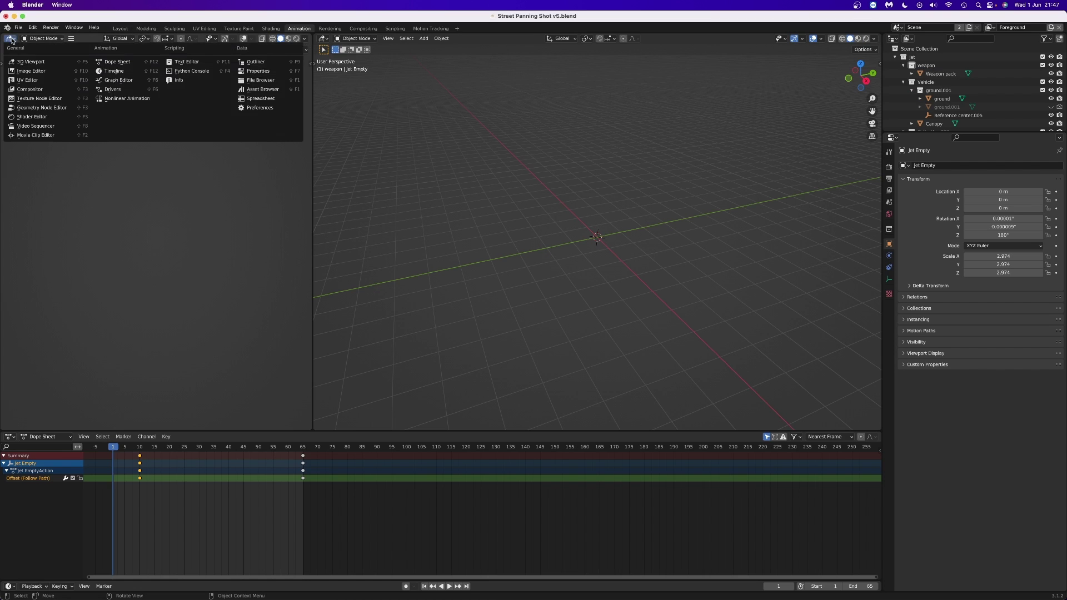
{"action": "left_click", "coordinate": [112, 80]}
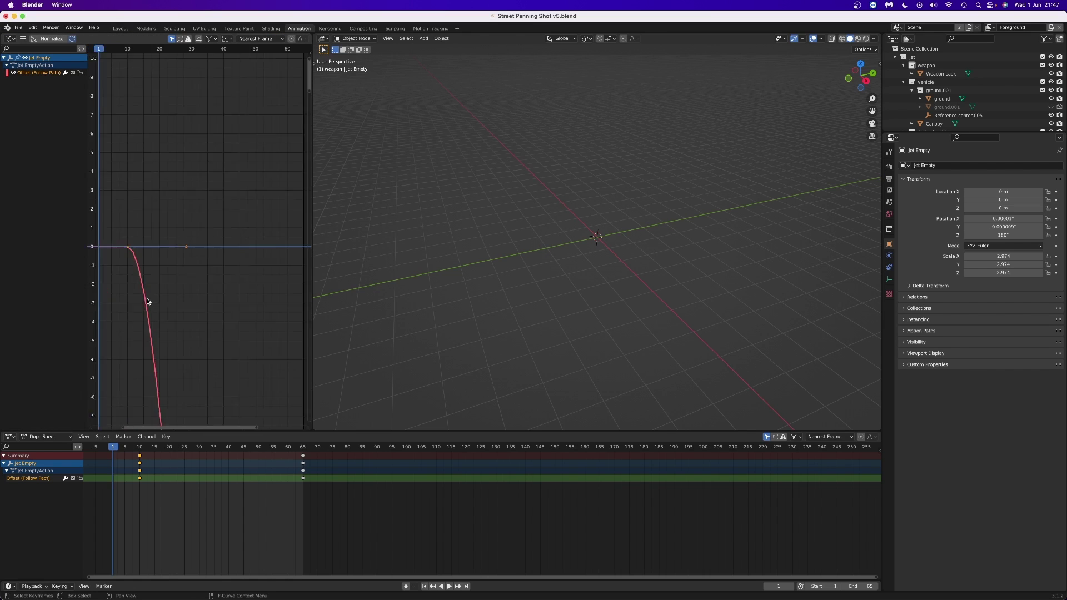
{"action": "scroll", "coordinate": [148, 302], "scroll_direction": "up", "scroll_amount": 3, "text": "ctrl"}
{"action": "key", "text": "t"}
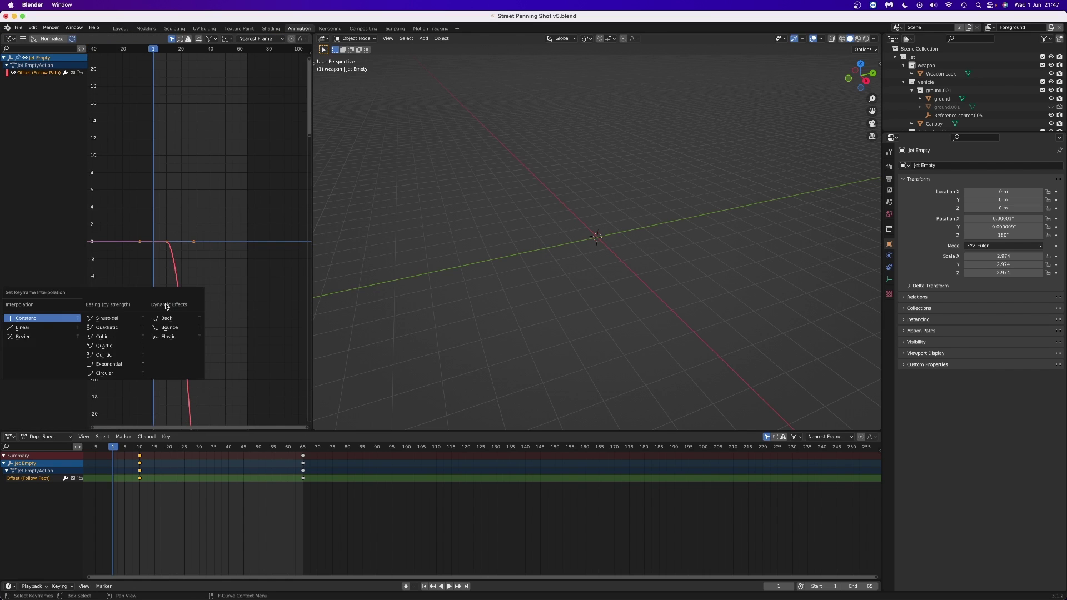
{"action": "left_click", "coordinate": [31, 327]}
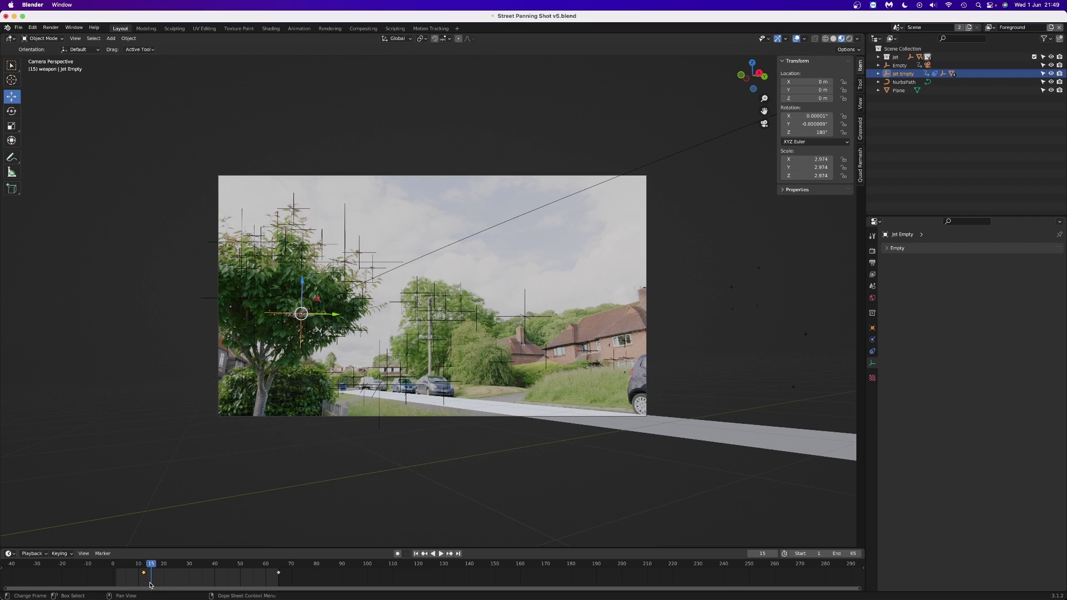
Shift the first offset keyframe to frame 15 and play the animation.
{"action": "key", "text": "g"}
{"action": "left_click", "coordinate": [157, 585]}
{"action": "key", "text": "space"}
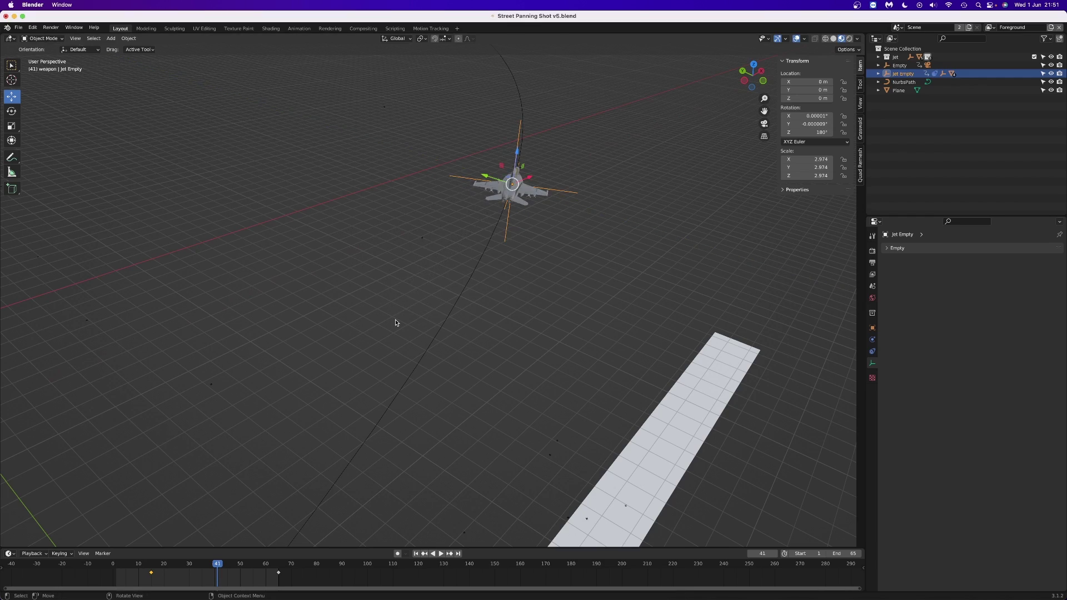
Set the transform orientation to Local and insert a Rotation keyframe for the Jet Empty at frame 41.
{"action": "left_click", "coordinate": [396, 39]}
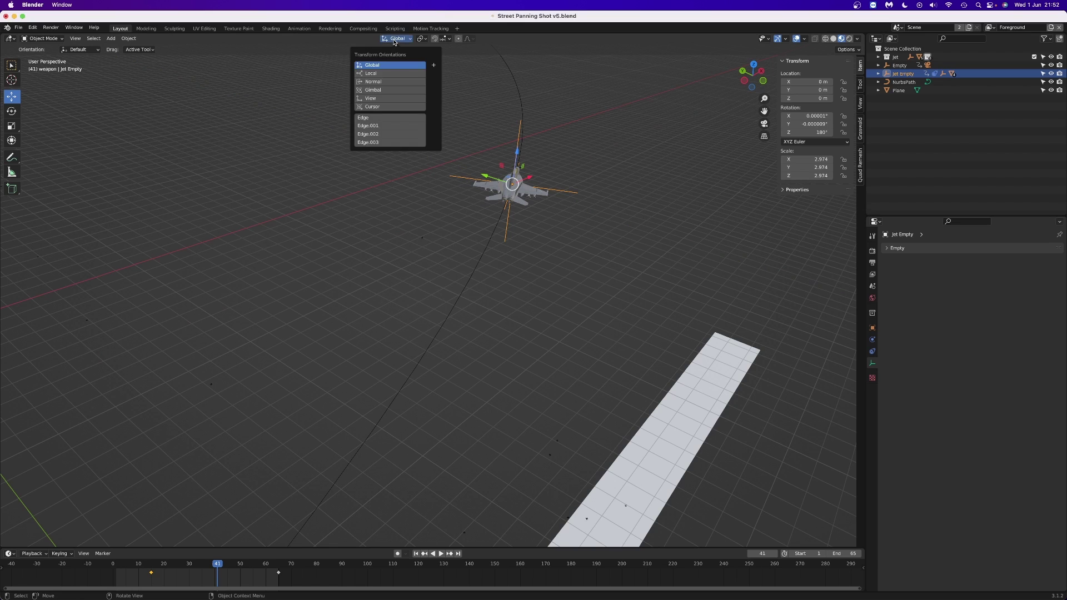
{"action": "left_click", "coordinate": [371, 73]}
{"action": "key", "text": "i"}
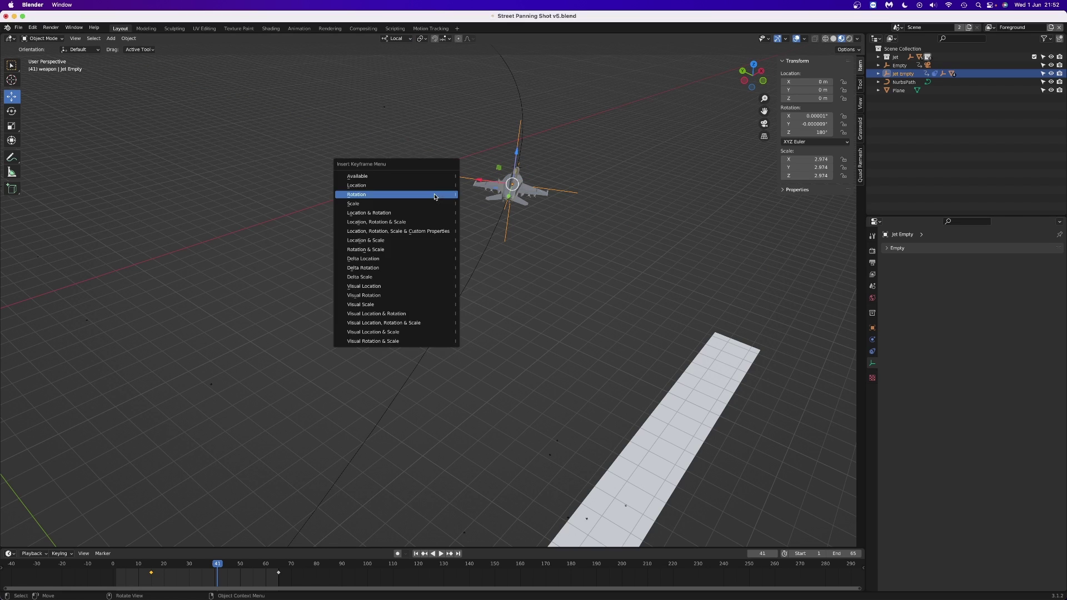
{"action": "left_click", "coordinate": [435, 197]}
At frame 60, roll the Jet Empty about 72° around its local Y axis and insert a Rotation keyframe.
{"action": "left_click", "coordinate": [266, 563]}
{"action": "key", "text": "r"}
{"action": "key", "text": "y"}
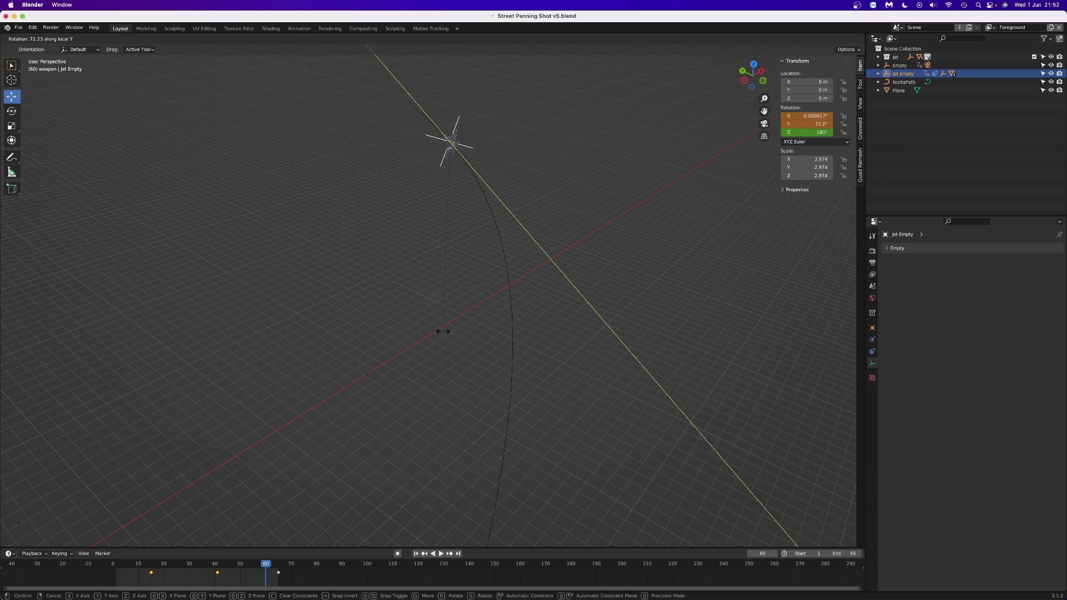
{"action": "left_click", "coordinate": [448, 331]}
{"action": "key", "text": "i"}
{"action": "left_click", "coordinate": [414, 242]}
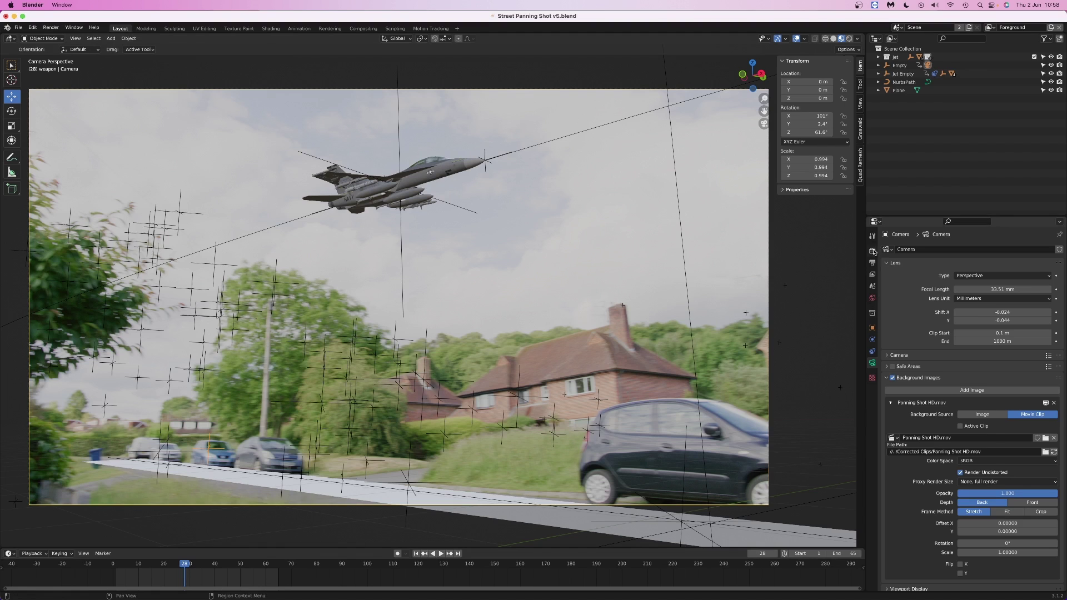
Open the Motion Blur render settings and render frame 28.
{"action": "left_click", "coordinate": [872, 250]}
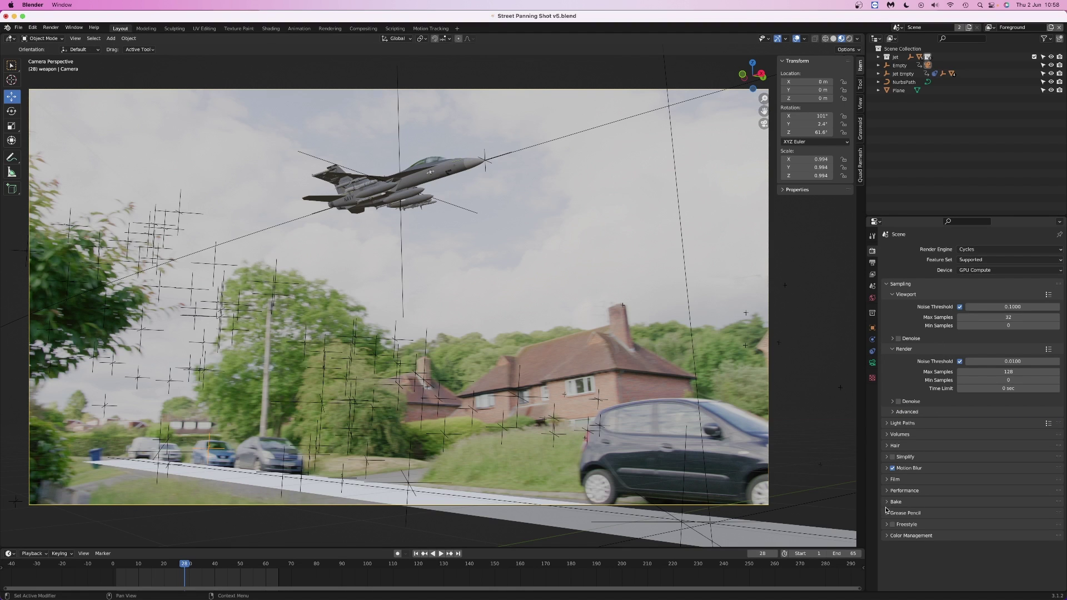
{"action": "left_click", "coordinate": [887, 468]}
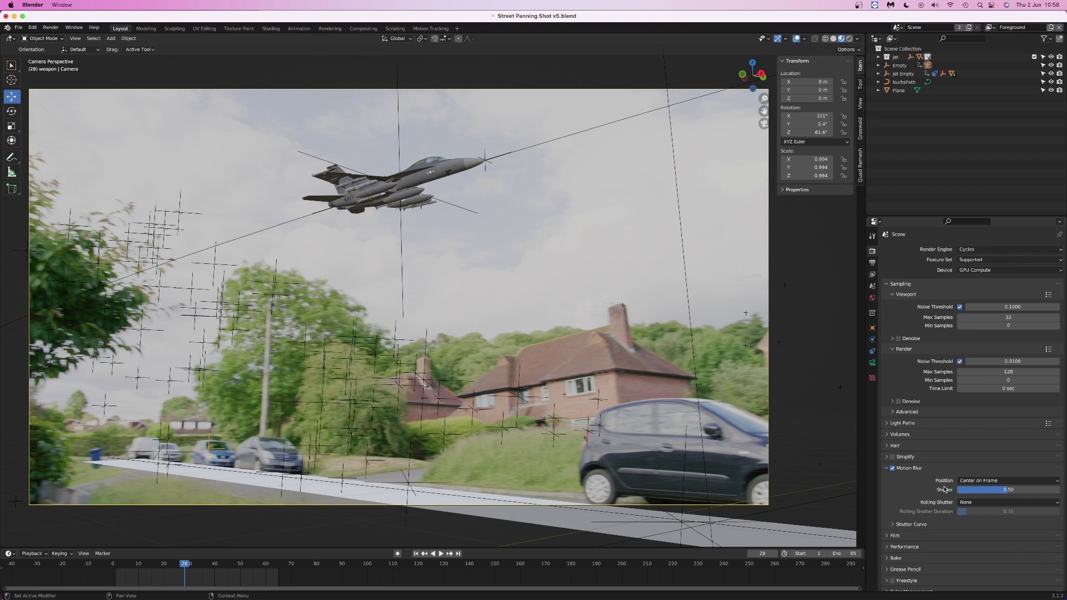
{"action": "key", "text": "F12"}
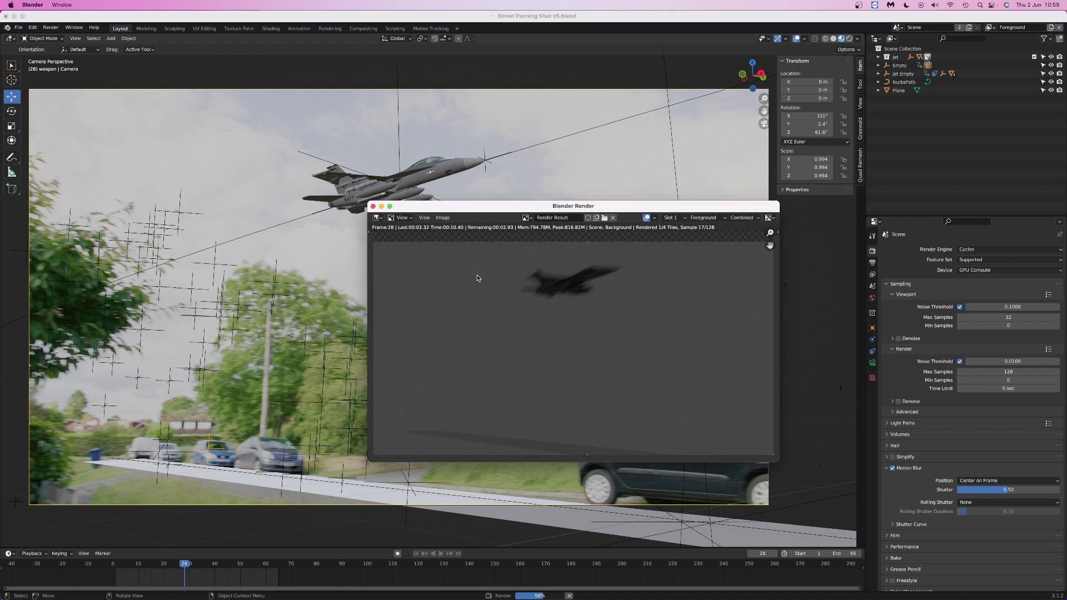
{"action": "left_click", "coordinate": [817, 295]}
Switch to the Compositing workspace and delete all the existing nodes.
{"action": "left_click", "coordinate": [364, 29]}
{"action": "scroll", "coordinate": [395, 274], "scroll_direction": "down", "scroll_amount": 8}
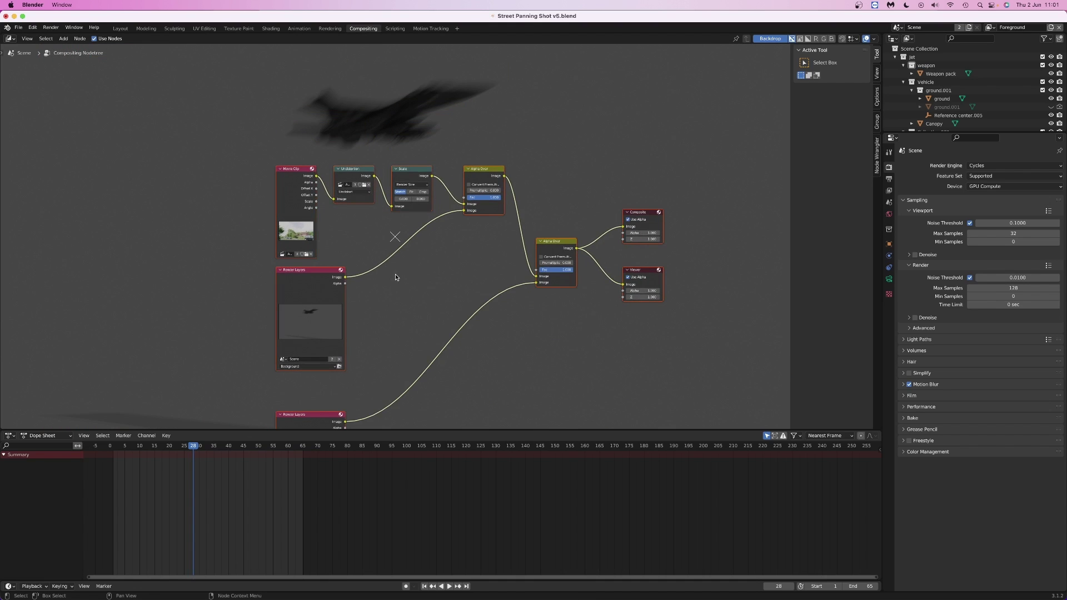
{"action": "key", "text": "x"}
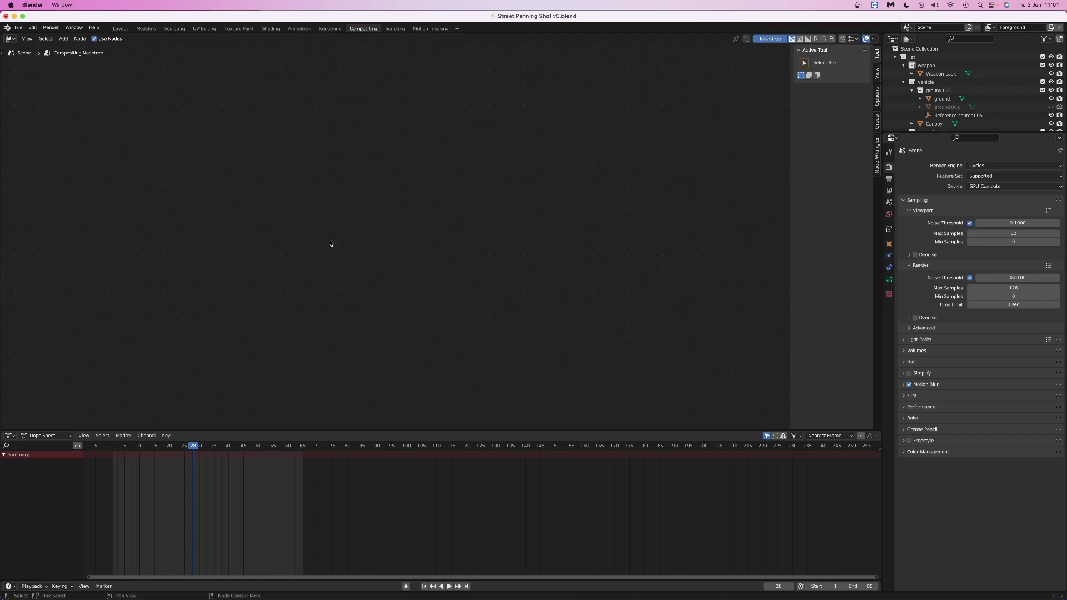
Add a Movie Clip node with the street footage and a Render Layers node using the Foreground layer.
{"action": "key", "text": "shift+a"}
{"action": "mouse_move", "coordinate": [332, 254]}
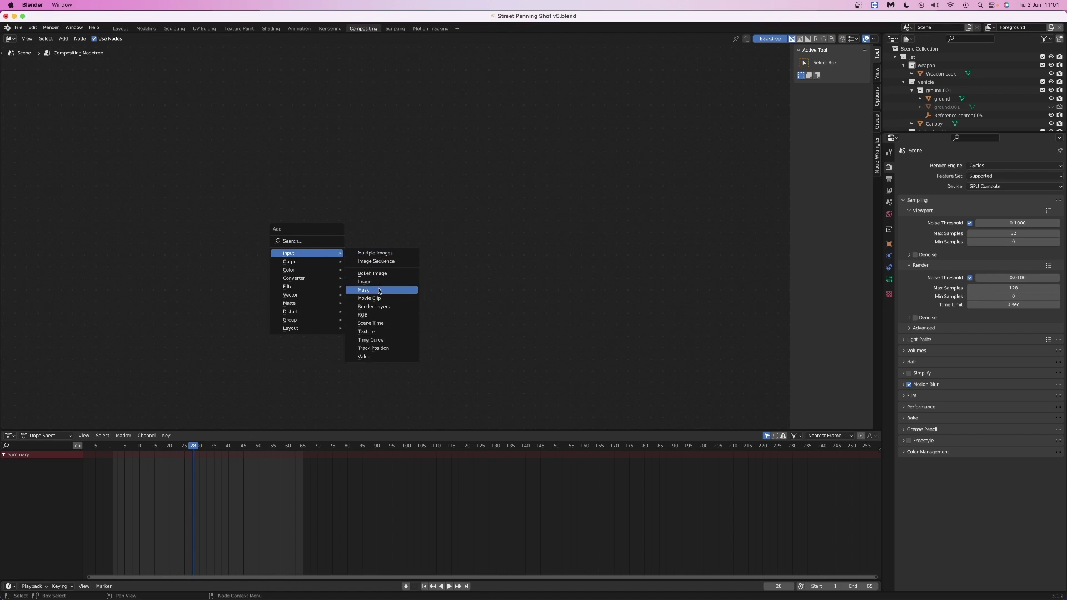
{"action": "left_click", "coordinate": [372, 305]}
{"action": "left_click", "coordinate": [300, 191]}
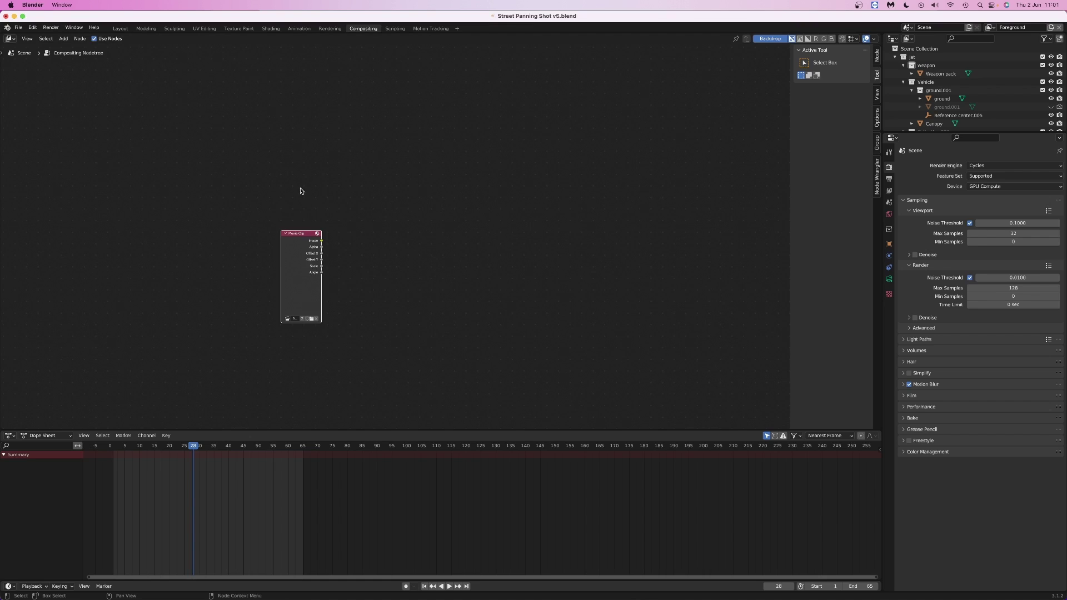
{"action": "key", "text": "shift+a"}
{"action": "mouse_move", "coordinate": [301, 189]}
{"action": "left_click", "coordinate": [339, 241]}
{"action": "left_click", "coordinate": [280, 106]}
Add a Mix node and feed the Render Layers image and the Movie Clip image into its two Image inputs.
{"action": "key", "text": "shift+a"}
{"action": "mouse_move", "coordinate": [431, 172]}
{"action": "left_click", "coordinate": [461, 247]}
{"action": "left_click", "coordinate": [444, 136]}
{"action": "left_click_drag", "start_coordinate": [350, 123], "coordinate": [378, 140]}
{"action": "left_click_drag", "start_coordinate": [378, 142], "coordinate": [445, 175]}
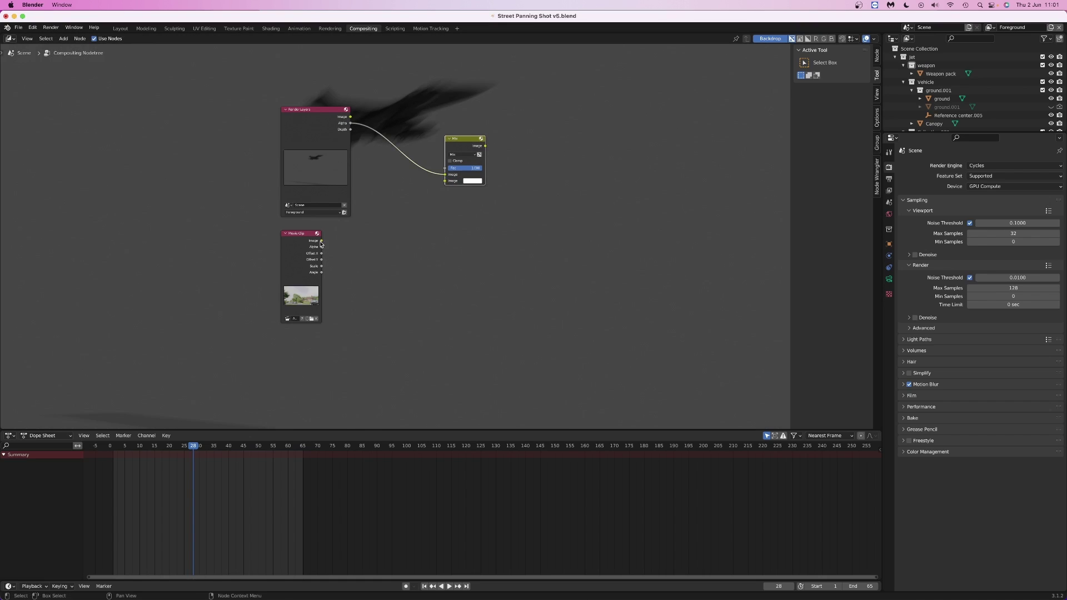
{"action": "left_click_drag", "start_coordinate": [321, 241], "coordinate": [445, 181]}
Connect the Mix node's output to the Viewer node to preview it in the backdrop.
{"action": "left_click", "coordinate": [464, 161], "text": "ctrl+shift"}
{"action": "scroll", "coordinate": [526, 196], "scroll_direction": "down", "scroll_amount": 1}
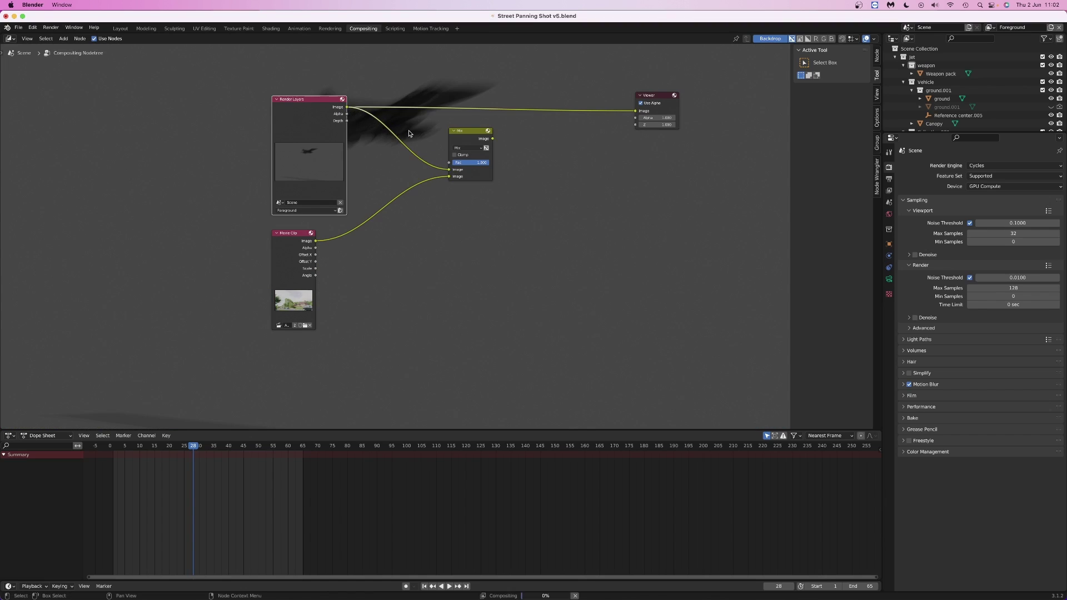
{"action": "left_click", "coordinate": [469, 136], "text": "ctrl+shift"}
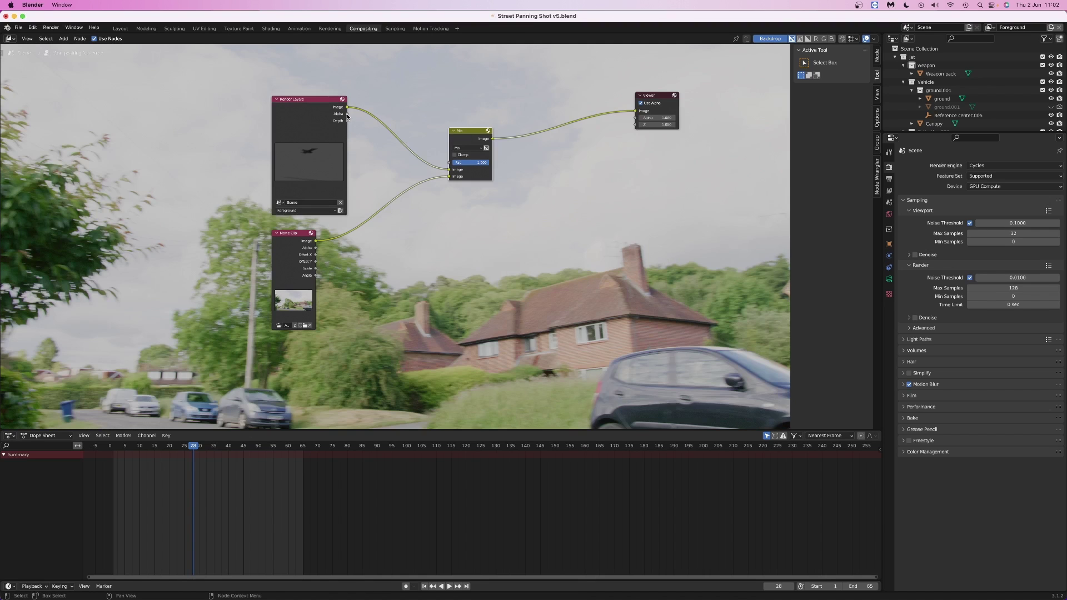
Link the Render Layers Alpha to the Mix node's Fac and swap the node's two Image inputs.
{"action": "left_click_drag", "start_coordinate": [347, 114], "coordinate": [449, 163]}
{"action": "left_click", "coordinate": [474, 142]}
{"action": "left_click", "coordinate": [465, 134], "text": "ctrl+shift"}
{"action": "key", "text": "alt+s"}
Add a Composite node fed by the Mix output and relink the Render Layers Alpha to the Mix Fac.
{"action": "key", "text": "shift+a"}
{"action": "mouse_move", "coordinate": [517, 190]}
{"action": "left_click", "coordinate": [578, 190]}
{"action": "left_click", "coordinate": [634, 143]}
{"action": "left_click_drag", "start_coordinate": [494, 140], "coordinate": [634, 160]}
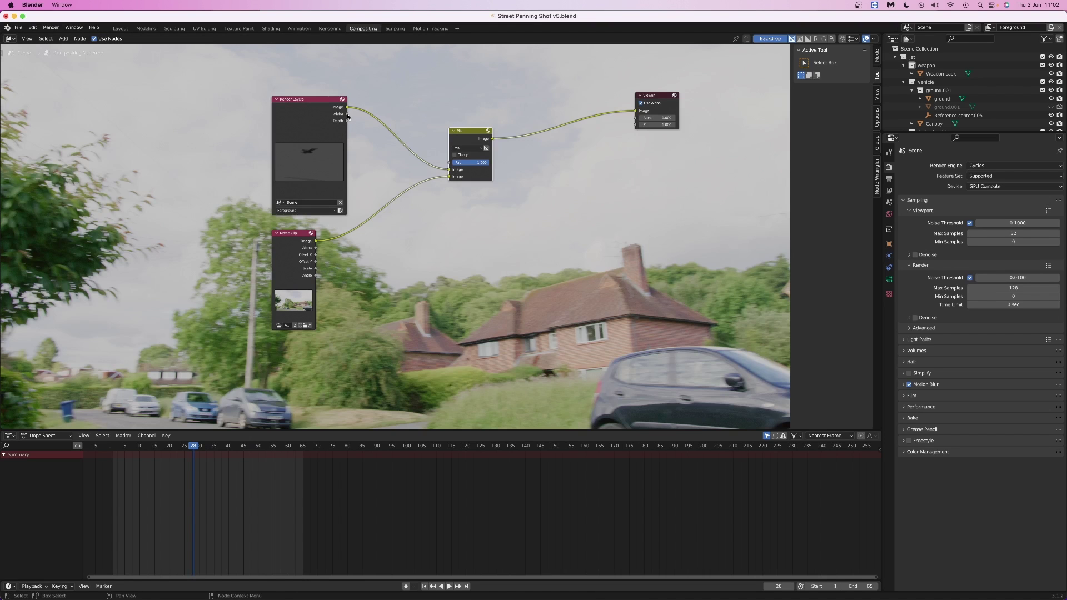
{"action": "left_click_drag", "start_coordinate": [348, 114], "coordinate": [451, 162]}
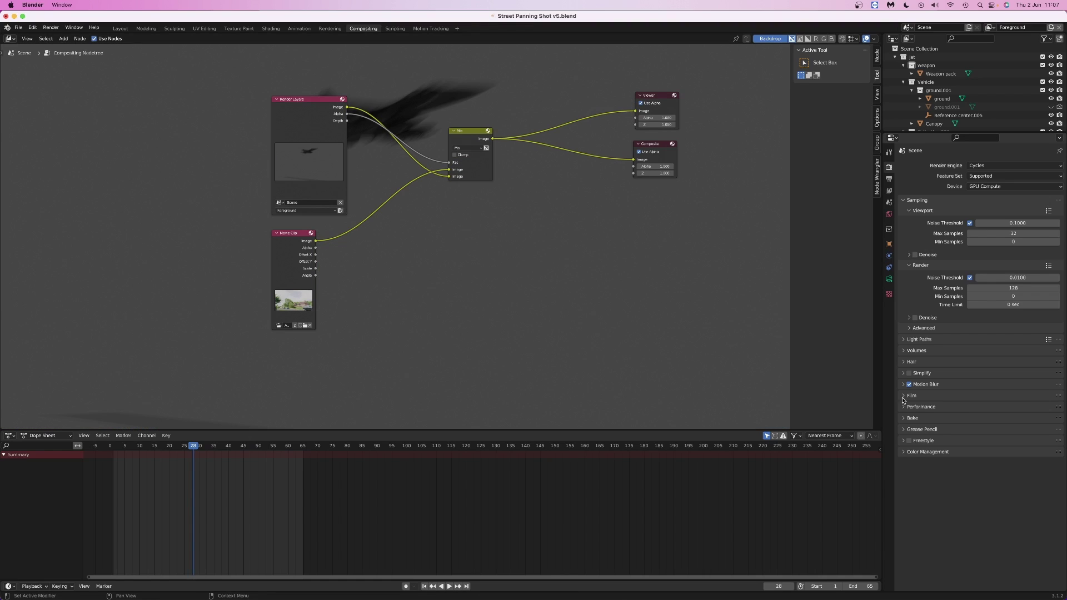
Enable Transparent in the Film settings and render frame 28 again.
{"action": "left_click", "coordinate": [912, 395]}
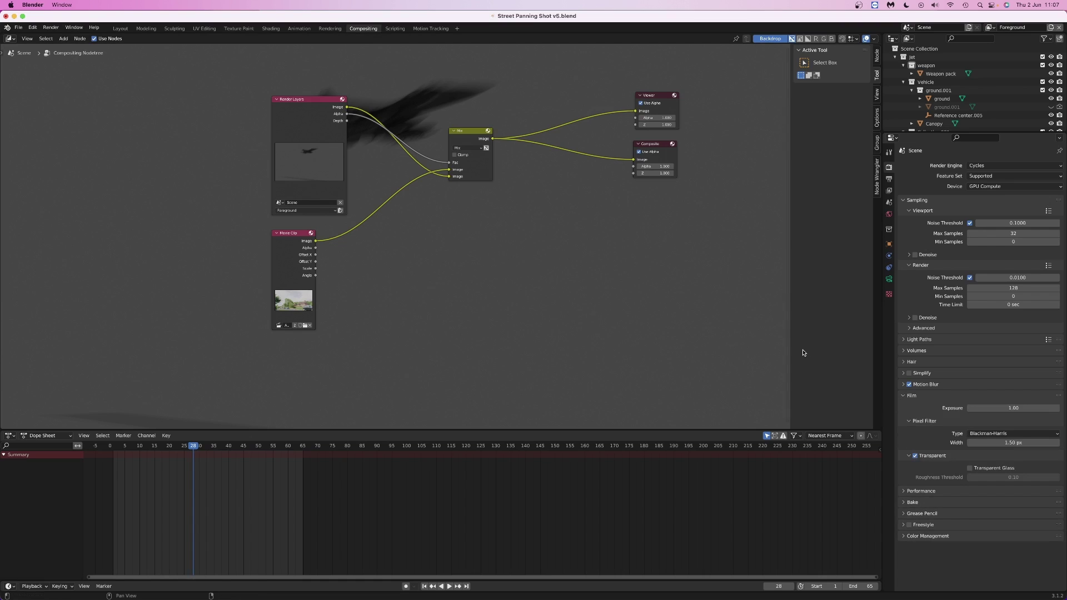
{"action": "key", "text": "F12"}
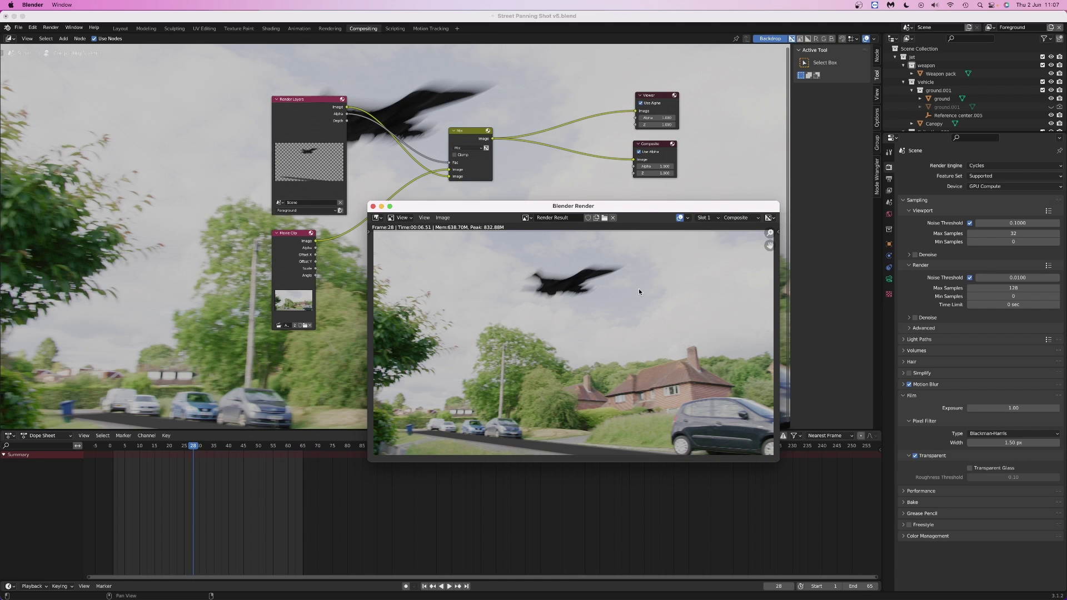
Set the motion blur shutter to 0.25 and rerender frame 28 with the Plane excluded from renders.
{"action": "left_click", "coordinate": [998, 407]}
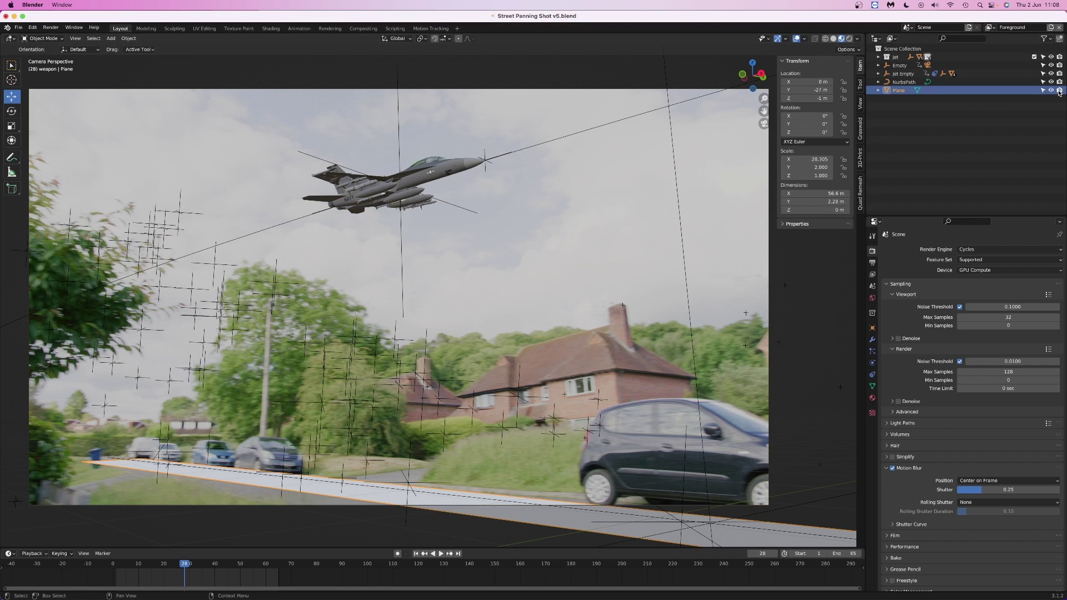
{"action": "key", "text": "F12"}
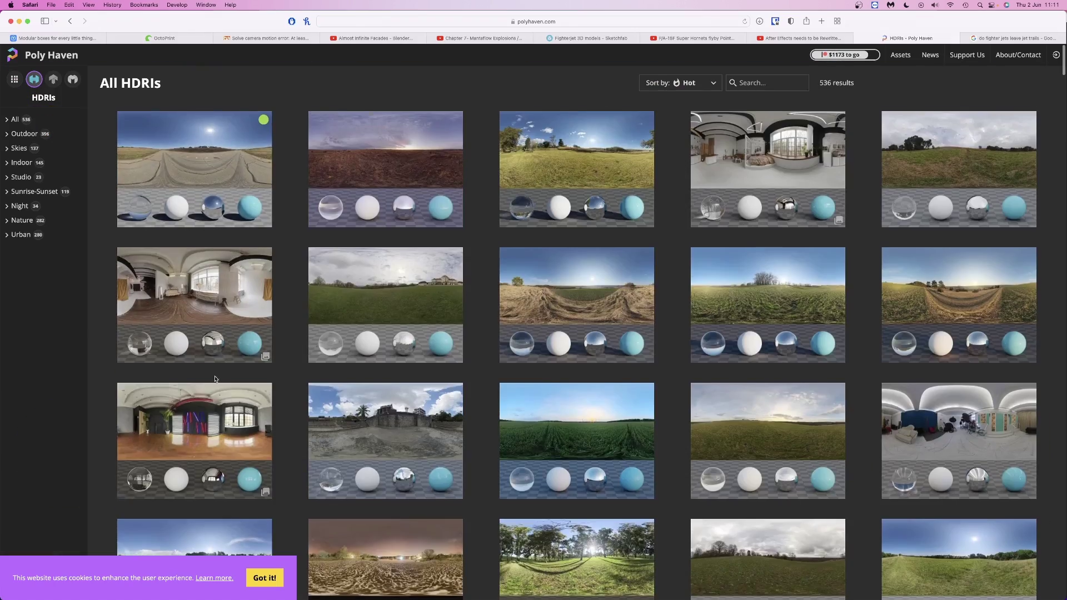
Switch to Safari, browse Poly Haven's HDRIs and download Evening Meadow as a 4K EXR.
{"action": "scroll", "coordinate": [216, 379], "scroll_direction": "down", "scroll_amount": 4}
{"action": "scroll", "coordinate": [355, 278], "scroll_direction": "down", "scroll_amount": 5}
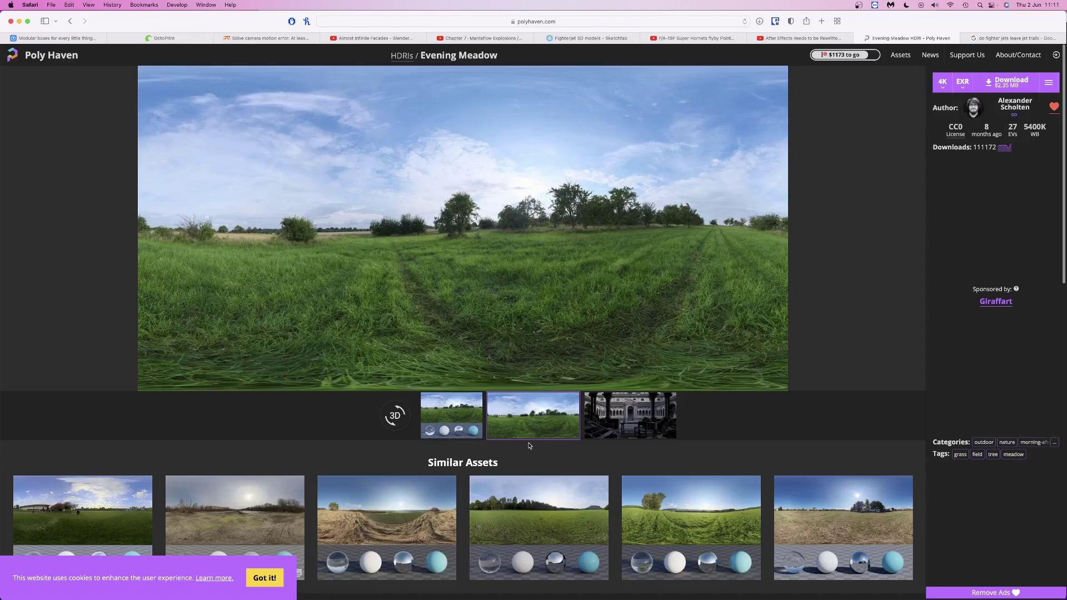
{"action": "left_click", "coordinate": [1010, 83]}
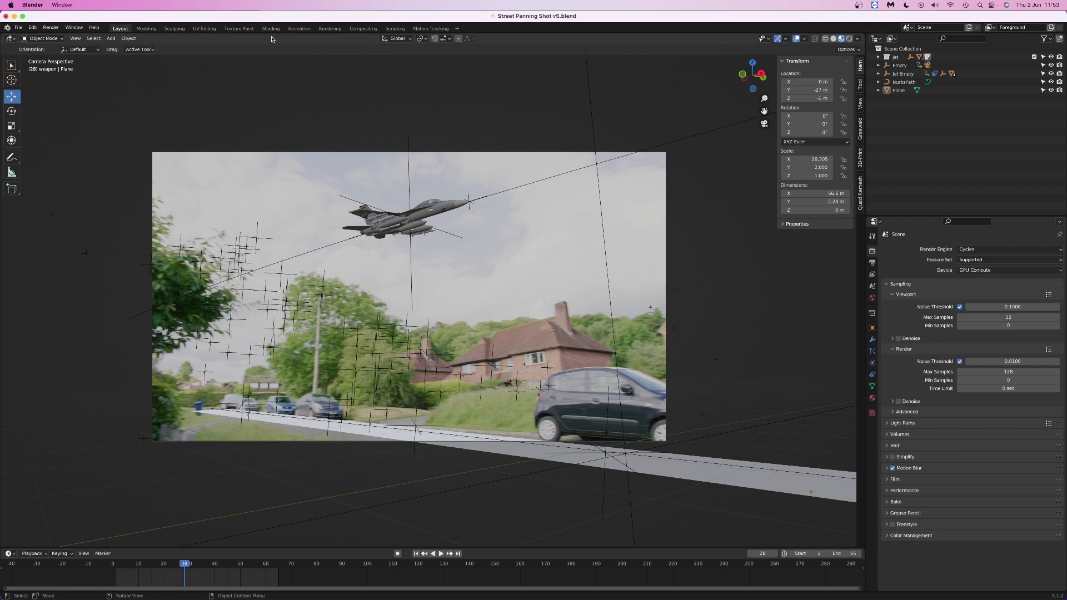
Switch back to Blender's shader editing workspace, show the World shader and add an Environment Texture node.
{"action": "left_click", "coordinate": [271, 29]}
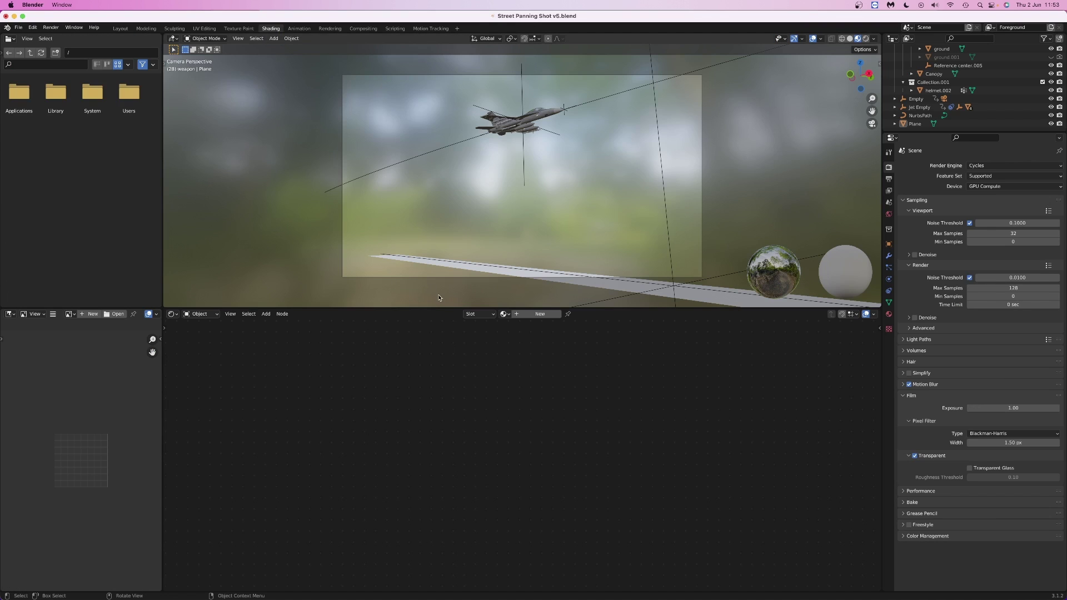
{"action": "left_click", "coordinate": [205, 316]}
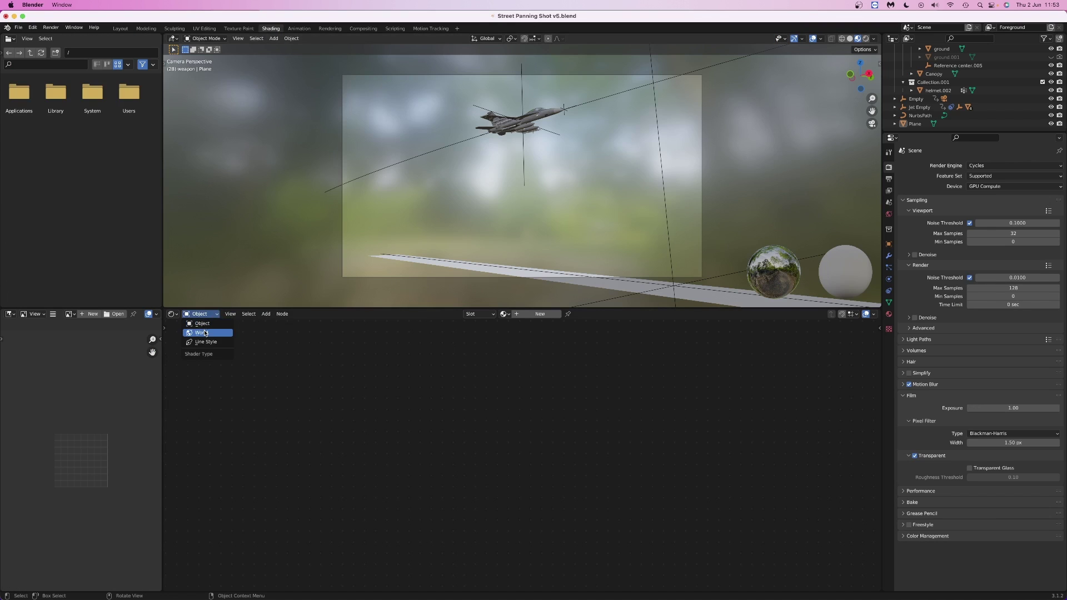
{"action": "left_click", "coordinate": [204, 332]}
{"action": "key", "text": "shift+a"}
{"action": "mouse_move", "coordinate": [465, 431]}
{"action": "left_click", "coordinate": [544, 440]}
{"action": "left_click", "coordinate": [420, 404]}
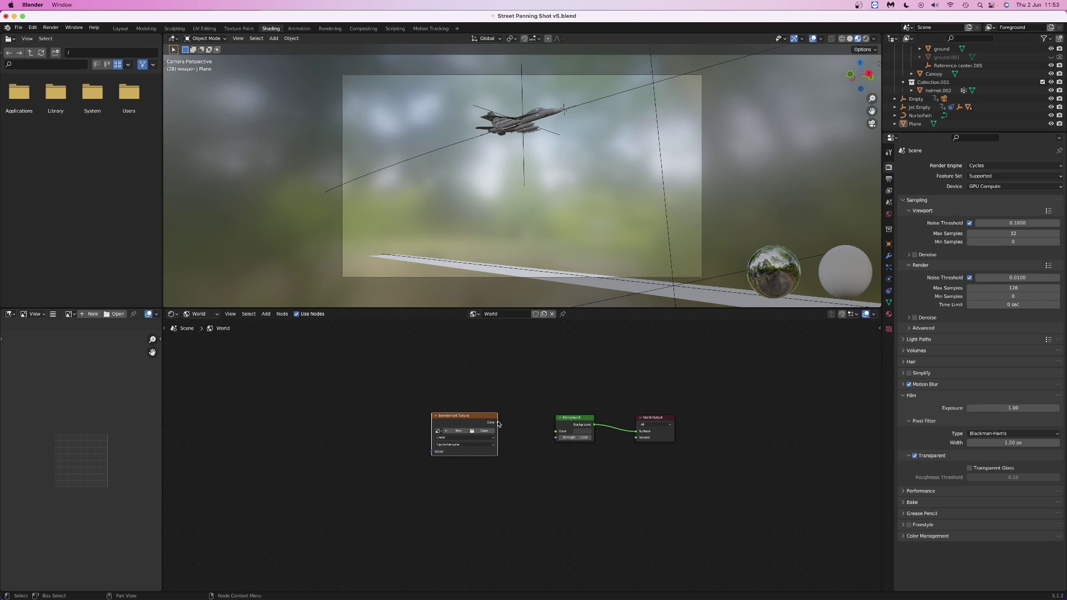
Load evening_meadow_4k.exr into the Environment Texture node and feed its Color into the Background node.
{"action": "left_click", "coordinate": [482, 431]}
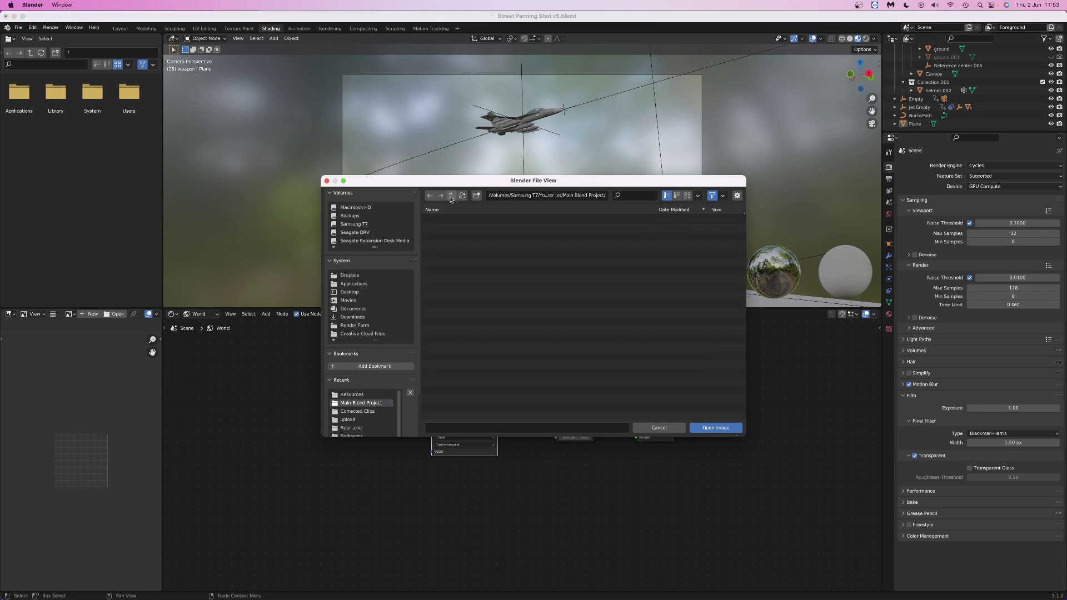
{"action": "left_click", "coordinate": [451, 198]}
{"action": "left_click", "coordinate": [443, 230]}
{"action": "double_click", "coordinate": [443, 229]}
Add Texture Coordinate and Mapping nodes, linking Generated through Mapping into the Environment Texture's Vector input.
{"action": "key", "text": "shift+a"}
{"action": "left_click", "coordinate": [368, 401]}
{"action": "left_click", "coordinate": [304, 442]}
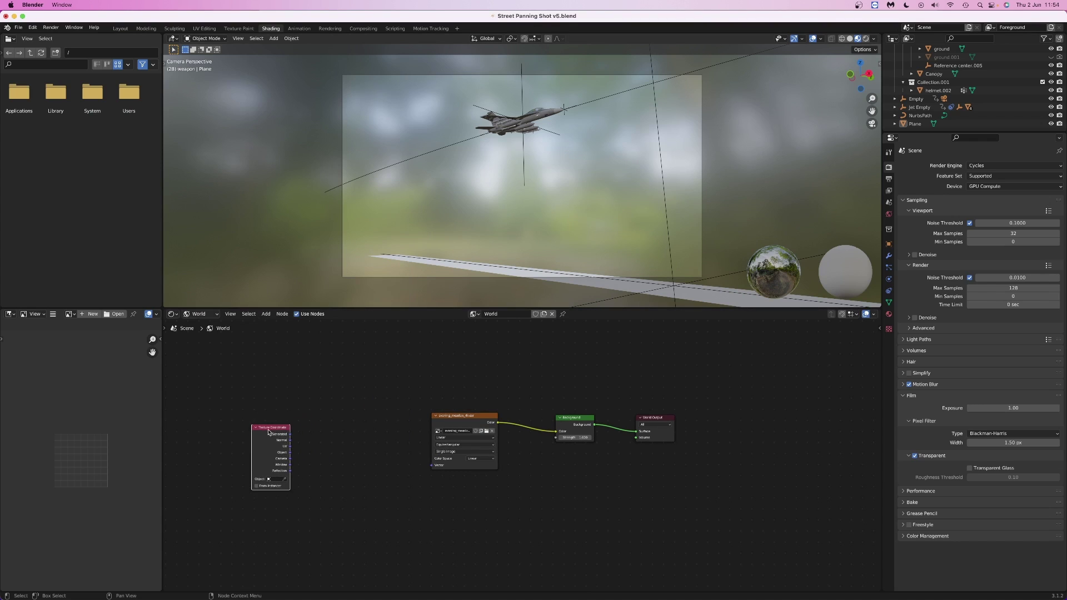
{"action": "key", "text": "shift+a"}
{"action": "left_click", "coordinate": [374, 506]}
{"action": "left_click", "coordinate": [334, 411]}
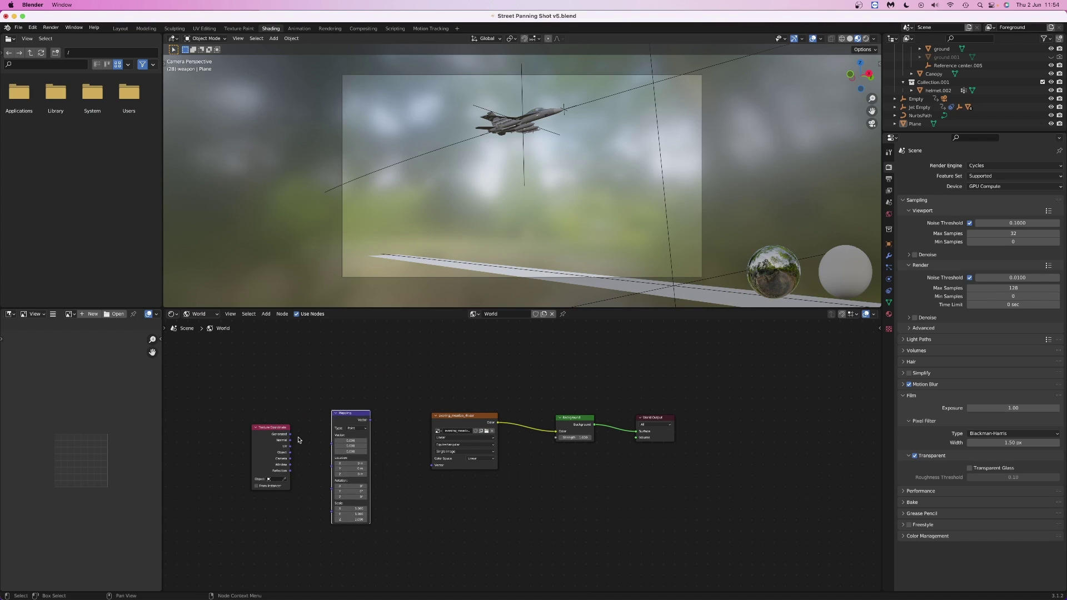
{"action": "left_click_drag", "start_coordinate": [290, 435], "coordinate": [386, 427]}
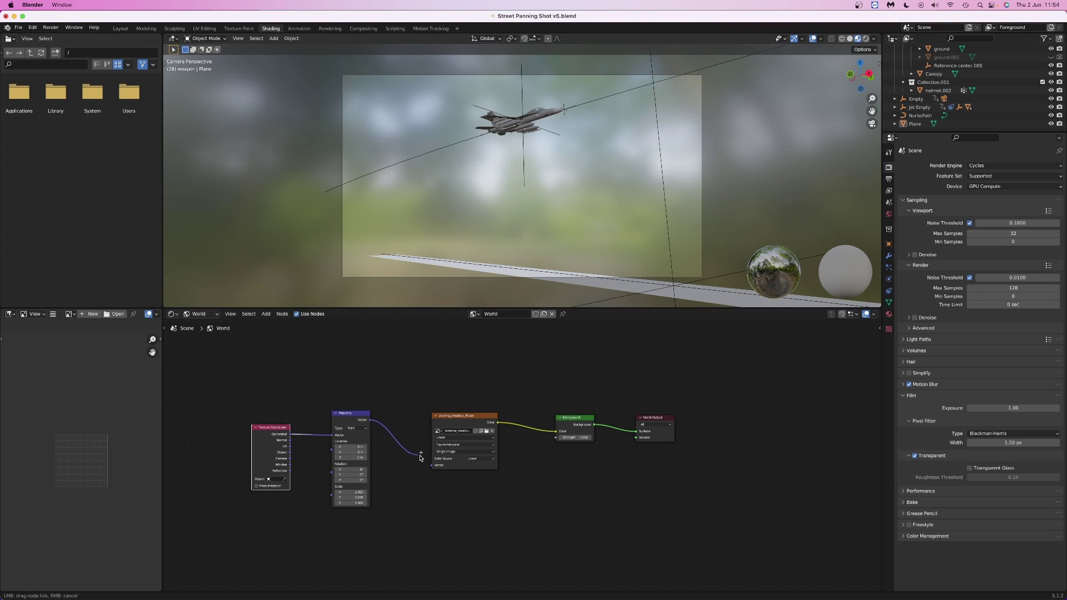
{"action": "left_click_drag", "start_coordinate": [435, 470], "coordinate": [435, 470]}
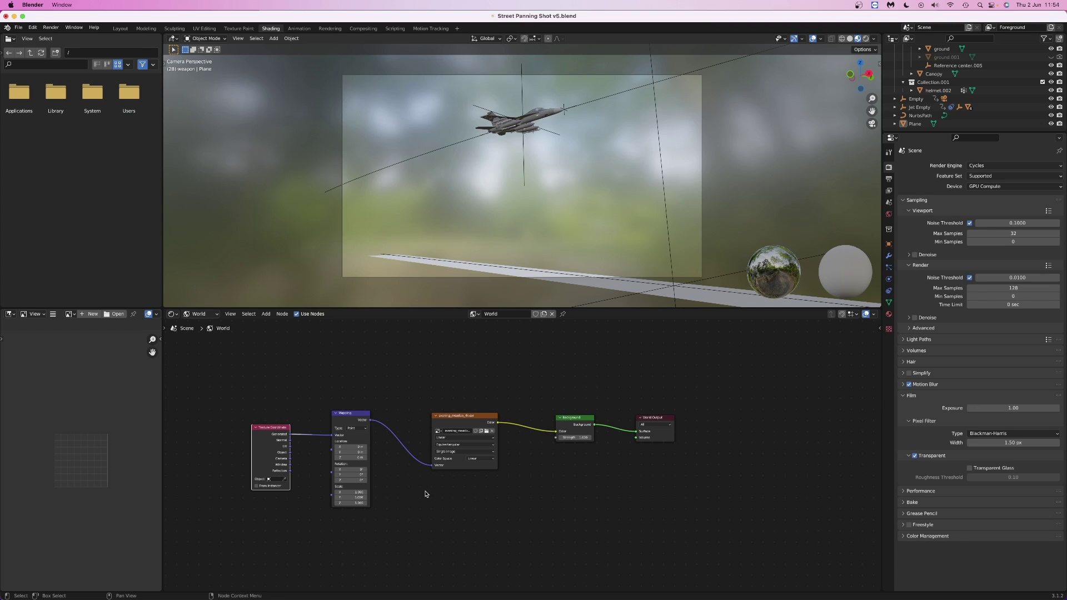
Show the viewport in Rendered shading, disable Transparent in the Film settings and look around the HDRI surroundings.
{"action": "left_click", "coordinate": [868, 40]}
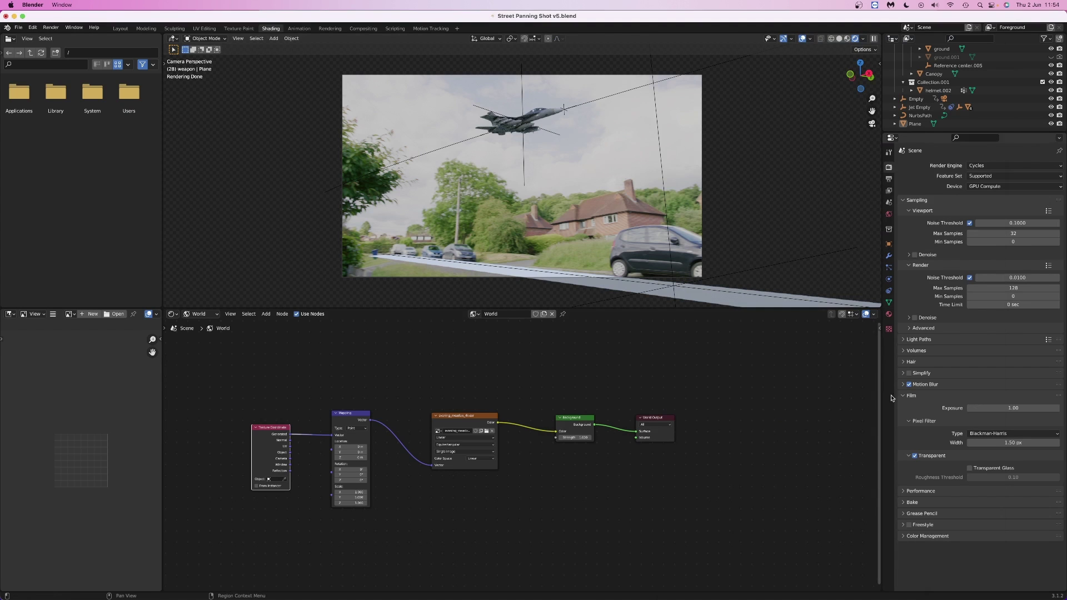
{"action": "left_click", "coordinate": [915, 456]}
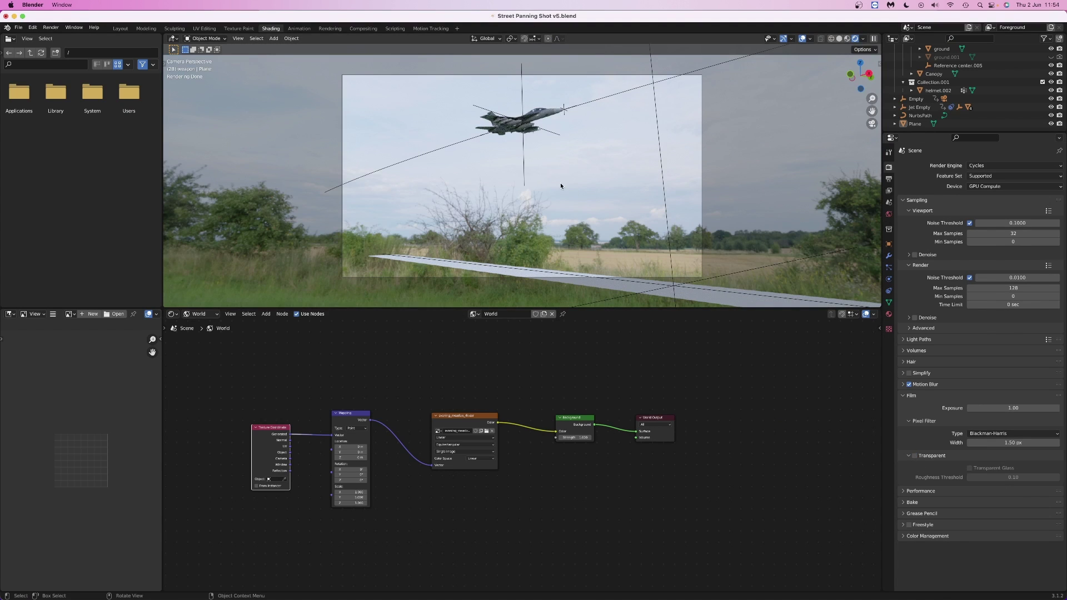
{"action": "middle_click_drag", "start_coordinate": [552, 164], "coordinate": [485, 188]}
{"action": "scroll", "coordinate": [352, 466], "scroll_direction": "down", "scroll_amount": 2}
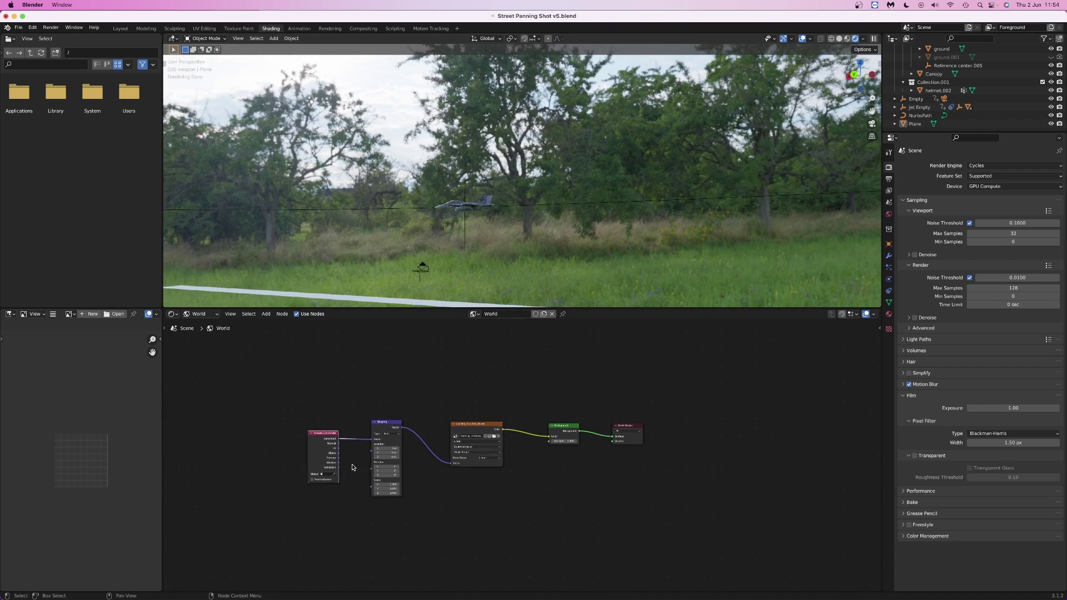
Set the Mapping node's Z rotation to 20° and turn Film Transparent back on.
{"action": "scroll", "coordinate": [353, 467], "scroll_direction": "up", "scroll_amount": 7}
{"action": "middle_click_drag", "start_coordinate": [354, 462], "coordinate": [456, 453]}
{"action": "left_click_drag", "start_coordinate": [374, 487], "coordinate": [423, 487]}
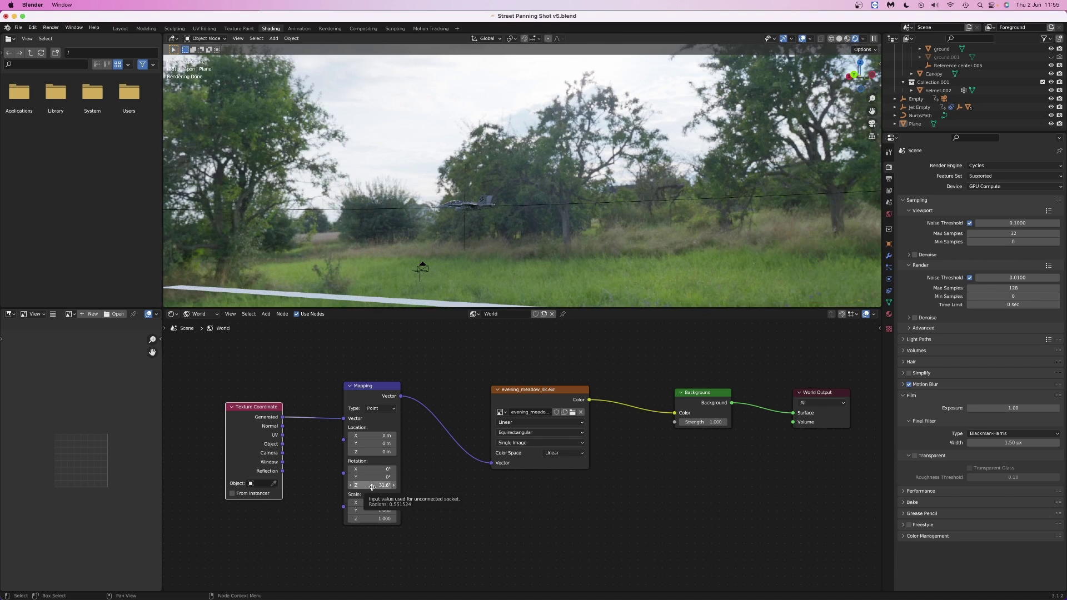
{"action": "type", "text": "20"}
{"action": "key", "text": "Return"}
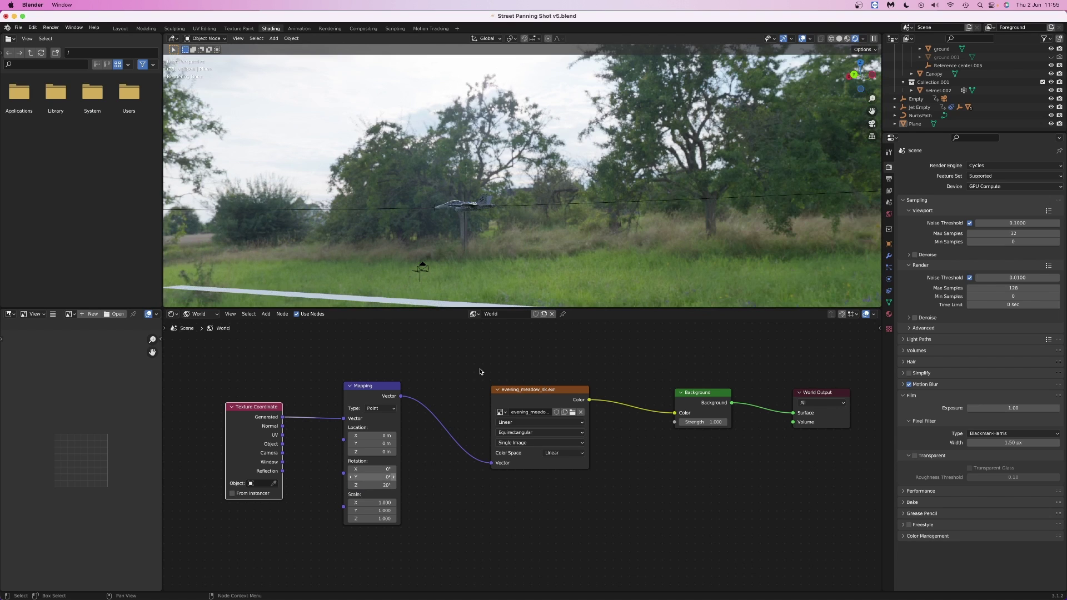
{"action": "left_click", "coordinate": [915, 456]}
Set the World background strength to 1.5 and render frame 28 from the Layout workspace.
{"action": "left_click", "coordinate": [122, 29]}
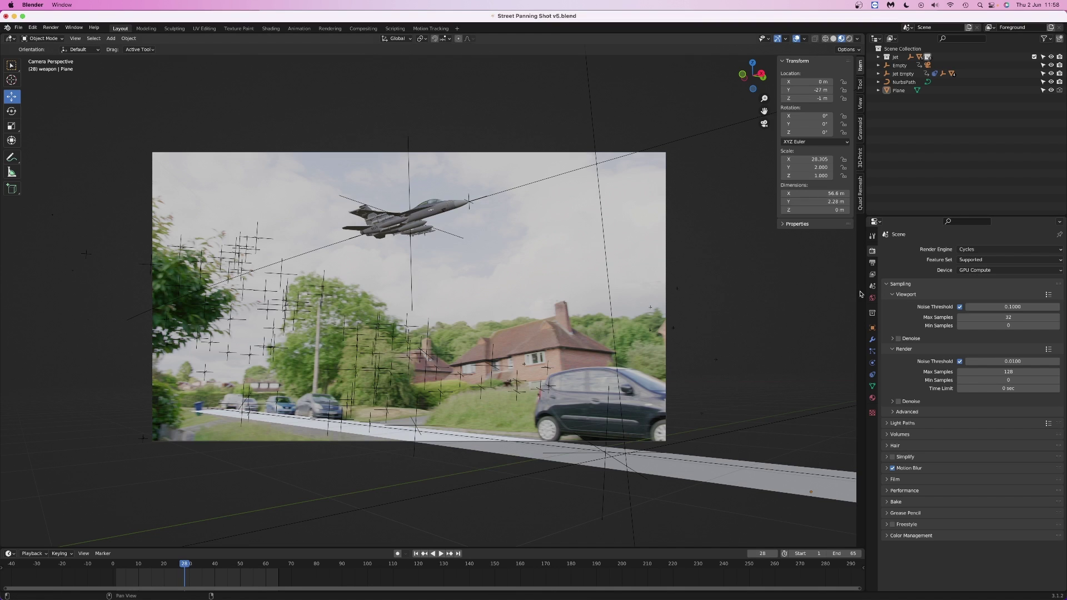
{"action": "left_click", "coordinate": [872, 298]}
{"action": "left_click", "coordinate": [984, 312]}
{"action": "type", "text": "1.5"}
{"action": "key", "text": "Return"}
{"action": "key", "text": "F12"}
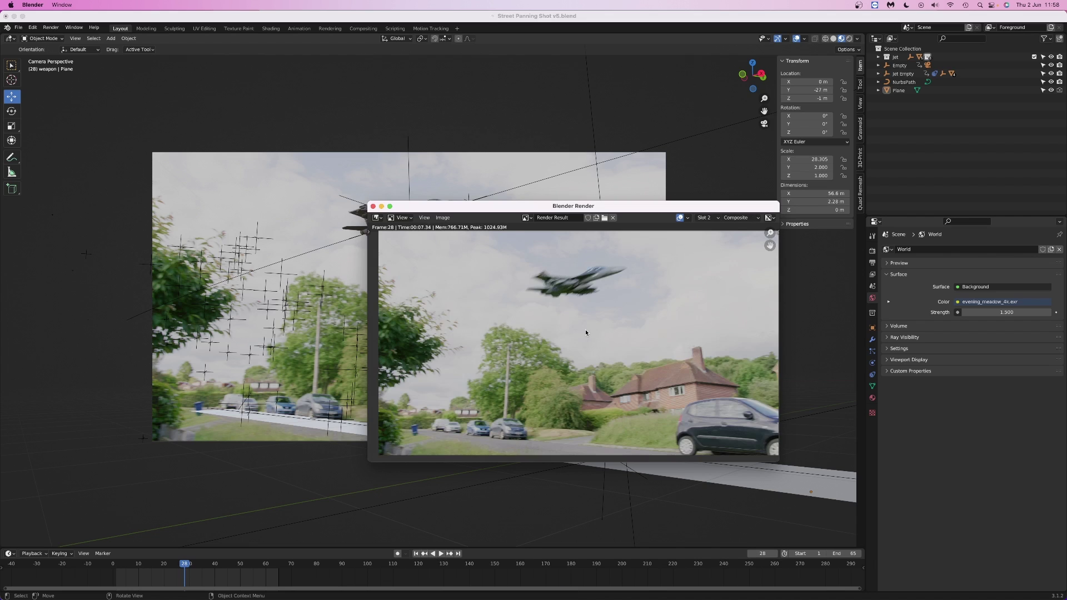
Set the render Max Samples to 1000 and render frame 28.
{"action": "double_click", "coordinate": [999, 372]}
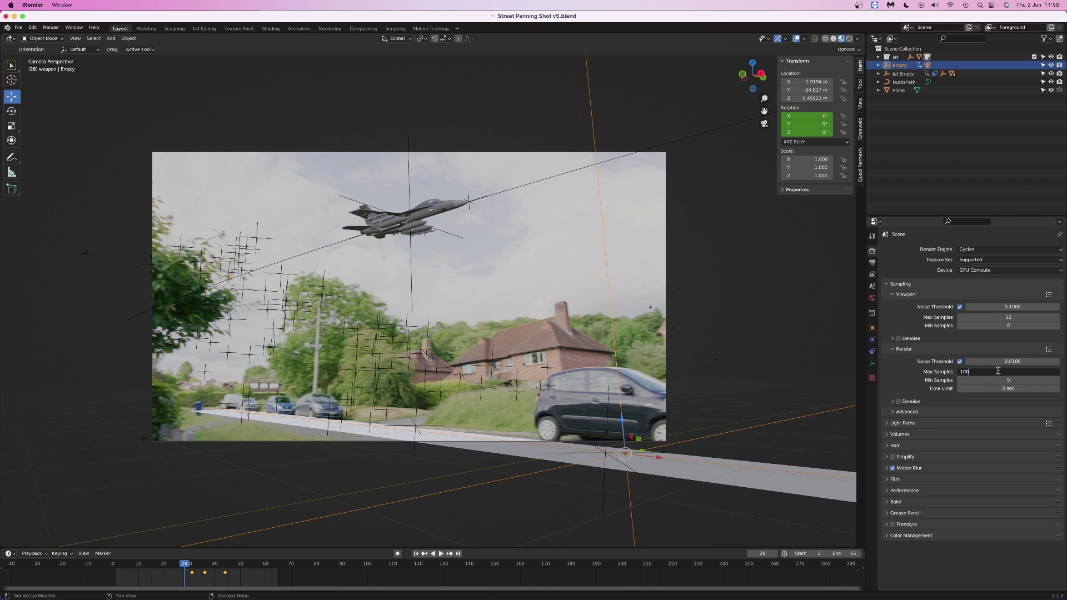
{"action": "key", "text": "Return"}
{"action": "key", "text": "F12"}
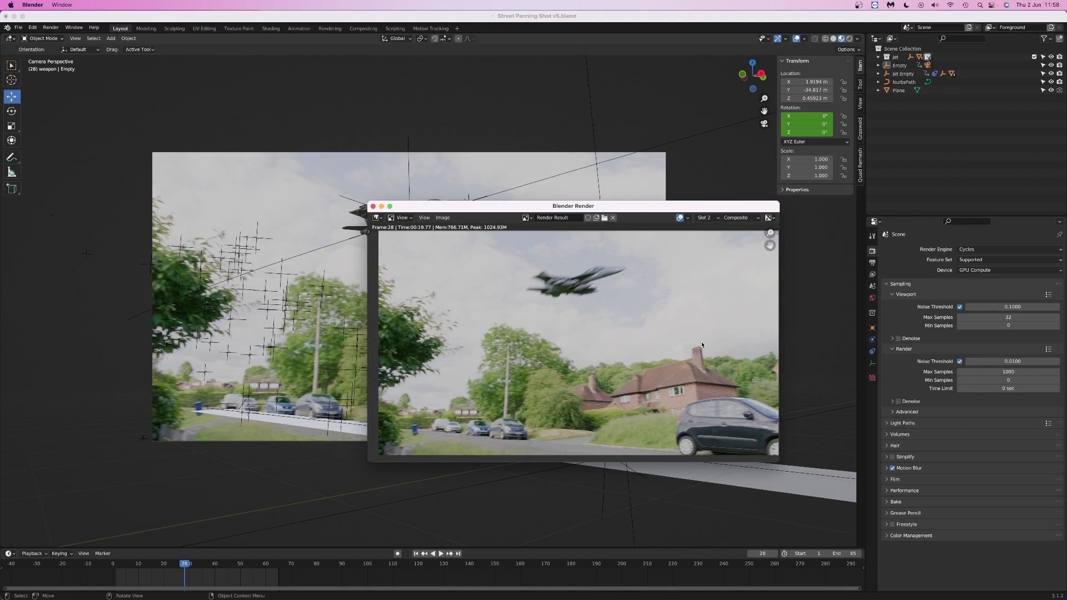
Set the render Max Samples to 2500 and rerender frame 28.
{"action": "double_click", "coordinate": [1013, 373]}
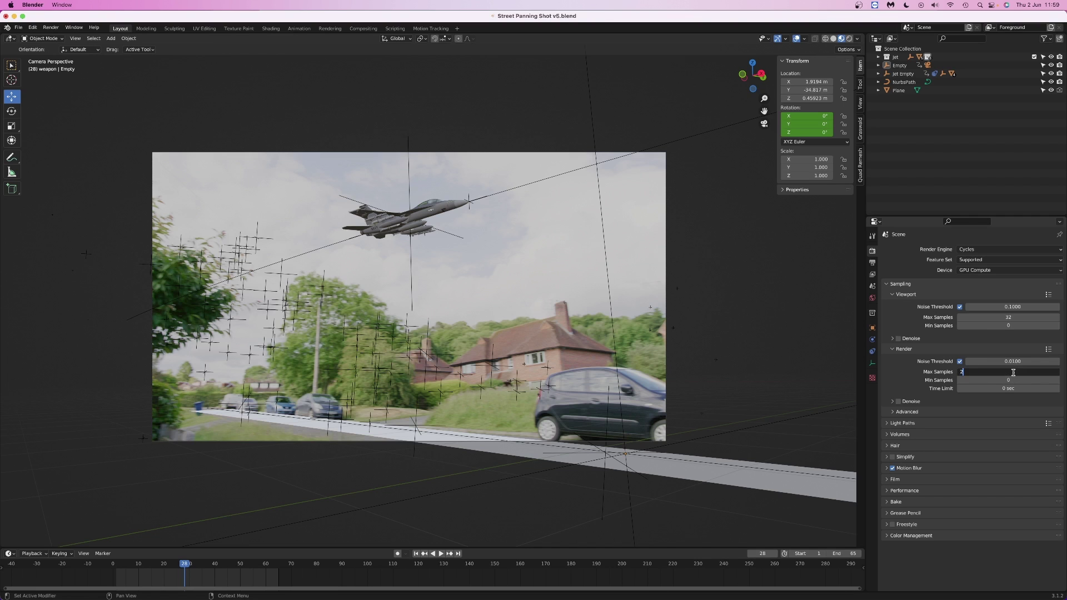
{"action": "type", "text": "2500"}
{"action": "key", "text": "Return"}
{"action": "key", "text": "F12"}
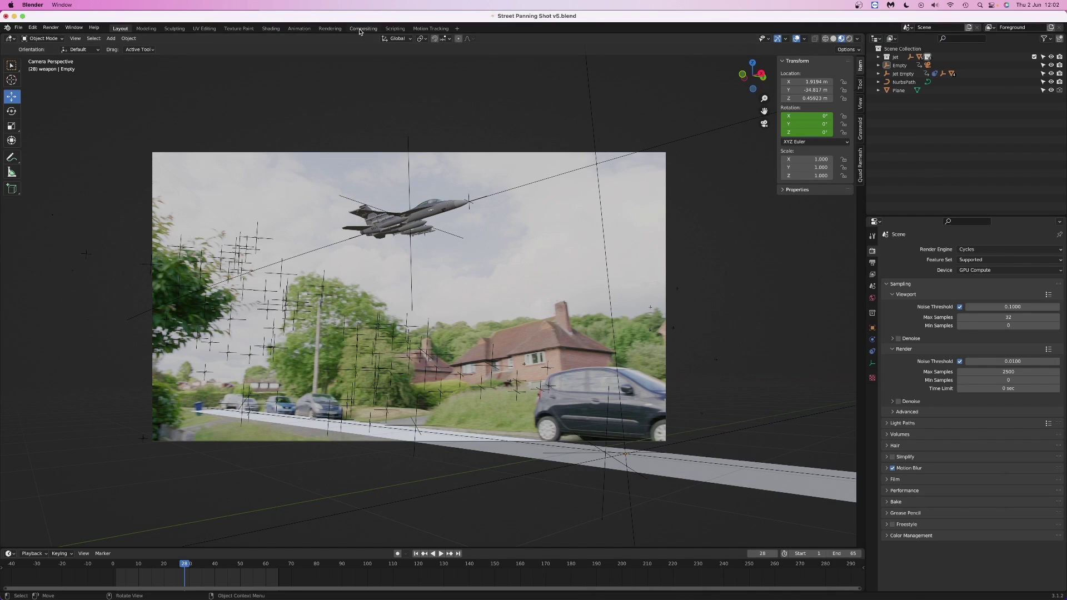
In the compositor, link the Render Layers Image directly to the Composite node in place of the Mix output.
{"action": "left_click", "coordinate": [363, 28]}
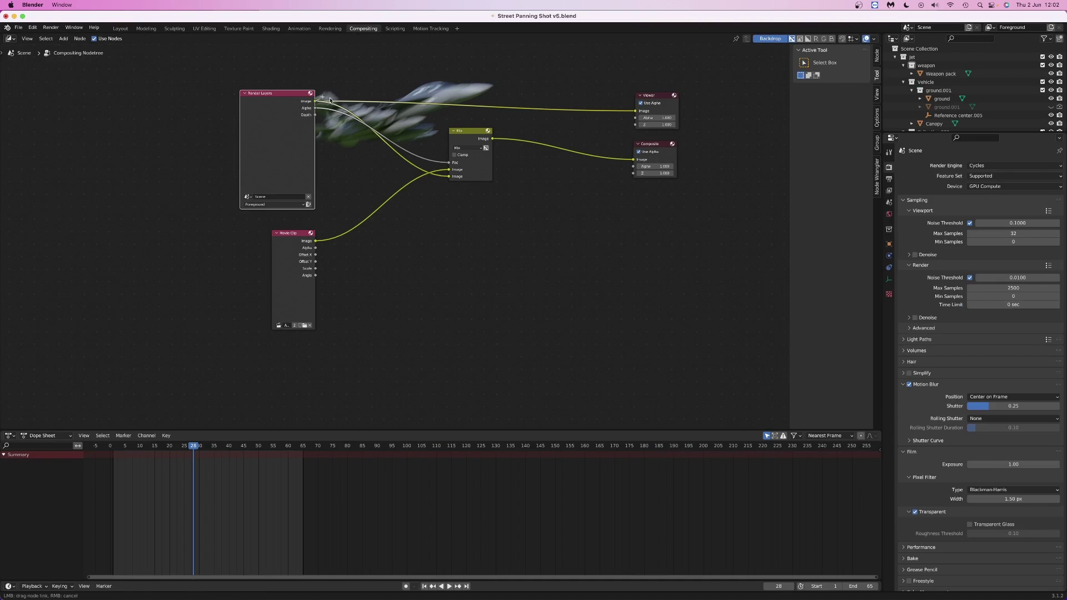
{"action": "left_click_drag", "start_coordinate": [364, 99], "coordinate": [635, 161]}
{"action": "left_click", "coordinate": [464, 376]}
Enable Automatically Pack Resources for the external data and make all file paths relative.
{"action": "left_click", "coordinate": [18, 29]}
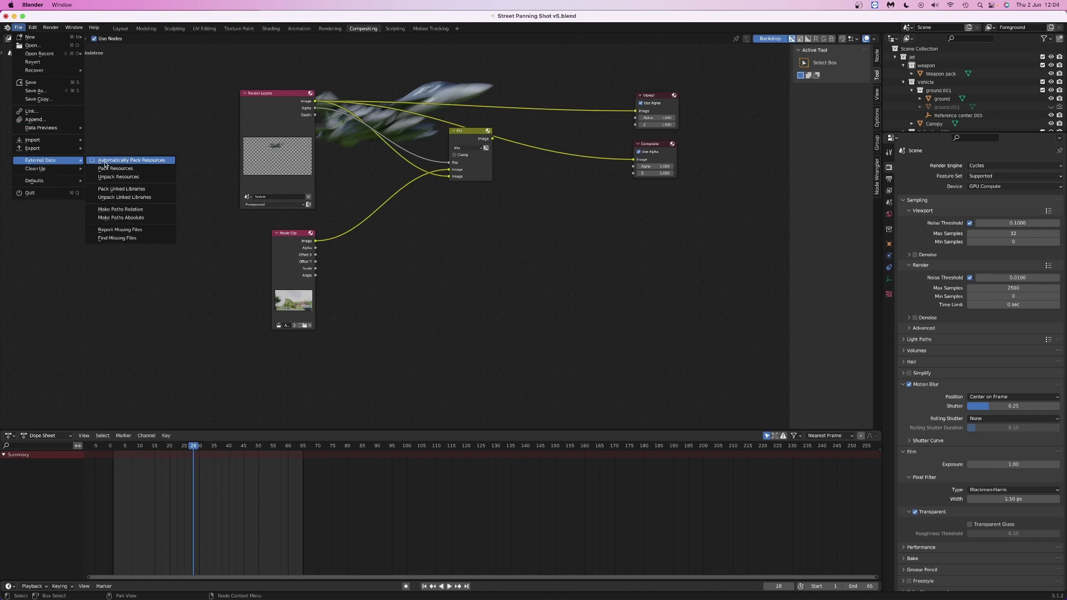
{"action": "left_click", "coordinate": [105, 164]}
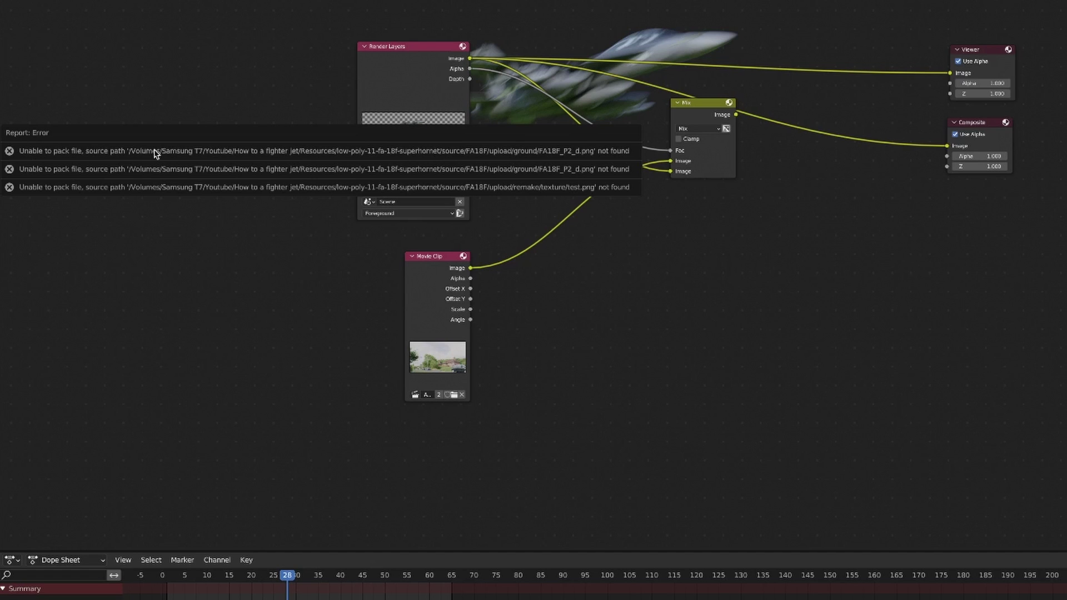
{"action": "left_click", "coordinate": [19, 28]}
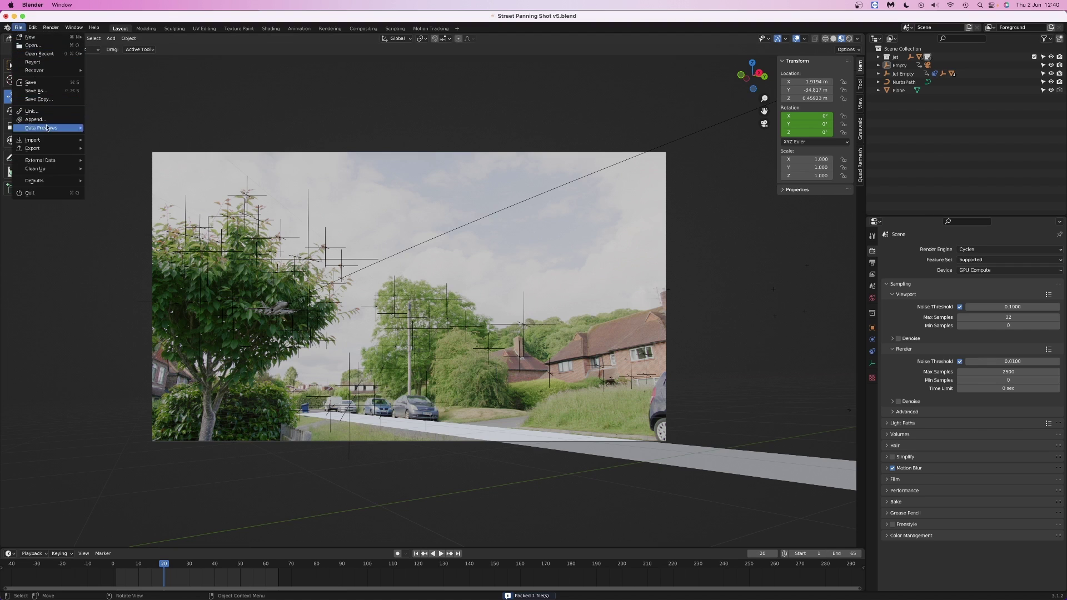
{"action": "mouse_move", "coordinate": [69, 165]}
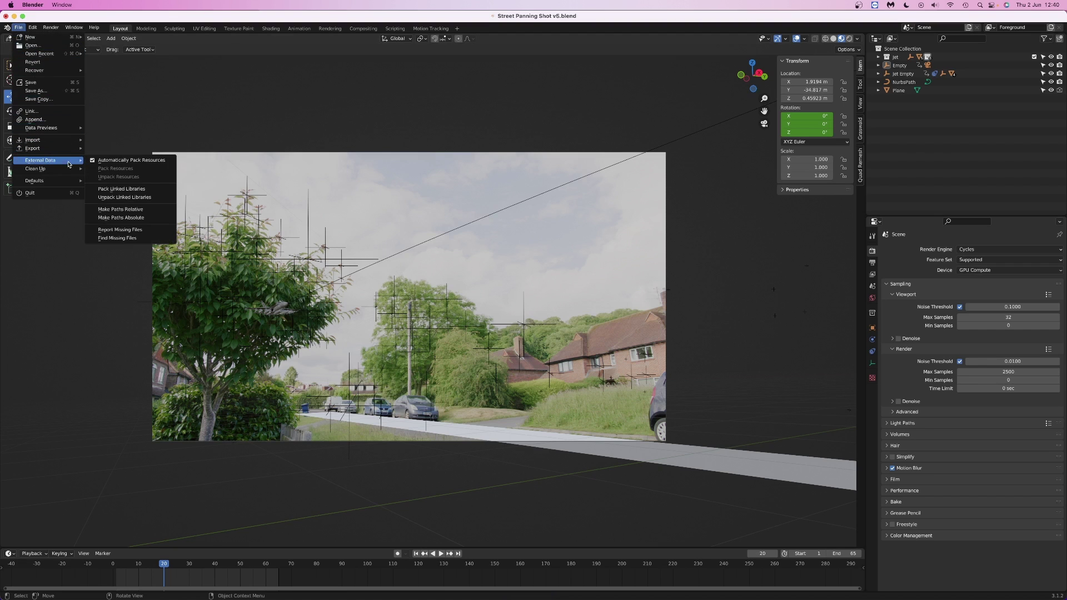
{"action": "left_click", "coordinate": [111, 217]}
Run Find Missing Files on the low-poly-11-fa-18f-superhornet folder inside Resources.
{"action": "left_click", "coordinate": [20, 27]}
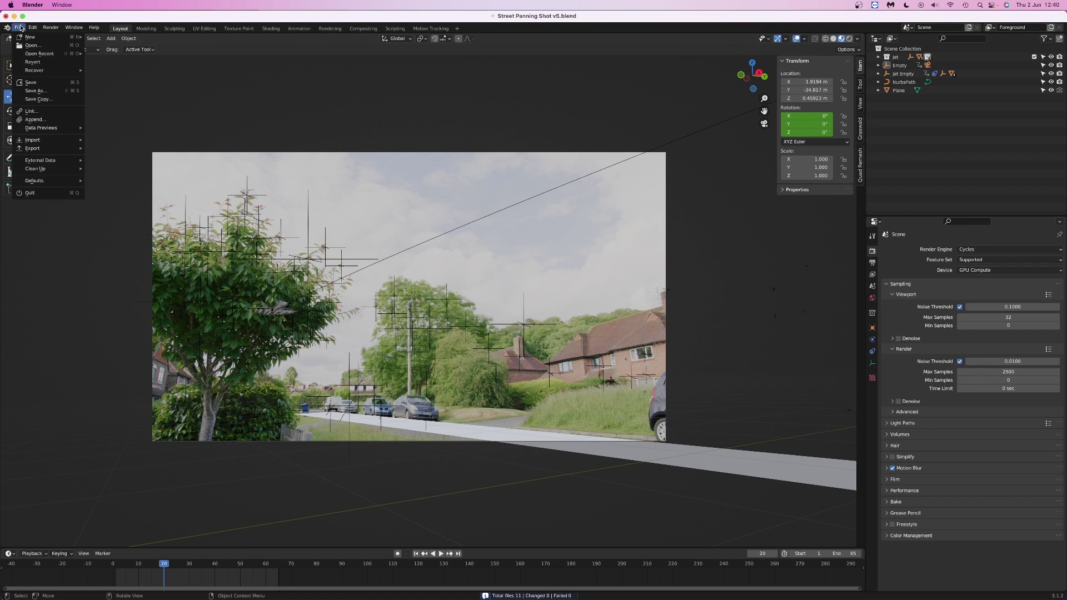
{"action": "mouse_move", "coordinate": [37, 162]}
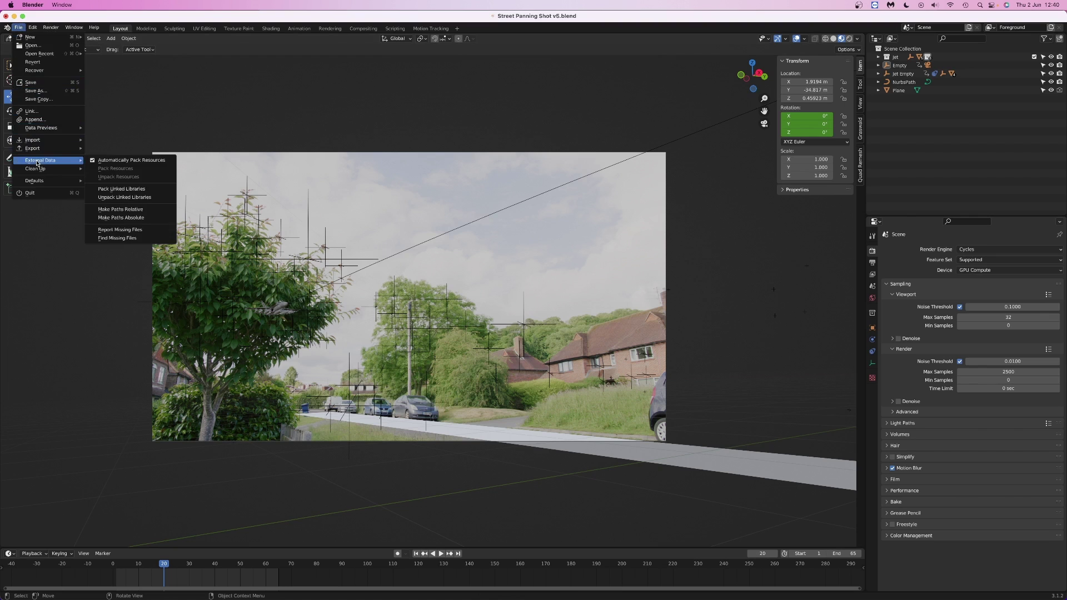
{"action": "left_click", "coordinate": [123, 238]}
{"action": "left_click", "coordinate": [450, 198]}
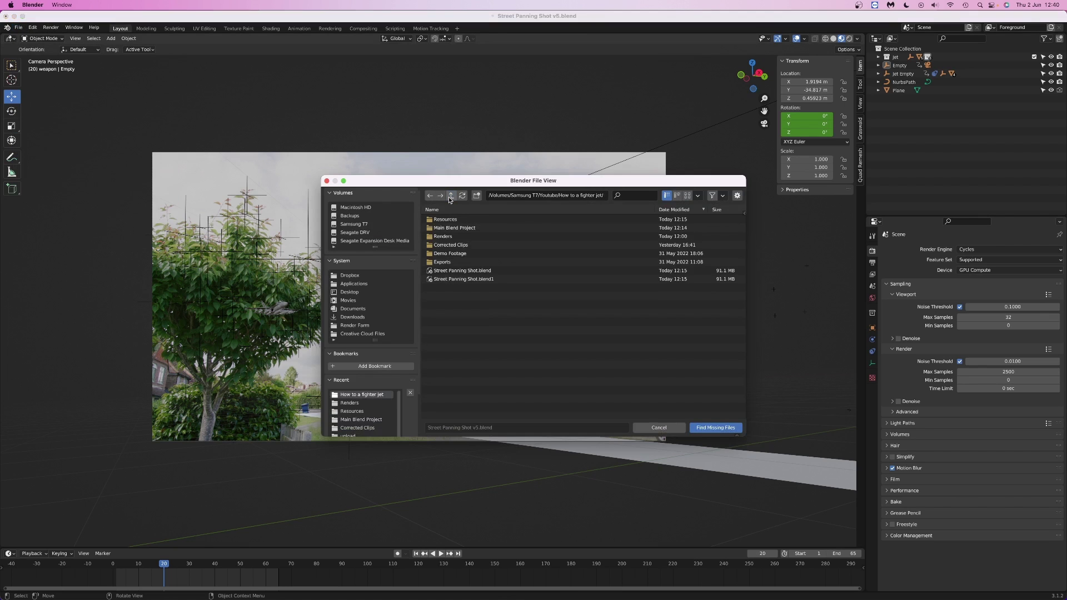
{"action": "double_click", "coordinate": [444, 227]}
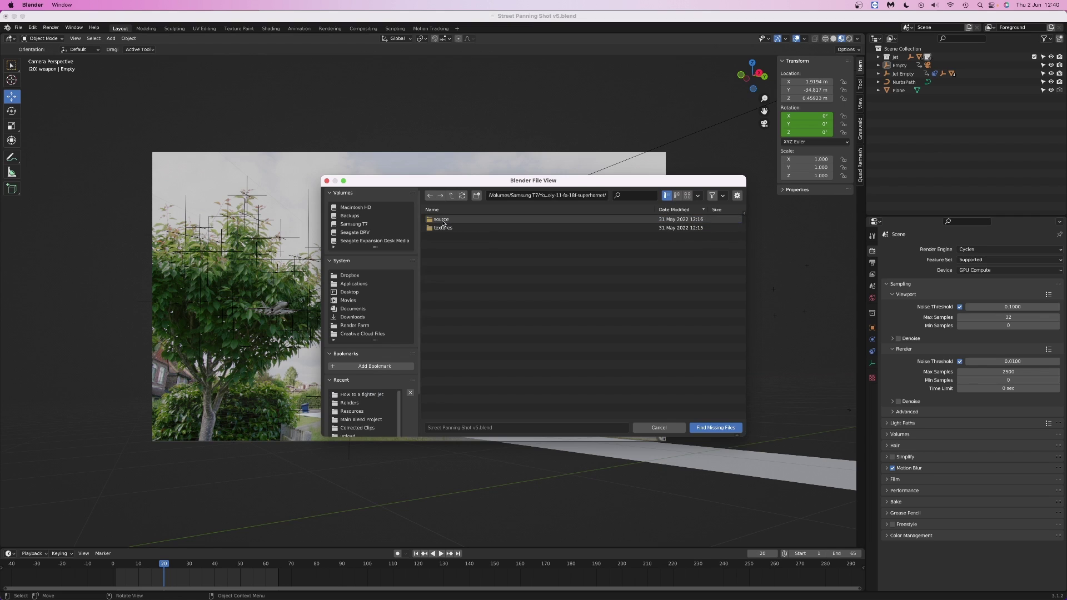
{"action": "left_click", "coordinate": [716, 428]}
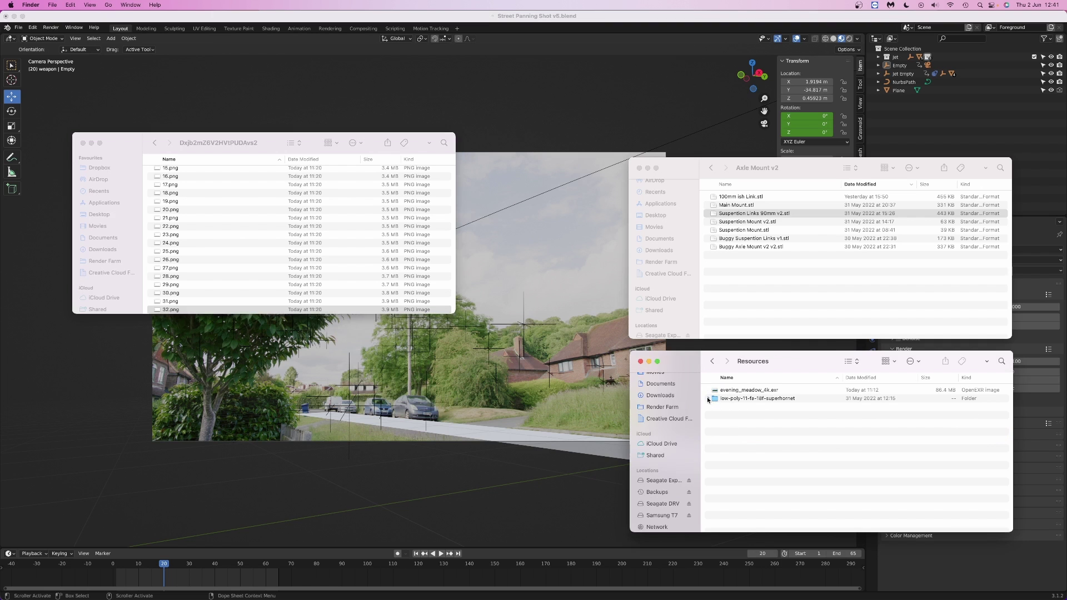
Switch to Finder and look through the textures and source folders of the superhornet model.
{"action": "left_click", "coordinate": [709, 398]}
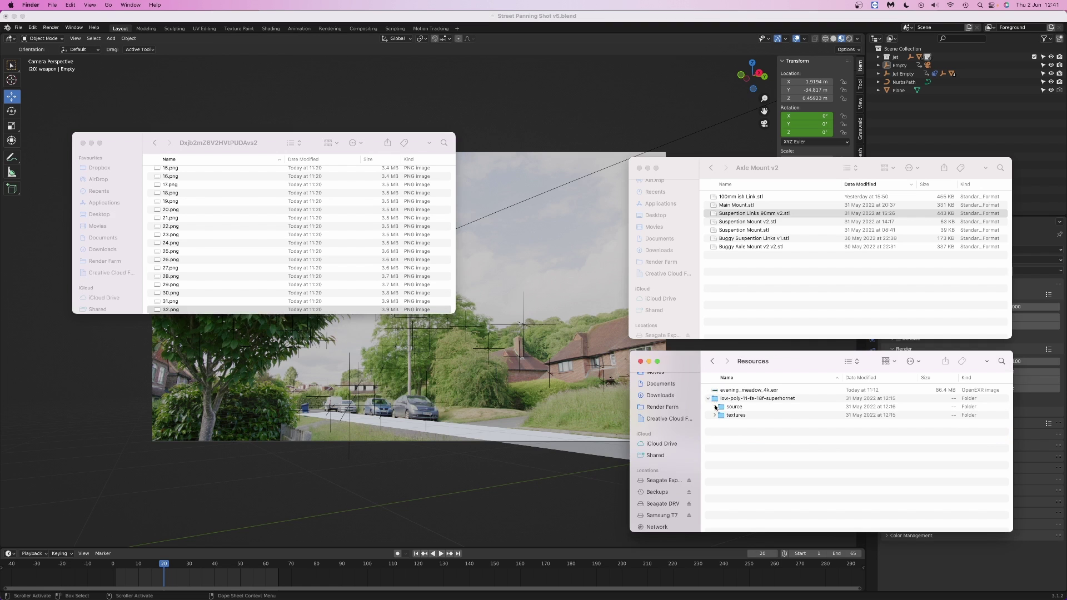
{"action": "left_click", "coordinate": [715, 416]}
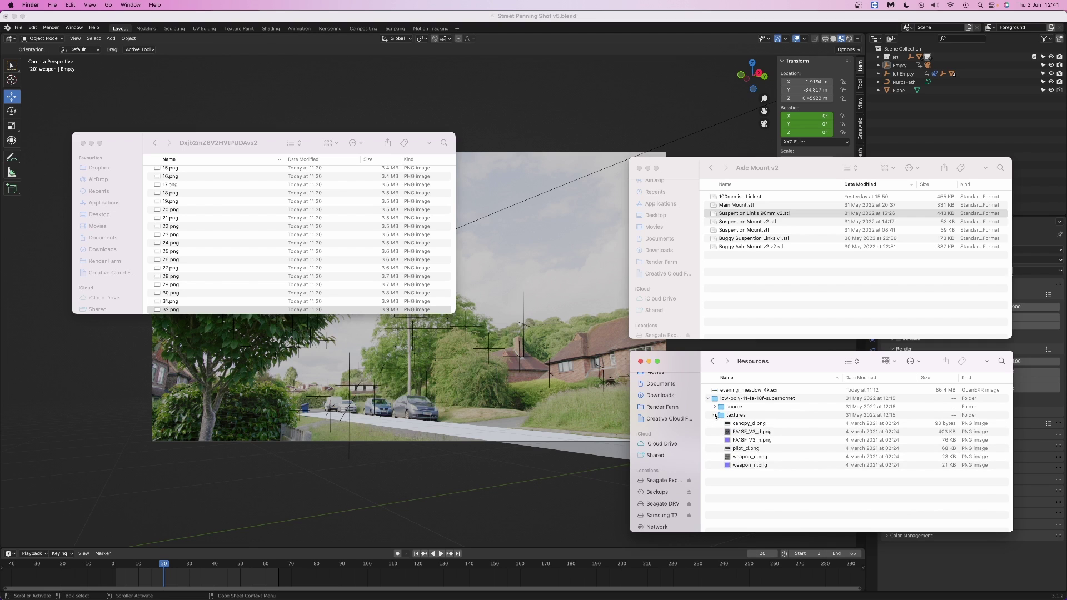
{"action": "left_click", "coordinate": [716, 415]}
{"action": "left_click", "coordinate": [714, 406]}
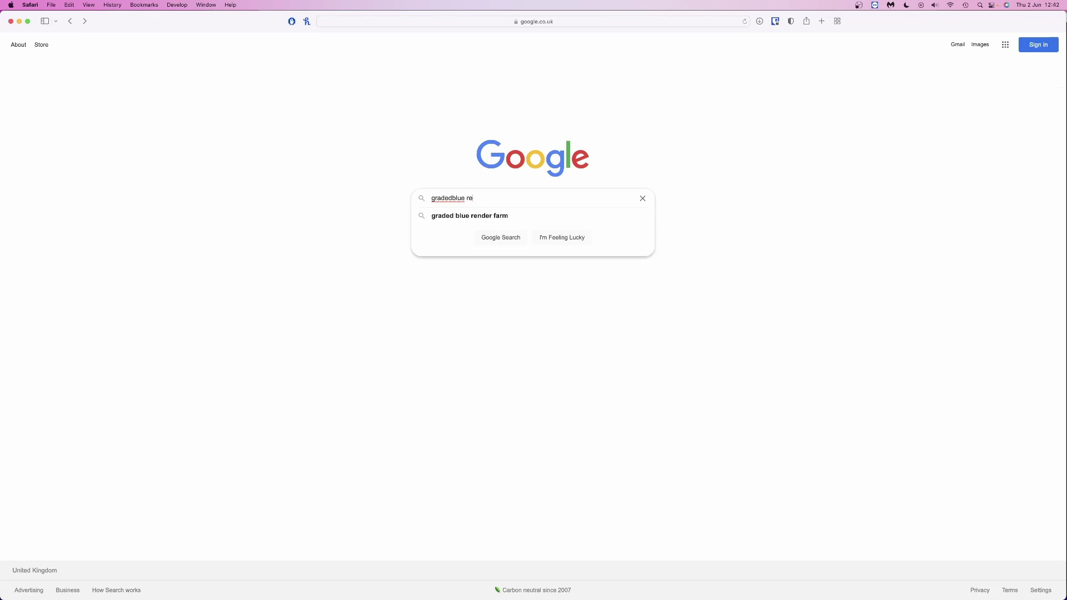
Switch to Safari, search Google for the gradedblue renderfarm and open its website.
{"action": "type", "text": "nderfarm"}
{"action": "key", "text": "Return"}
{"action": "left_click", "coordinate": [204, 160]}
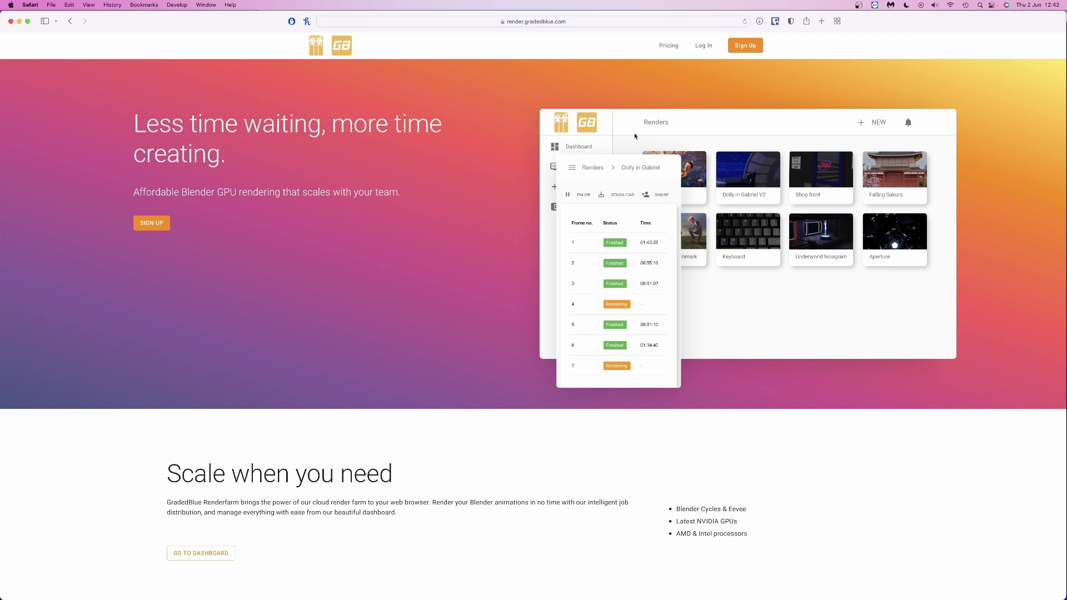
Log in to GradedBlue Renderfarm and upload the Street Panning Shot v5 blend file as a new render.
{"action": "left_click", "coordinate": [698, 48]}
{"action": "left_click", "coordinate": [760, 46]}
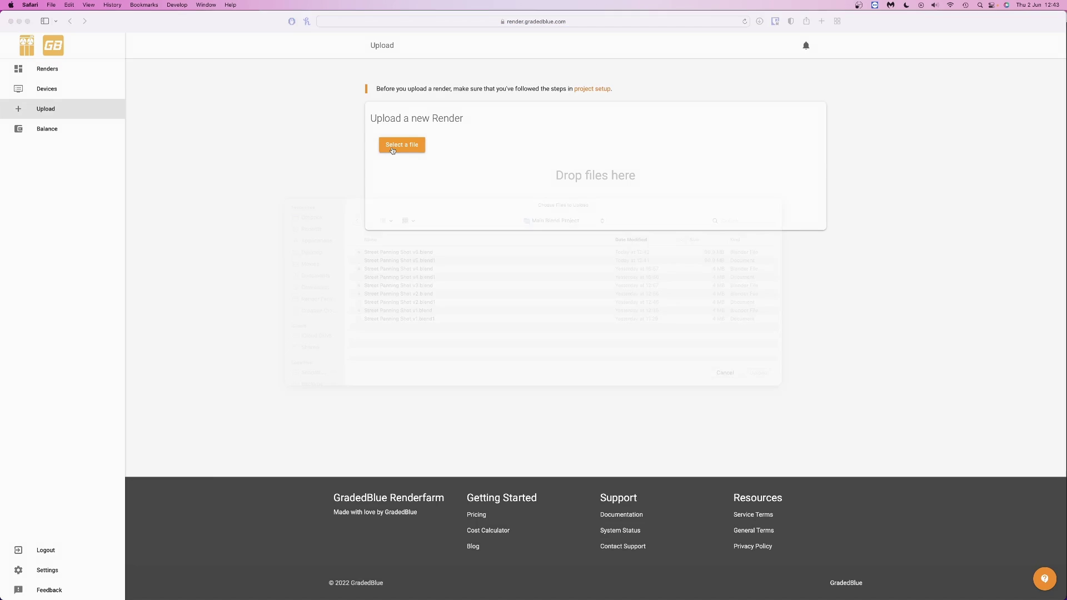
{"action": "left_click", "coordinate": [389, 143]}
{"action": "left_click", "coordinate": [757, 387]}
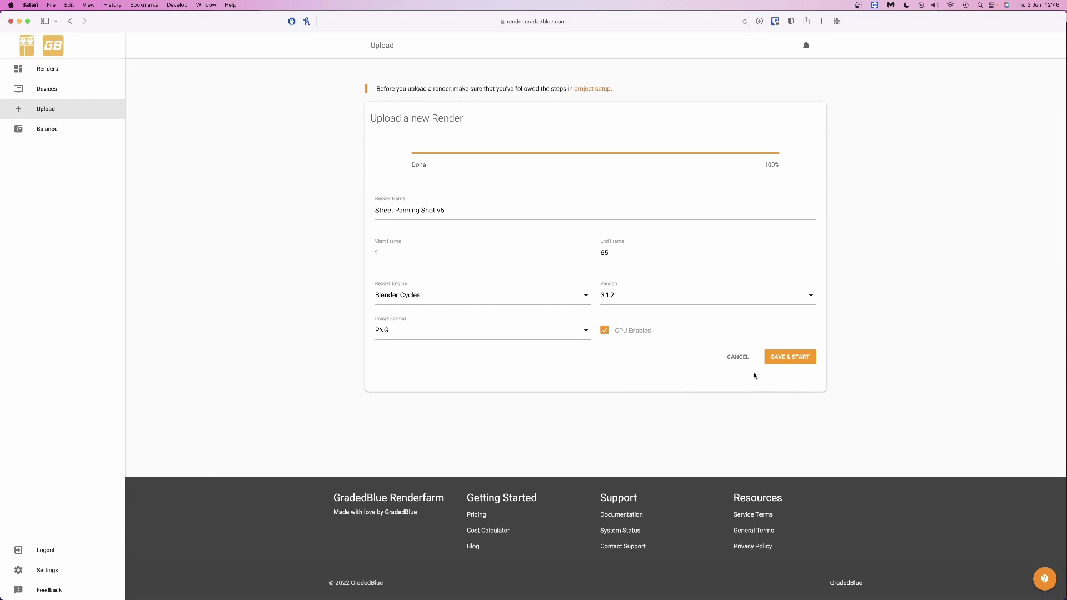
Save and start the Street Panning Shot v5 render for frames 1 to 65 with Blender Cycles and PNG output.
{"action": "left_click", "coordinate": [784, 359]}
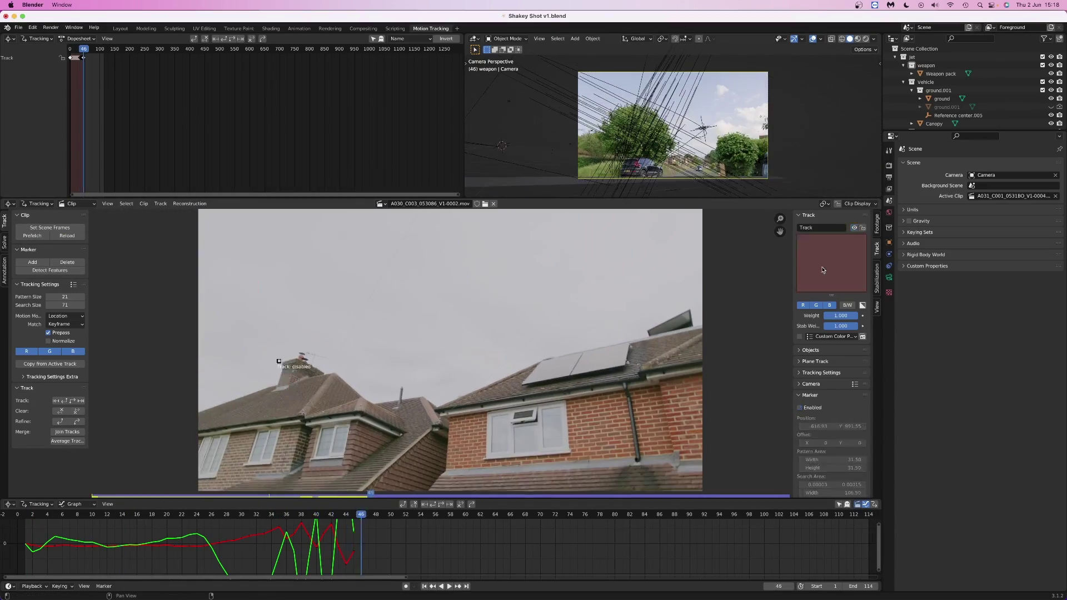
{"action": "key", "text": "Right"}
{"action": "key", "text": "Right"}
{"action": "key", "text": "Right"}
{"action": "key", "text": "Right"}
{"action": "key", "text": "Right"}
{"action": "key", "text": "Right"}
{"action": "key", "text": "Right"}
{"action": "key", "text": "Right"}
{"action": "key", "text": "Right"}
{"action": "key", "text": "Right"}
{"action": "key", "text": "Right"}
Switch to Blender and track the chimney marker through the house footage in Shakey Shot v1.
{"action": "key", "text": "ctrl+t"}
{"action": "key", "text": "shift+Left"}
{"action": "key", "text": "ctrl+t"}
{"action": "key", "text": "shift+Left"}
Place and track markers on the brick house's gutter, its roof corner and the neighbouring house's window.
{"action": "left_click", "coordinate": [610, 283], "text": "ctrl"}
{"action": "key", "text": "ctrl+t"}
{"action": "key", "text": "shift+Left"}
{"action": "key", "text": "g"}
{"action": "left_click", "coordinate": [437, 339], "text": "ctrl"}
{"action": "key", "text": "ctrl+t"}
{"action": "left_click", "coordinate": [328, 355], "text": "ctrl"}
Place and track further markers beside the brick house's upper window and on its lower wall.
{"action": "key", "text": "ctrl+t"}
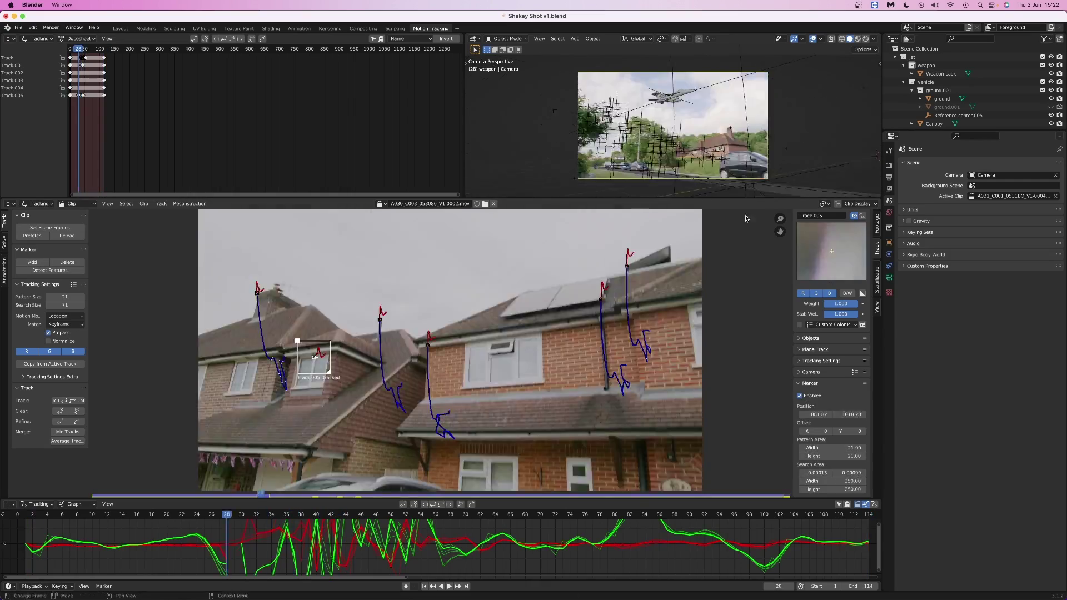
{"action": "left_click", "coordinate": [473, 380], "text": "ctrl"}
{"action": "key", "text": "ctrl+t"}
{"action": "key", "text": "shift+Left"}
{"action": "left_click", "coordinate": [558, 451], "text": "ctrl"}
{"action": "key", "text": "ctrl+t"}
{"action": "key", "text": "Left"}
{"action": "key", "text": "Left"}
{"action": "key", "text": "Left"}
{"action": "key", "text": "ctrl+t"}
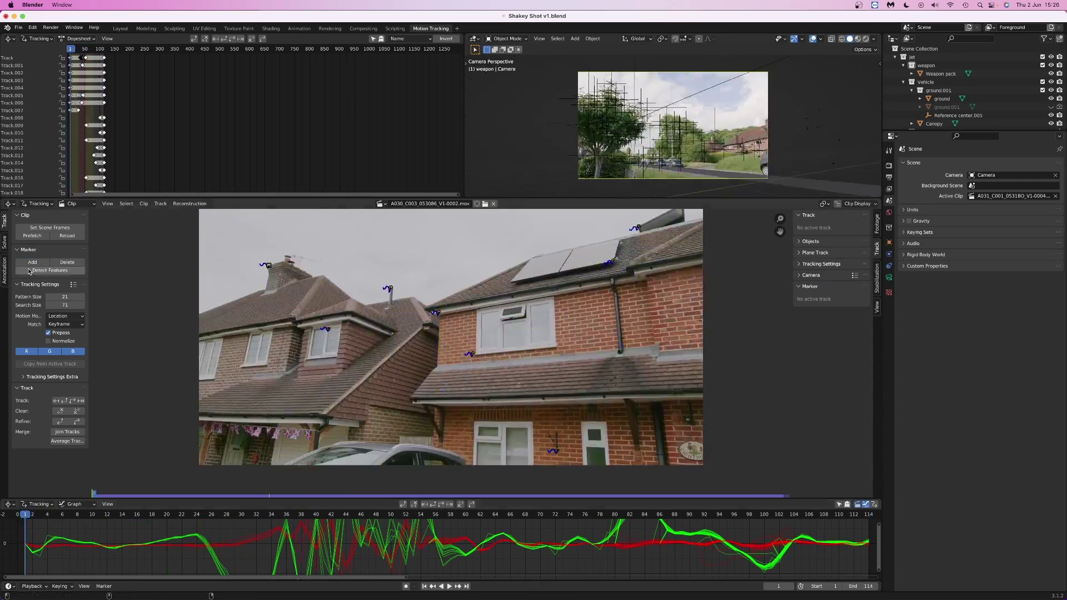
Solve the camera motion, add a marker on the brick house's upper window and scrub through the tracks.
{"action": "left_click", "coordinate": [4, 242]}
{"action": "left_click", "coordinate": [49, 316]}
{"action": "left_click", "coordinate": [3, 221]}
{"action": "left_click", "coordinate": [533, 409], "text": "ctrl"}
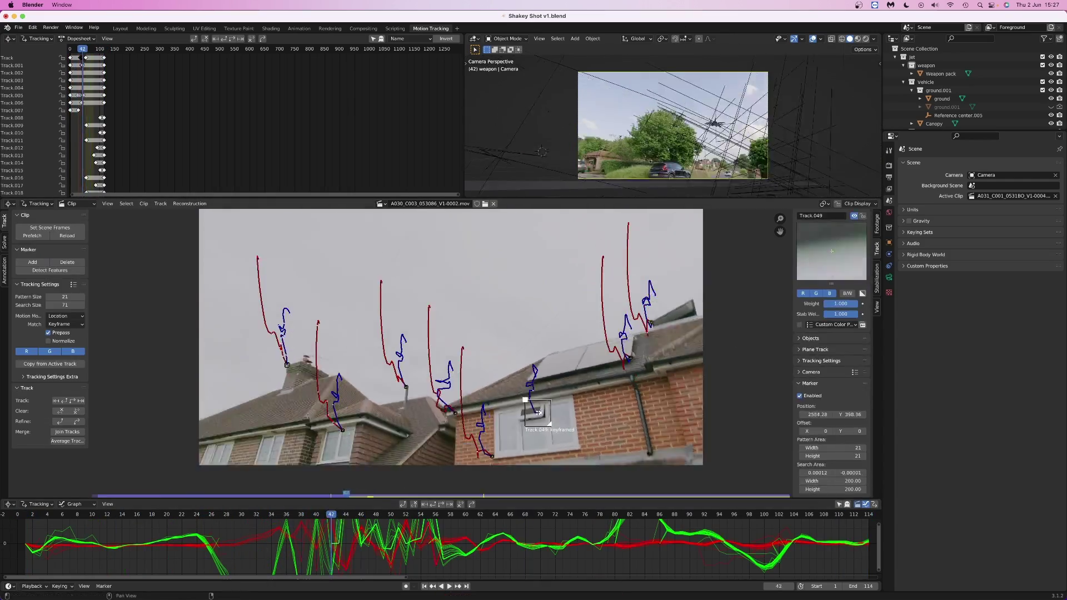
{"action": "key", "text": "shift+Left"}
{"action": "left_click_drag", "start_coordinate": [25, 515], "coordinate": [455, 519]}
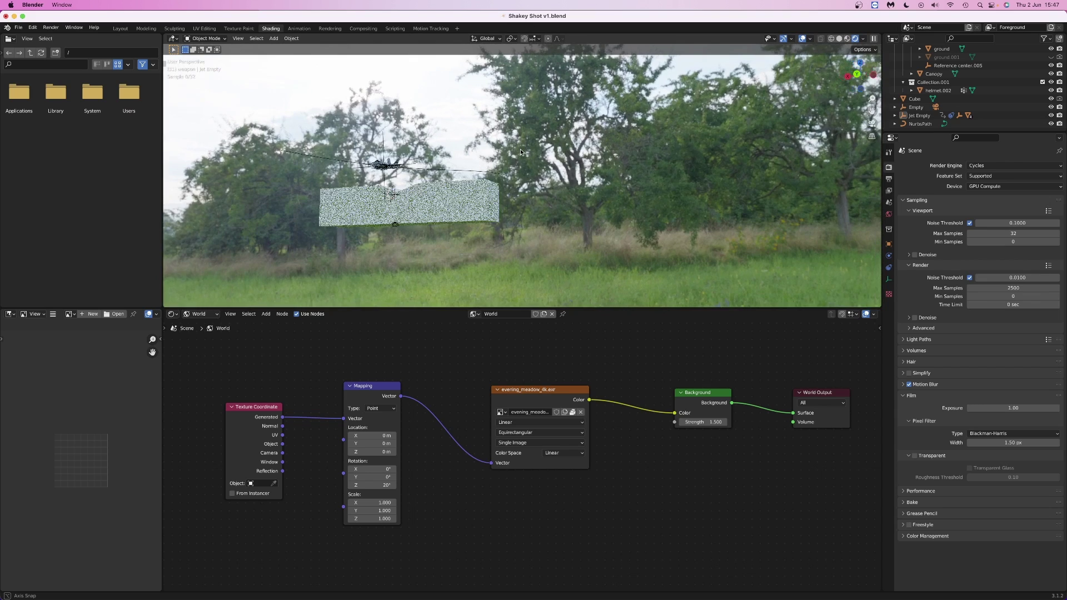
Set the Z rotation of the evening_meadow HDRI's Mapping node to 40°.
{"action": "middle_click_drag", "start_coordinate": [520, 149], "coordinate": [495, 222]}
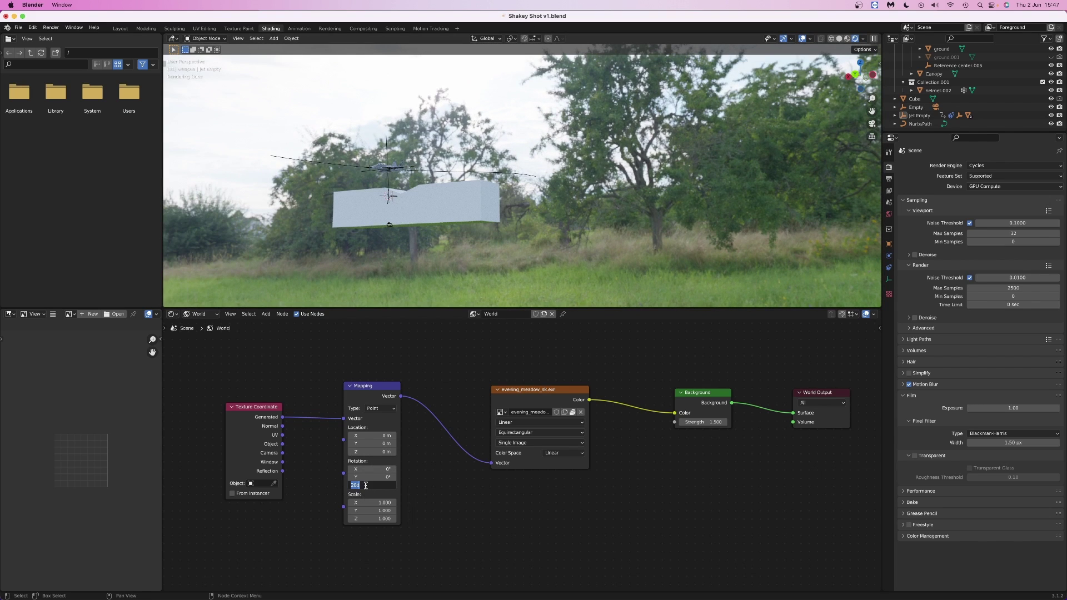
{"action": "key", "text": "Return"}
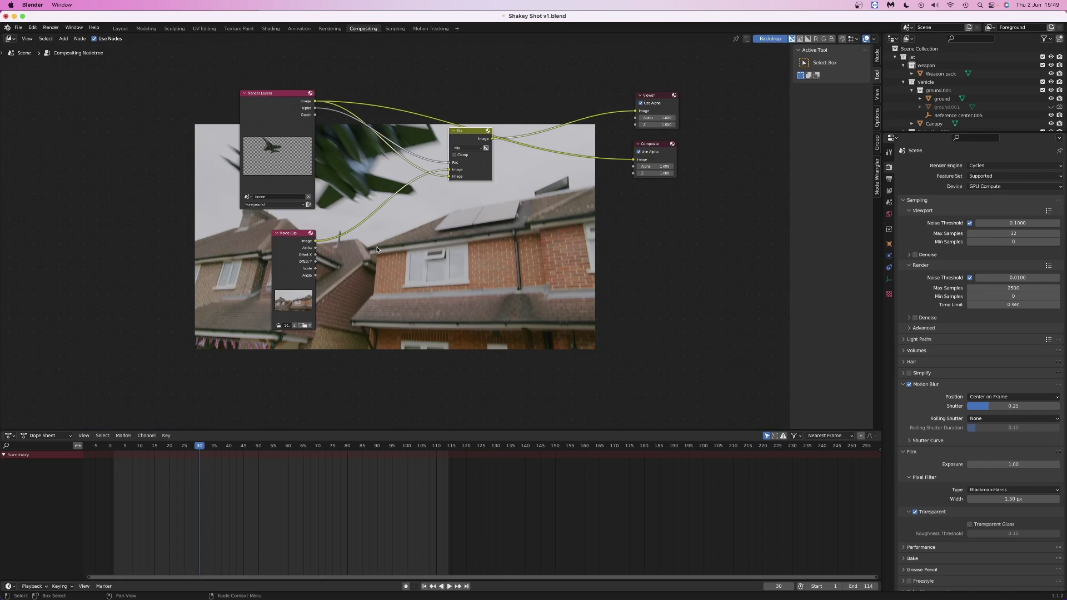
{"action": "scroll", "coordinate": [377, 250], "scroll_direction": "down", "scroll_amount": 1}
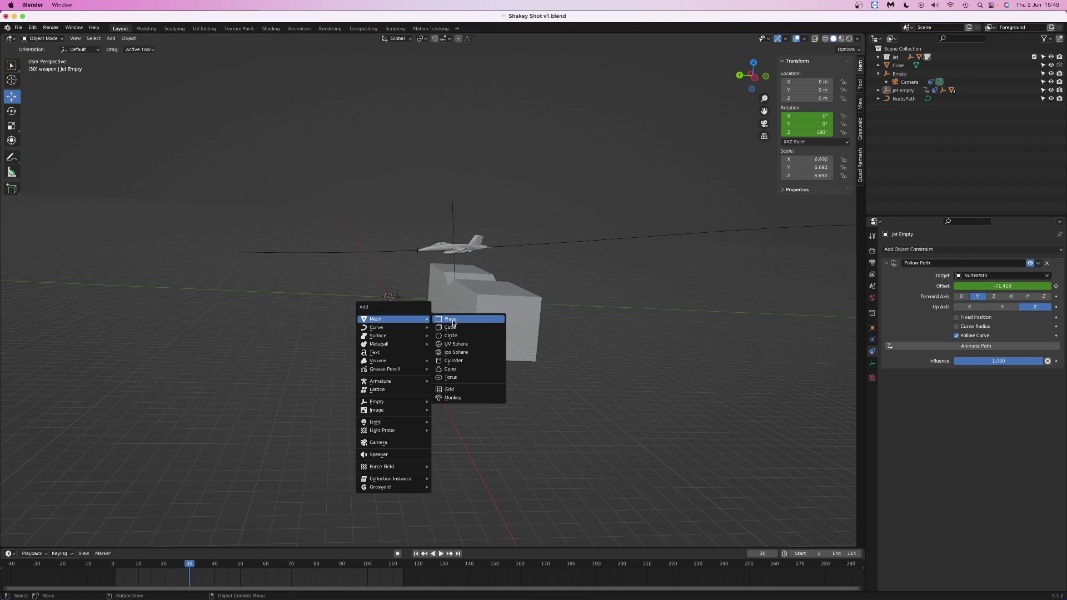
Move the plane about 7 m down on Z, scale it by 100 and check it through the camera.
{"action": "left_click", "coordinate": [459, 317]}
{"action": "key", "text": "g"}
{"action": "key", "text": "z"}
{"action": "left_click", "coordinate": [383, 342]}
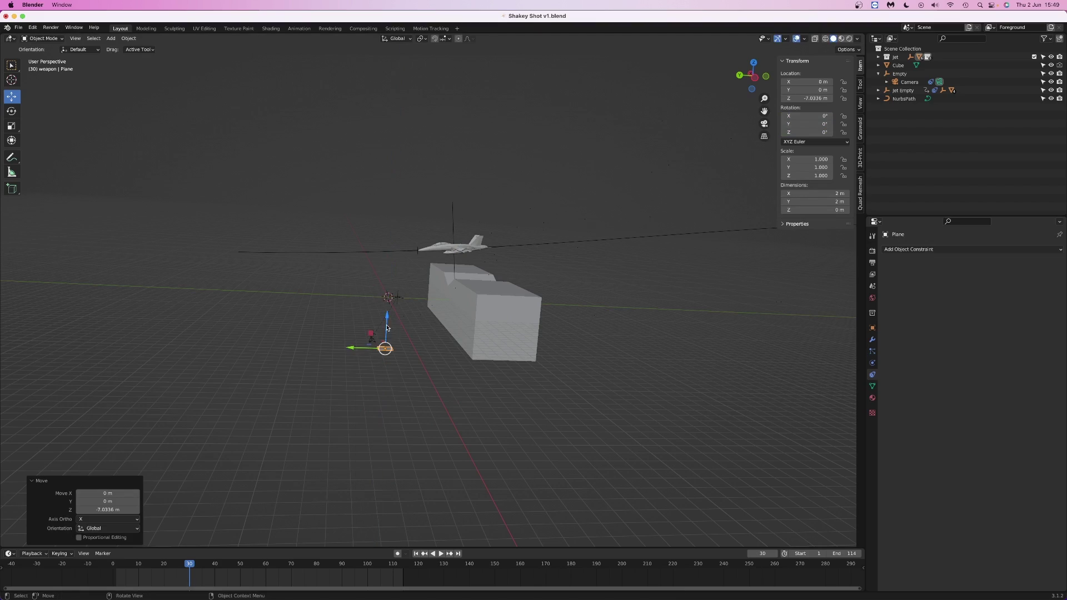
{"action": "type", "text": "s100"}
{"action": "key", "text": "Return"}
{"action": "key", "text": "KP_0"}
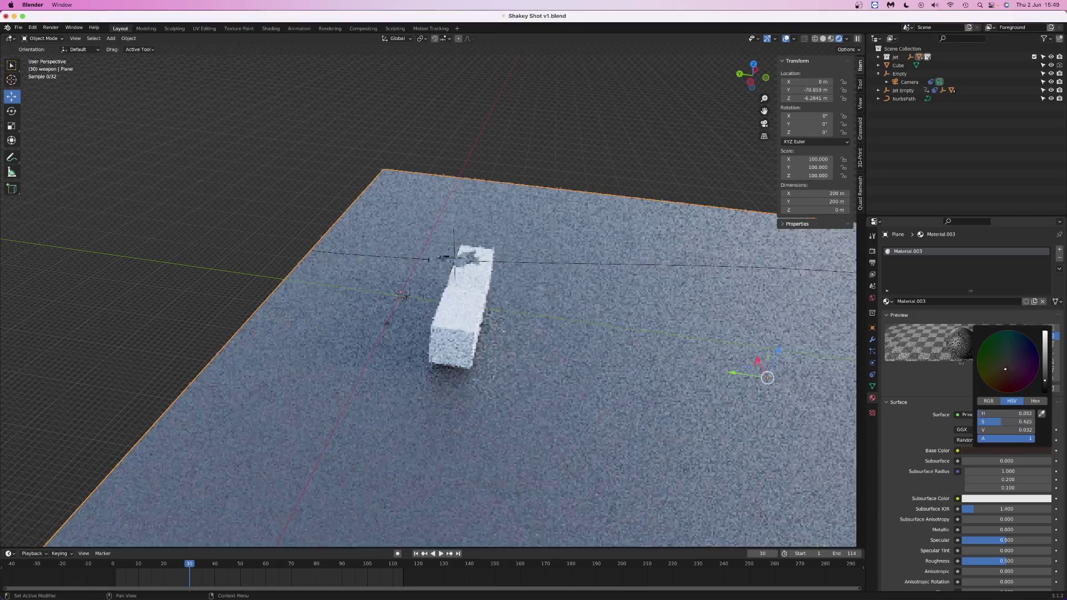
Give the ground plane's material a dark red base colour and a roughness of 0.8, and check the camera view.
{"action": "left_click_drag", "start_coordinate": [1002, 387], "coordinate": [1001, 390]}
{"action": "scroll", "coordinate": [937, 443], "scroll_direction": "down", "scroll_amount": 4}
{"action": "left_click_drag", "start_coordinate": [995, 478], "coordinate": [1052, 477]}
{"action": "left_click", "coordinate": [1048, 478]}
{"action": "type", "text": "0.8"}
{"action": "key", "text": "Return"}
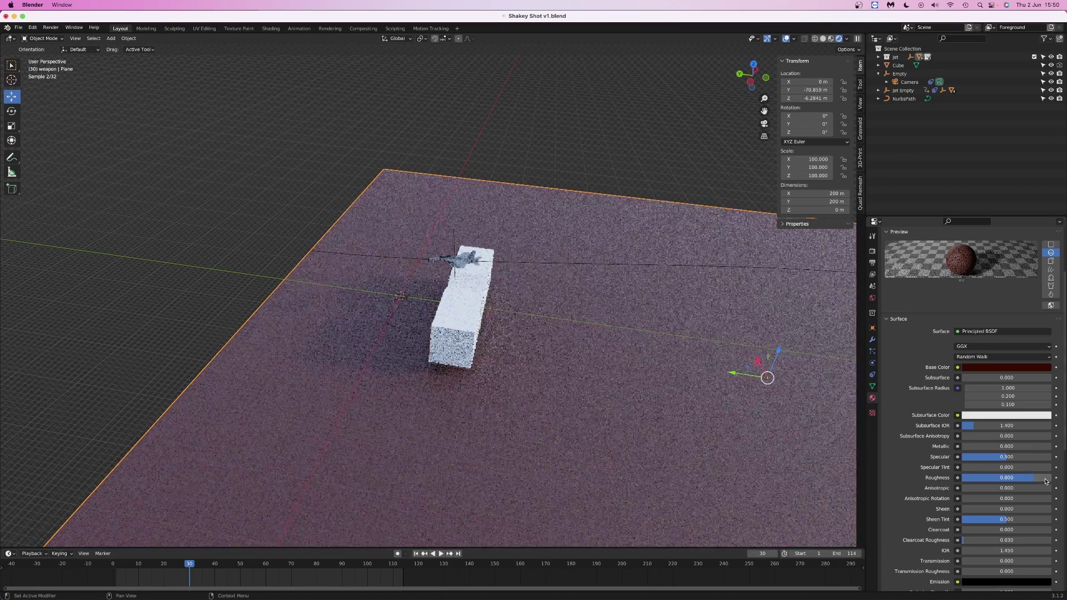
{"action": "key", "text": "KP_0"}
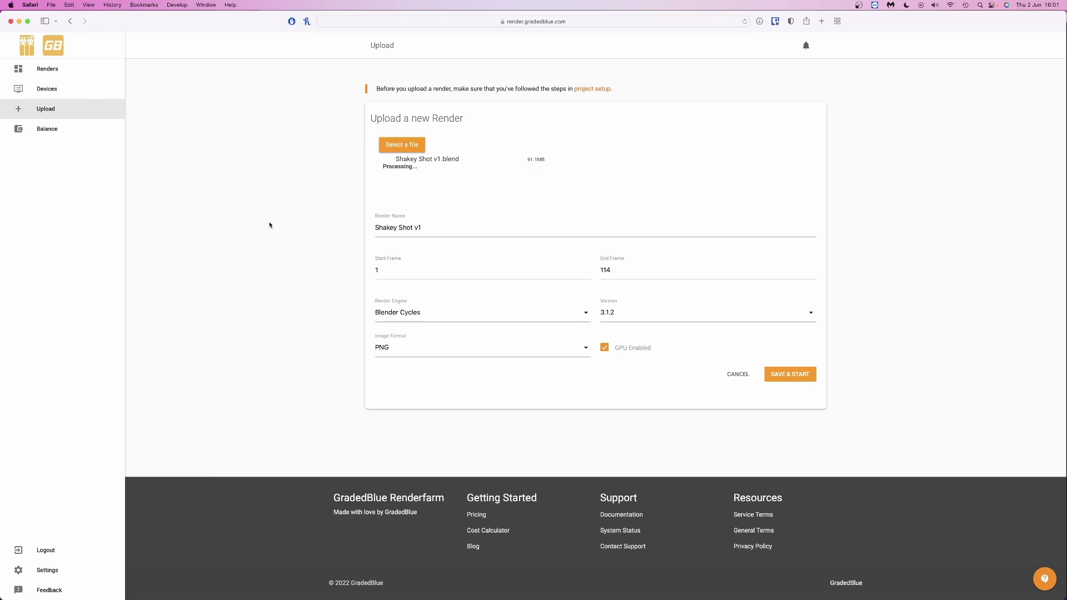
Switch to Safari and start the uploaded Shakey Shot v1 render for frames 1 to 114 on GradedBlue.
{"action": "left_click", "coordinate": [794, 356]}
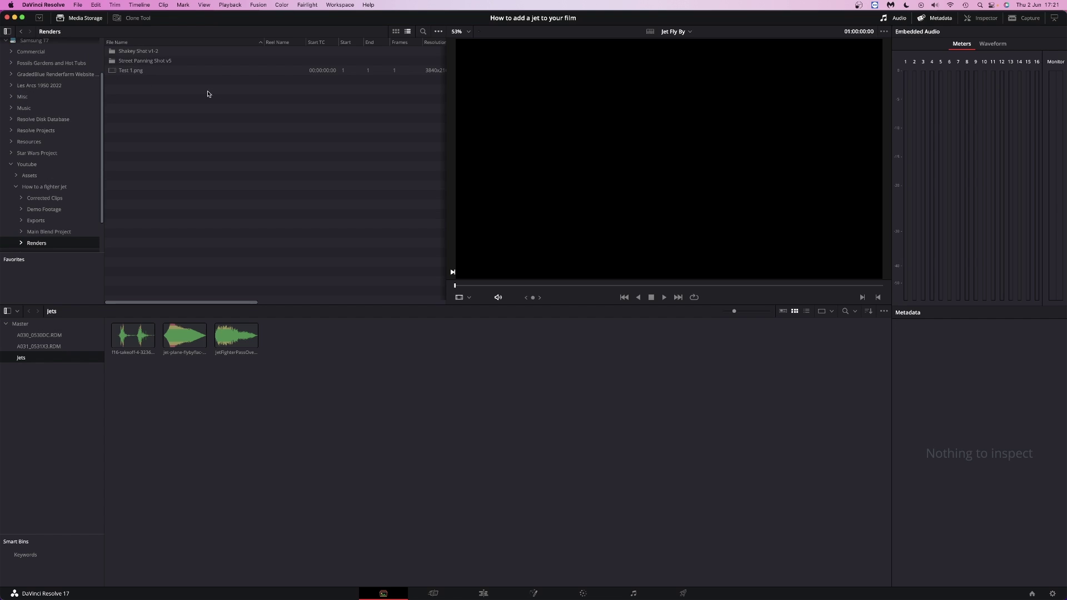
Switch to DaVinci Resolve and set the media storage's frame display mode to show the rendered frames as sequences.
{"action": "left_click", "coordinate": [440, 32]}
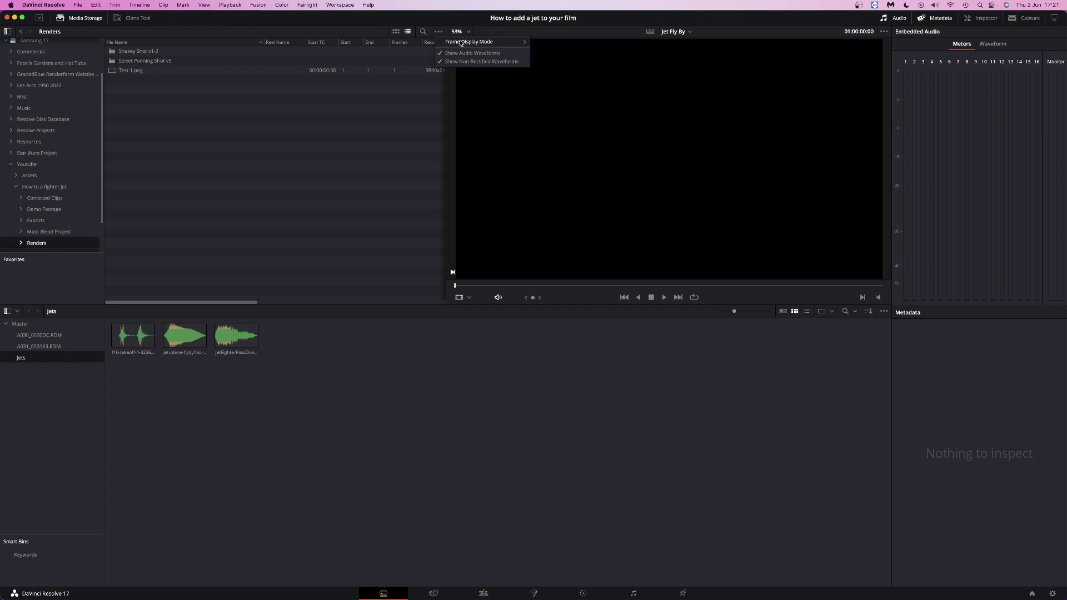
{"action": "mouse_move", "coordinate": [498, 40]}
{"action": "left_click", "coordinate": [549, 59]}
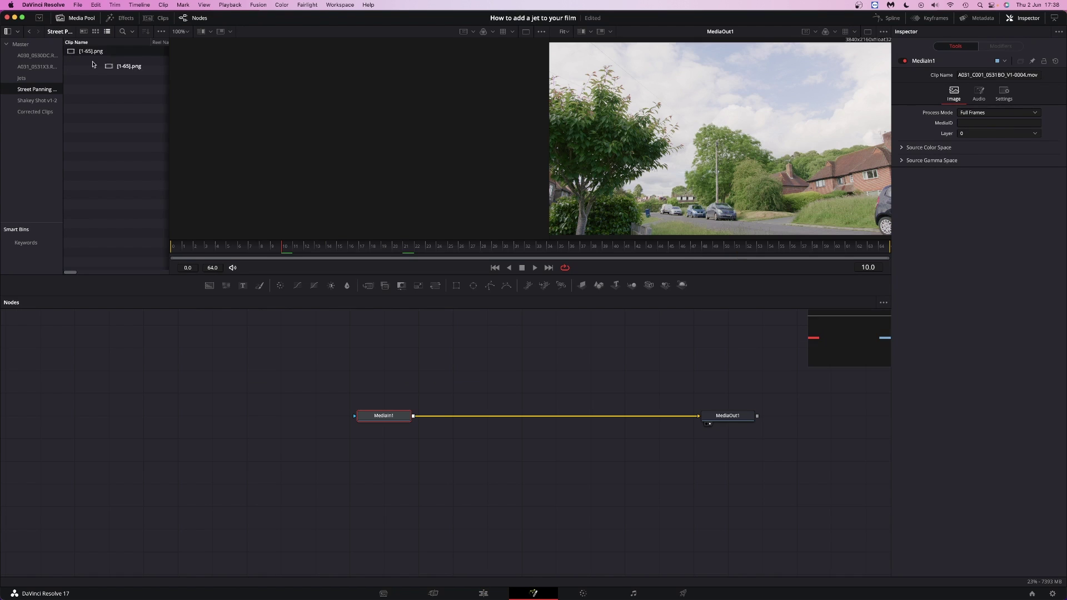
Add the [1-65].png jet sequence to the Fusion composition and merge it over the street footage.
{"action": "left_click_drag", "start_coordinate": [93, 64], "coordinate": [359, 372]}
{"action": "left_click", "coordinate": [368, 286]}
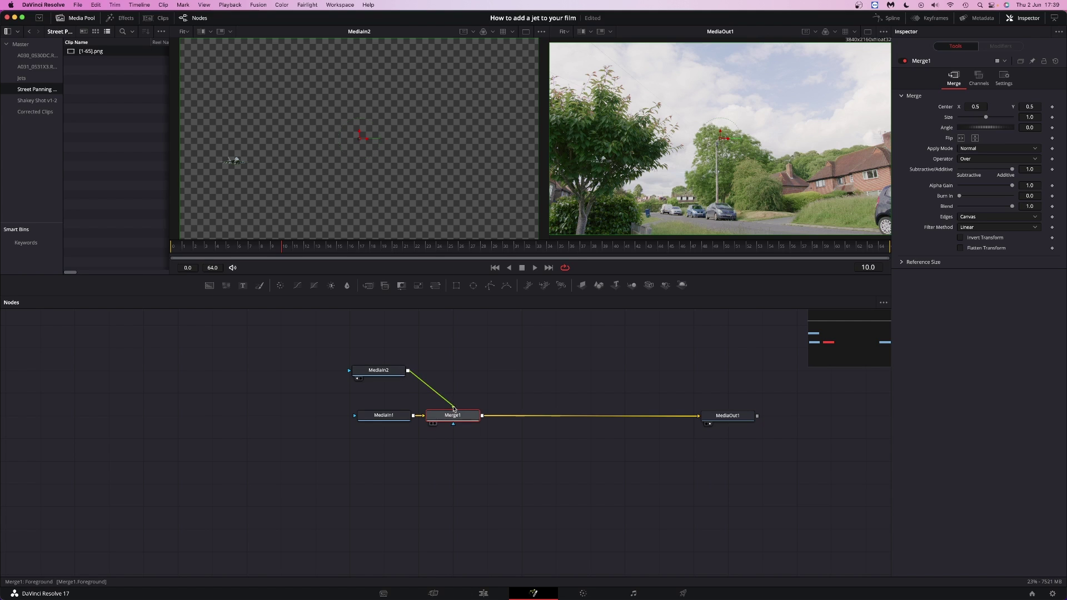
Add a Luma Keyer fed by the street footage, view it and set its low and high thresholds to 0.711.
{"action": "key", "text": "shift+space"}
{"action": "type", "text": "luma"}
{"action": "key", "text": "Return"}
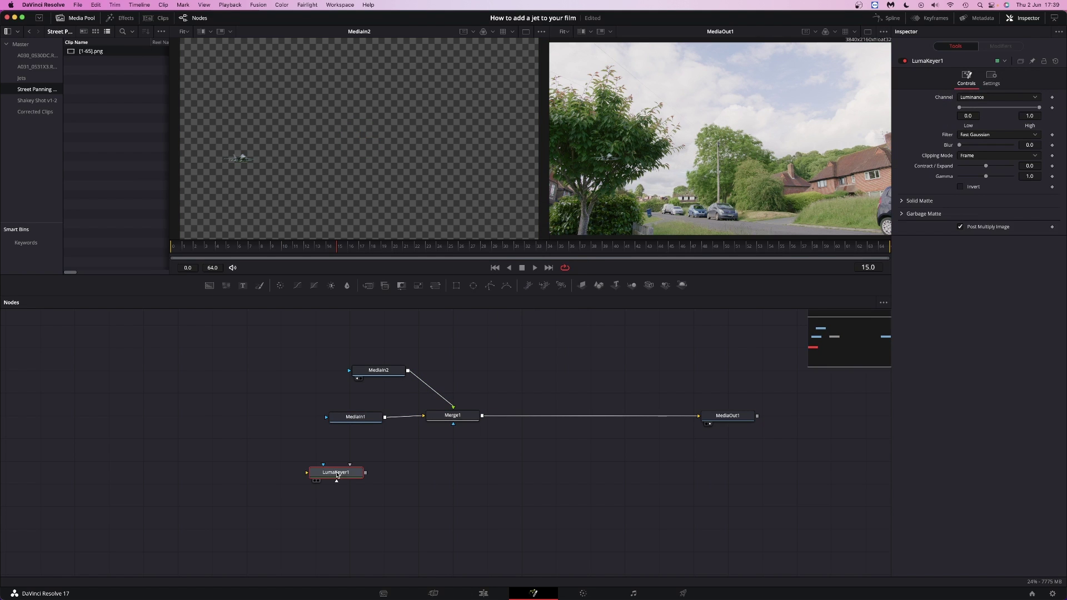
{"action": "left_click_drag", "start_coordinate": [338, 475], "coordinate": [467, 470]}
{"action": "key", "text": "2"}
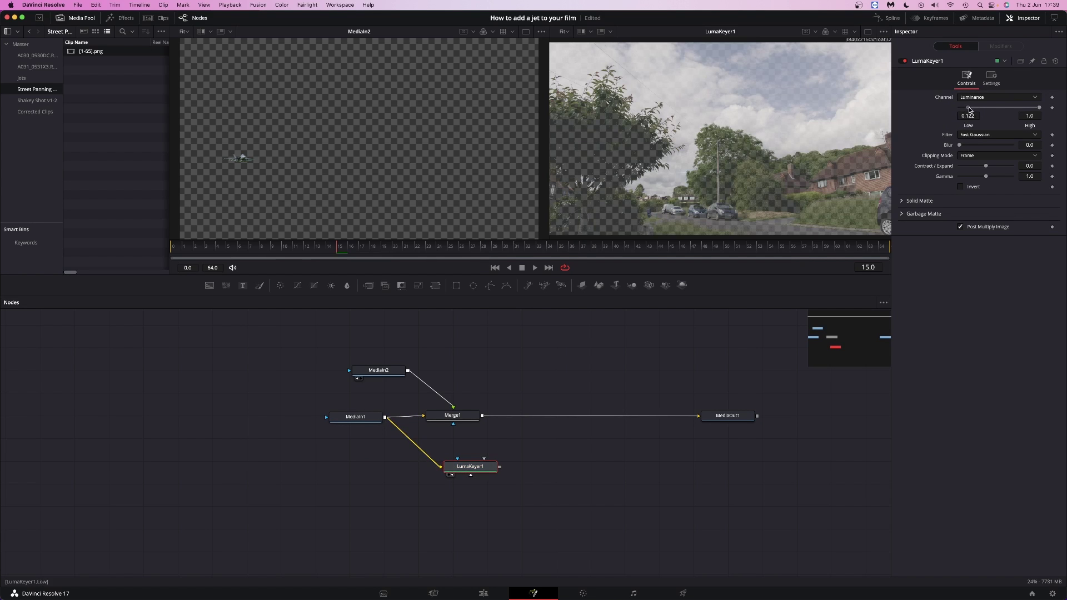
{"action": "left_click_drag", "start_coordinate": [971, 110], "coordinate": [1021, 109]}
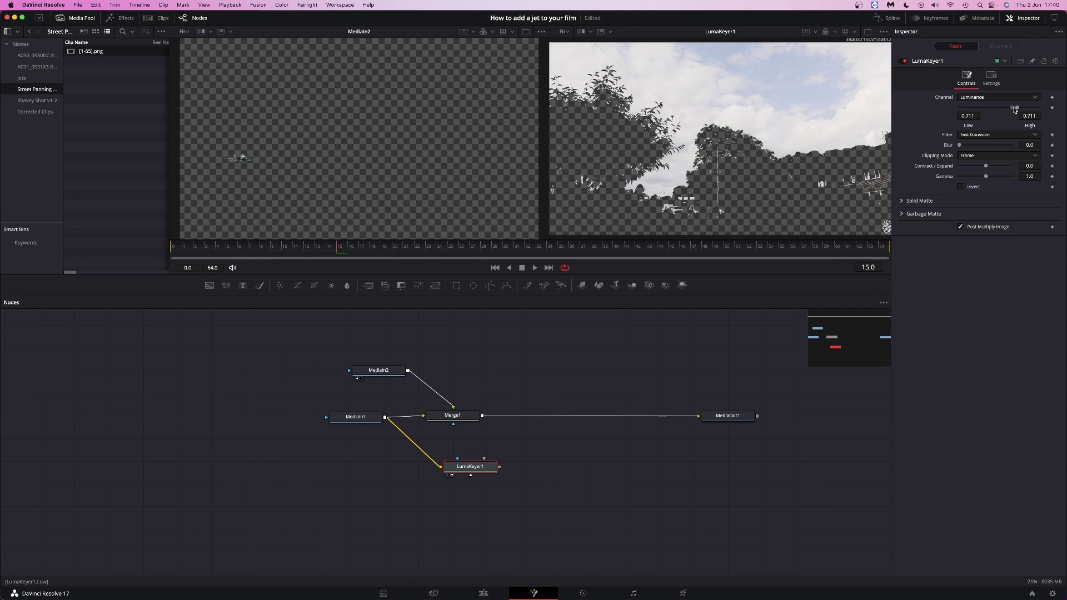
Connect the Luma Keyer's output to the jet sequence's mask input.
{"action": "left_click_drag", "start_coordinate": [491, 468], "coordinate": [417, 474]}
{"action": "left_click_drag", "start_coordinate": [389, 420], "coordinate": [364, 372]}
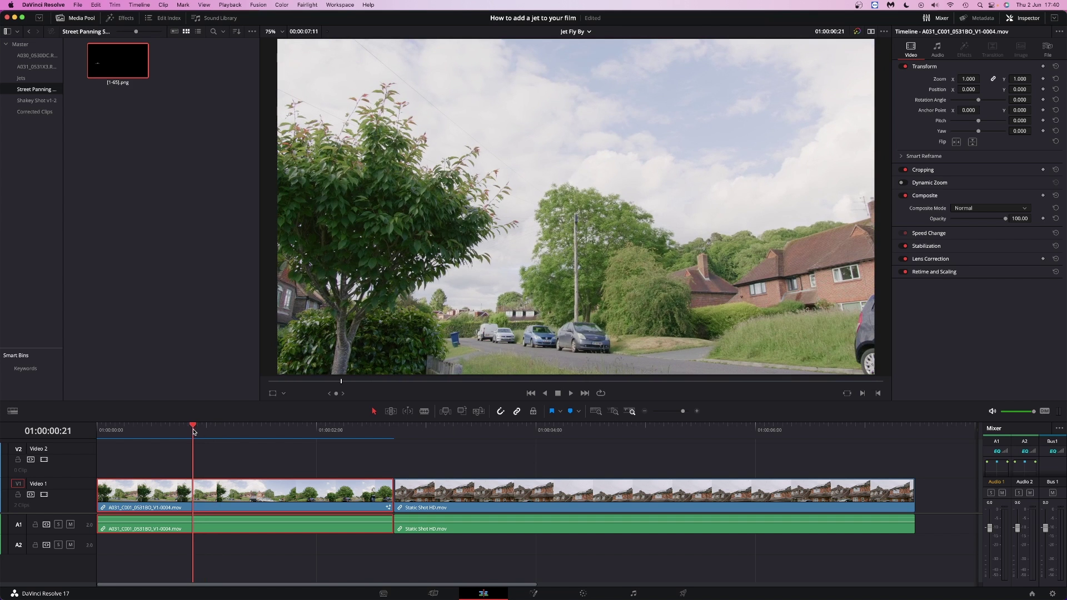
{"action": "left_click_drag", "start_coordinate": [195, 431], "coordinate": [265, 432]}
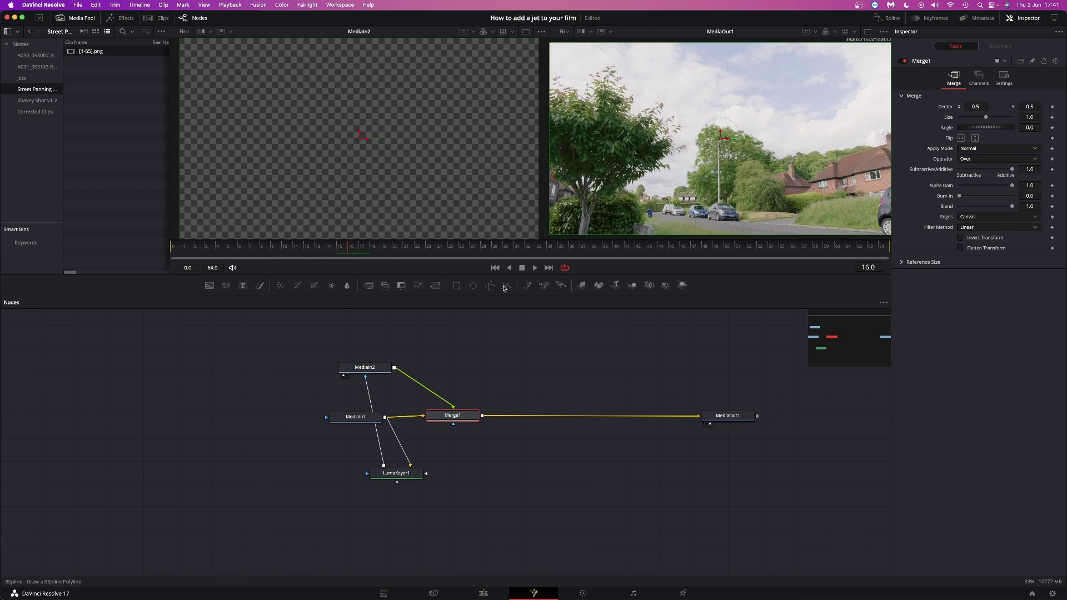
Draw and animate a B-Spline mask around the tree up to frame 35 and connect it to the Luma Keyer's mask.
{"action": "left_click", "coordinate": [504, 288]}
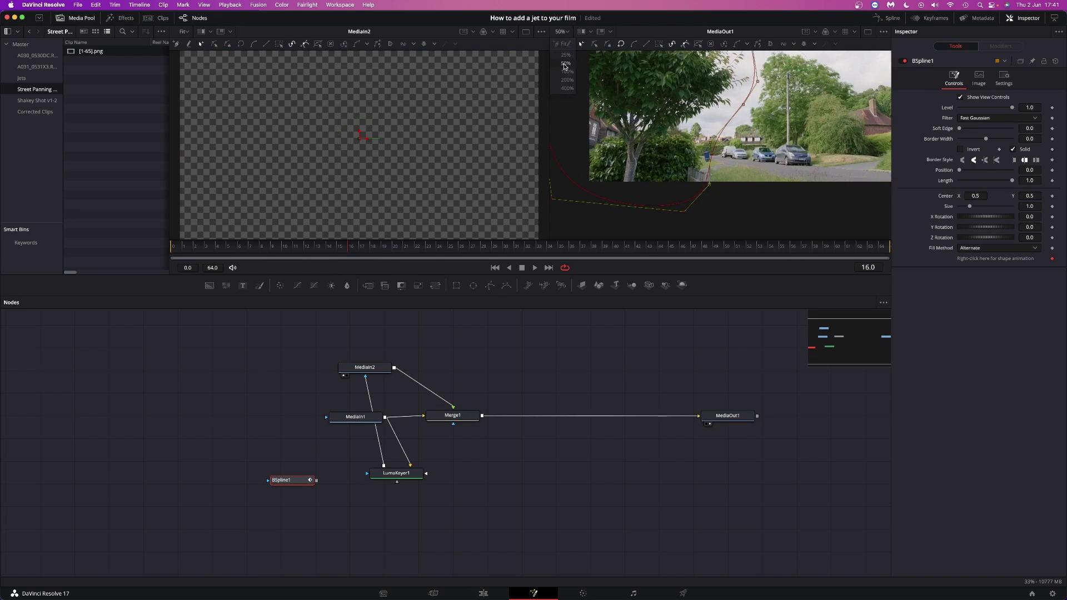
{"action": "left_click_drag", "start_coordinate": [349, 247], "coordinate": [567, 250]}
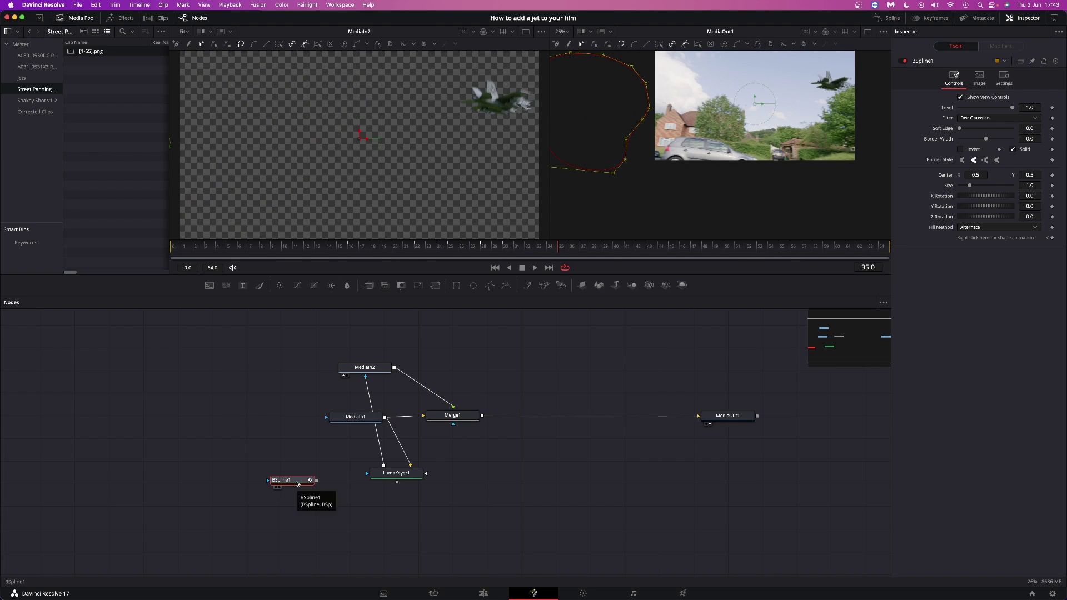
{"action": "left_click_drag", "start_coordinate": [315, 481], "coordinate": [394, 474]}
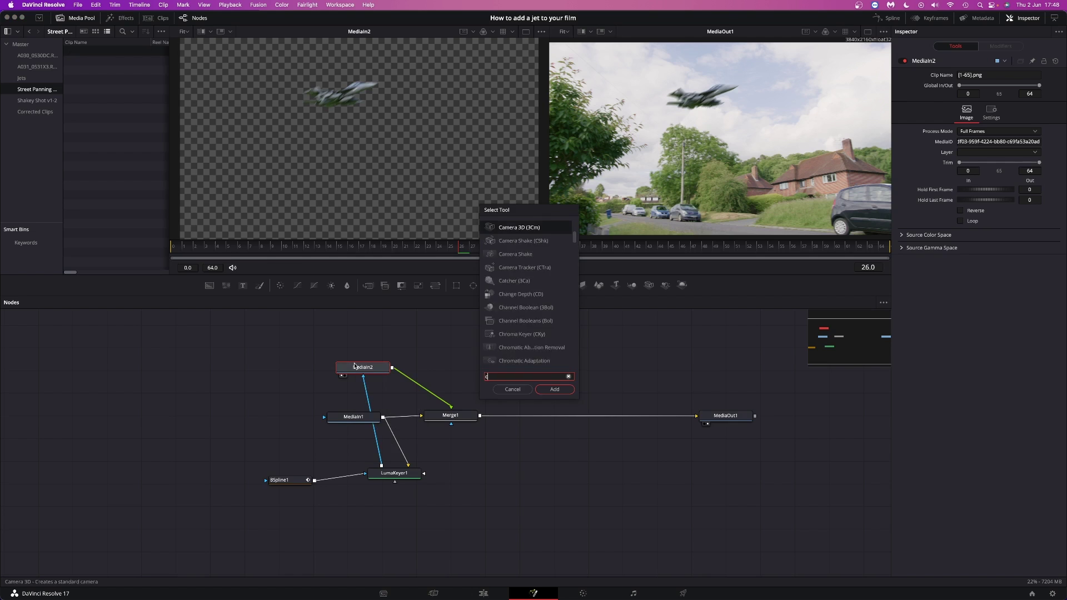
Insert a Color Curves node after the jet sequence and connect the sequence to its effect mask.
{"action": "key", "text": "Return"}
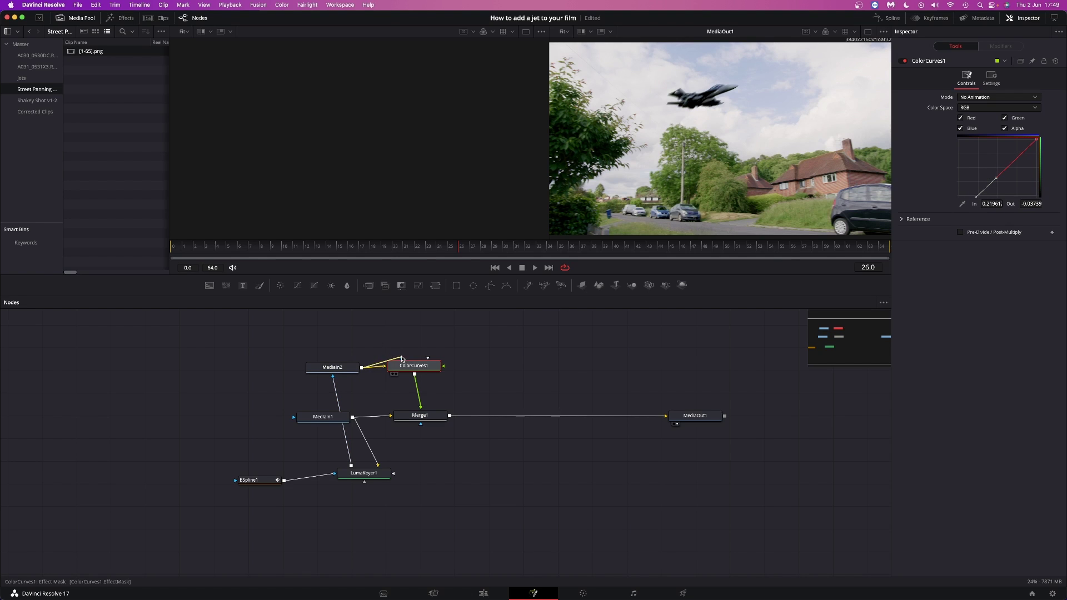
{"action": "left_click_drag", "start_coordinate": [402, 359], "coordinate": [402, 359]}
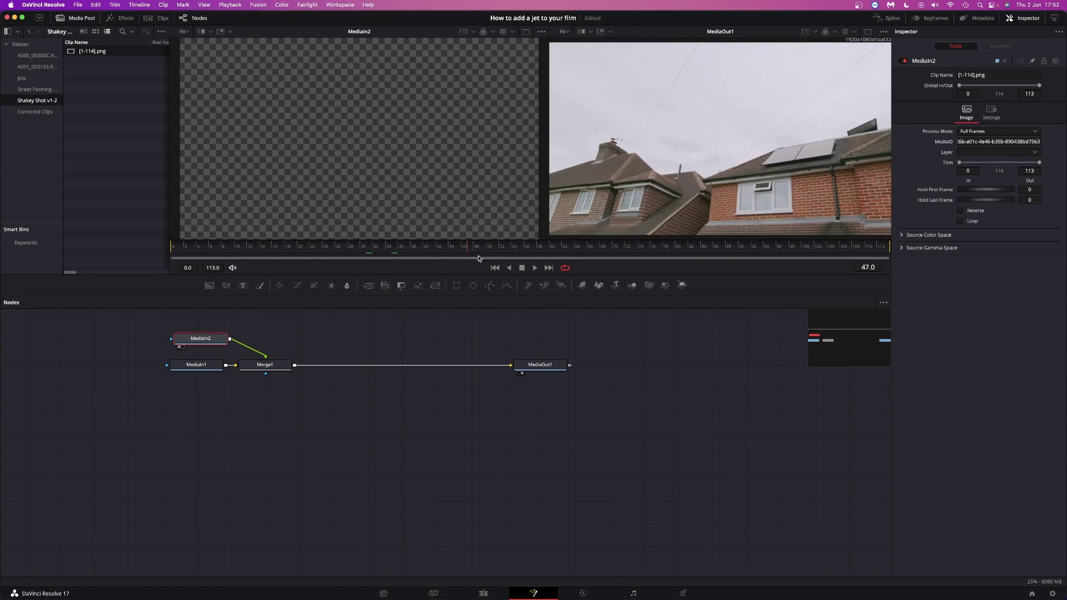
Scrub the shaky house shot's composition to frame 24 and position its Luma Keyer node below the merge.
{"action": "left_click_drag", "start_coordinate": [430, 251], "coordinate": [323, 251]}
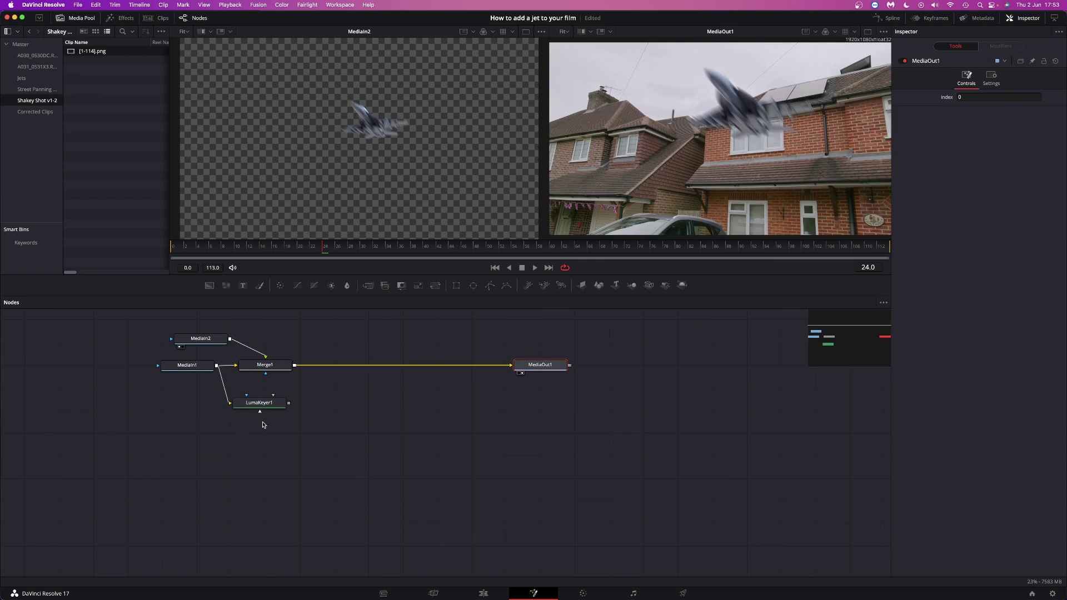
{"action": "left_click_drag", "start_coordinate": [261, 405], "coordinate": [253, 408]}
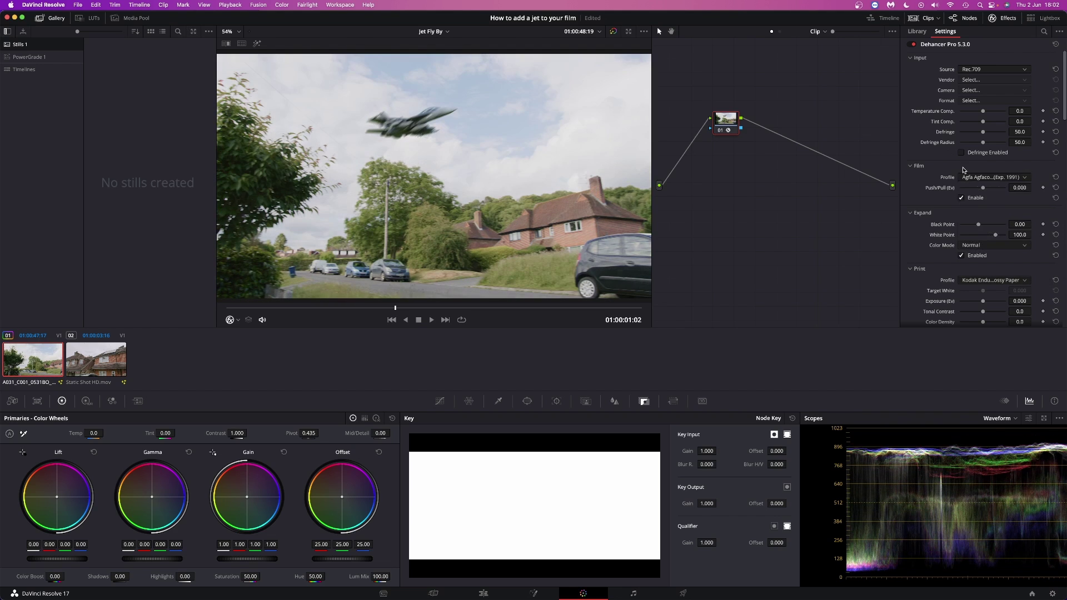
Try several film profiles in the Dehancer Pro effect on the street panning shot.
{"action": "left_click", "coordinate": [999, 262]}
{"action": "left_click", "coordinate": [992, 177]}
{"action": "left_click", "coordinate": [988, 270]}
{"action": "left_click", "coordinate": [989, 178]}
{"action": "scroll", "coordinate": [989, 225], "scroll_direction": "down", "scroll_amount": 3}
{"action": "left_click", "coordinate": [989, 222]}
{"action": "left_click", "coordinate": [980, 179]}
{"action": "left_click", "coordinate": [983, 216]}
{"action": "scroll", "coordinate": [979, 180], "scroll_direction": "up", "scroll_amount": 1}
{"action": "left_click", "coordinate": [981, 178]}
{"action": "left_click", "coordinate": [1001, 254]}
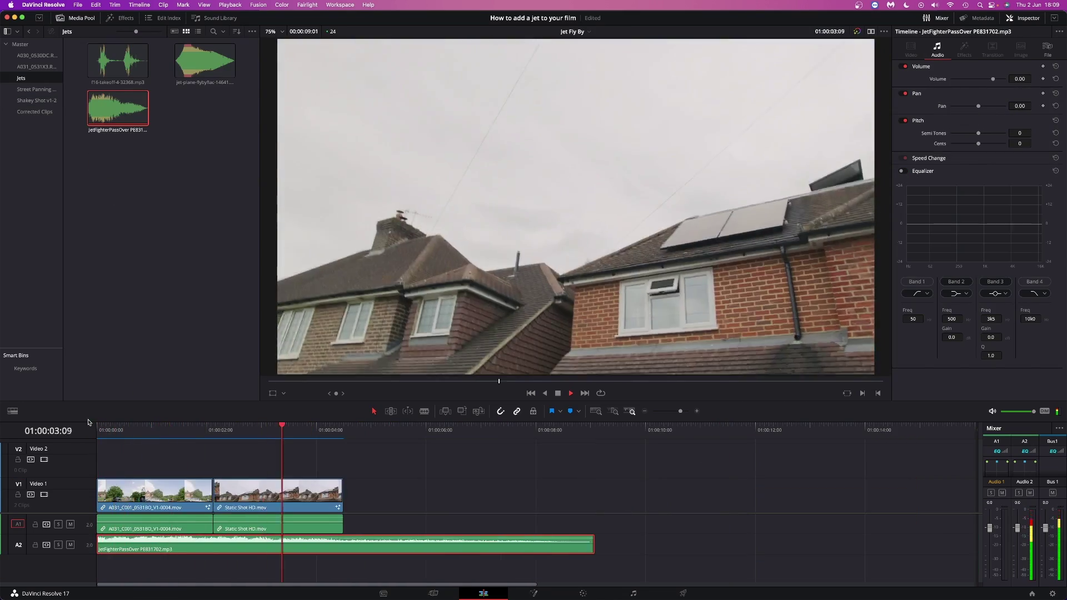
Place the Custommelody music track from the Rock bin on audio track A4 at the start of the timeline.
{"action": "left_click_drag", "start_coordinate": [118, 60], "coordinate": [139, 577]}
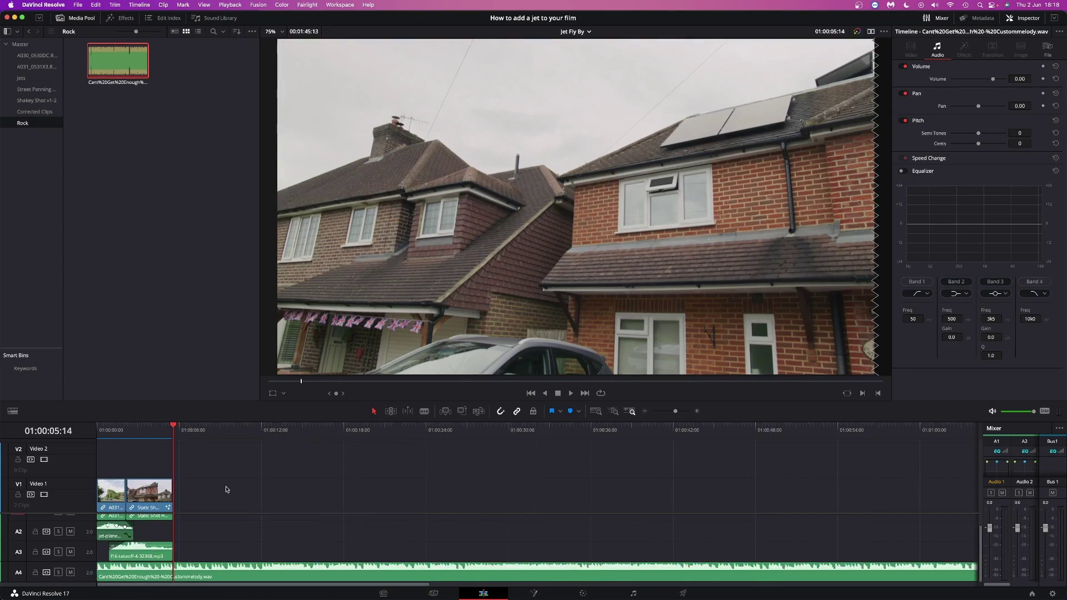